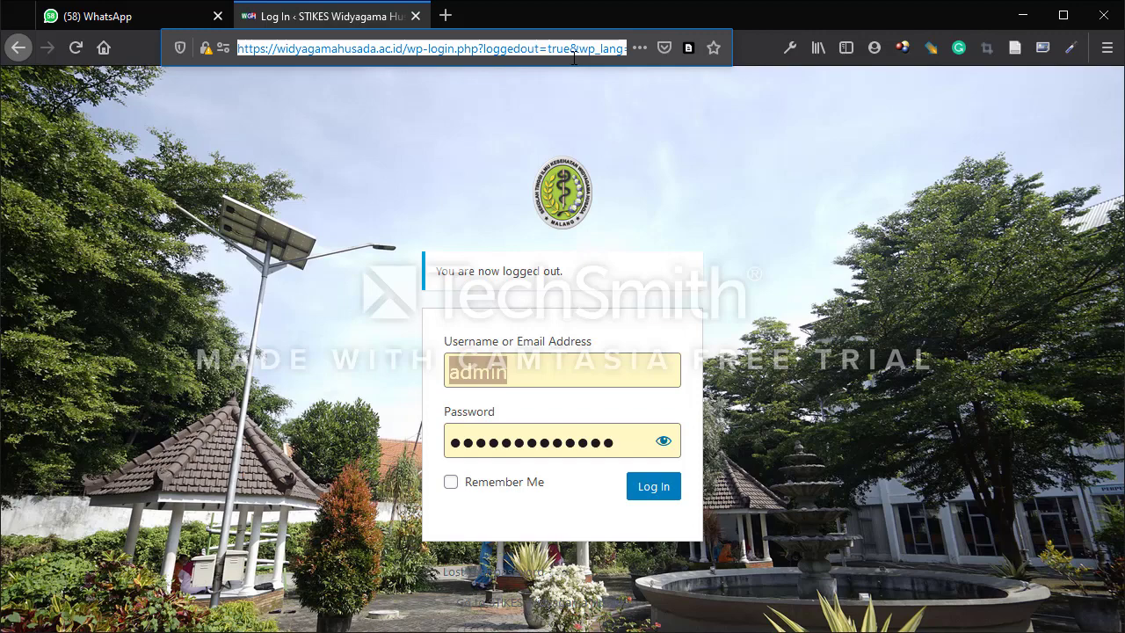
- Open the D3 Kebidanan study programme page on widyagamahusada.ac.id and examine its vertical tab layout, including the alumni testimonials
text(widyagamahusada.ac.id/)
key(Return)
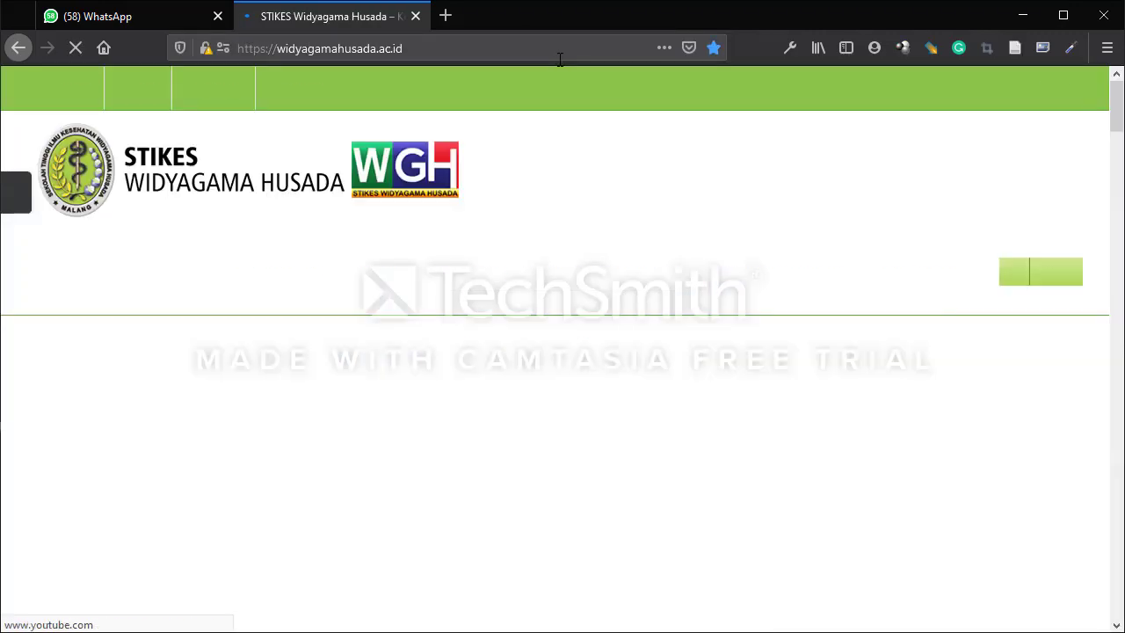
mouse_move(466, 283)
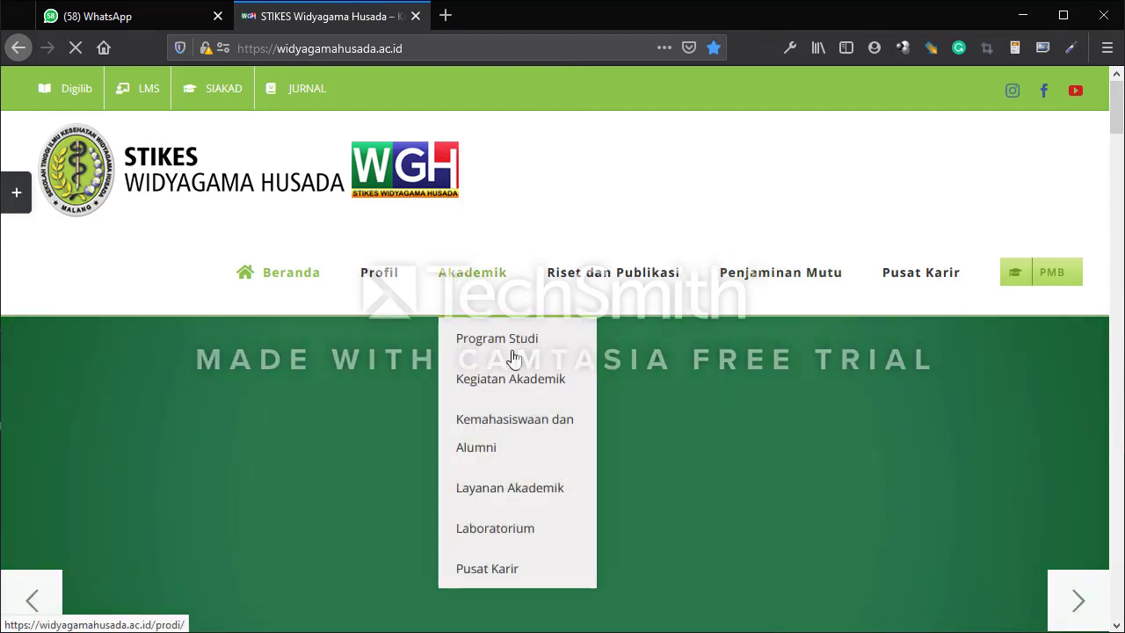
mouse_move(515, 347)
click(650, 342)
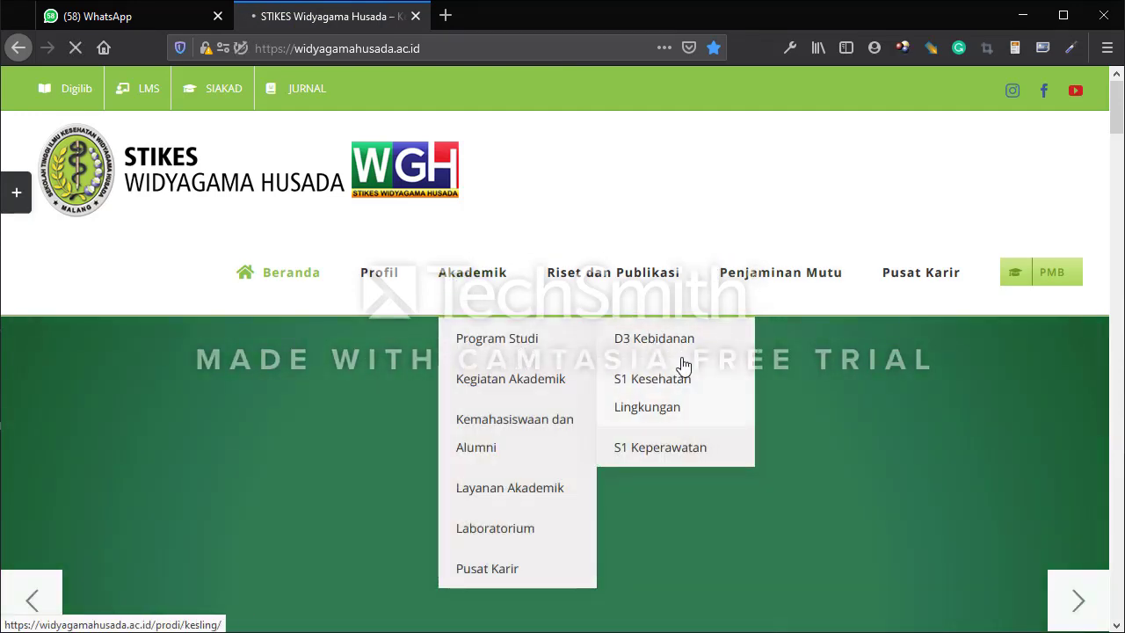
scroll(693, 372, down, 5)
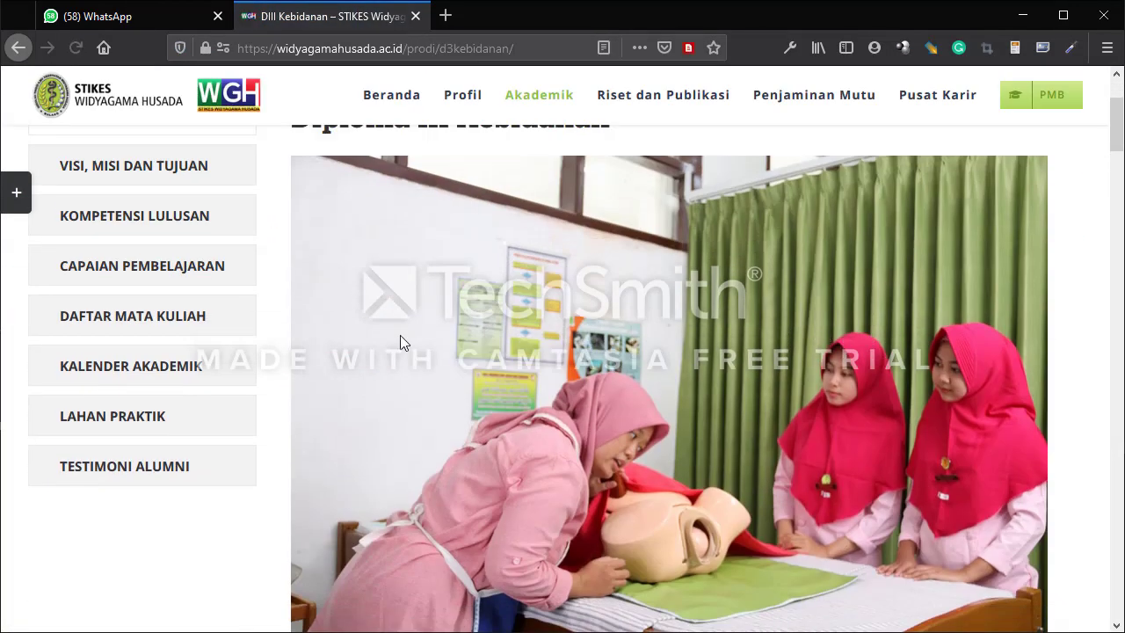
scroll(369, 294, up, 2)
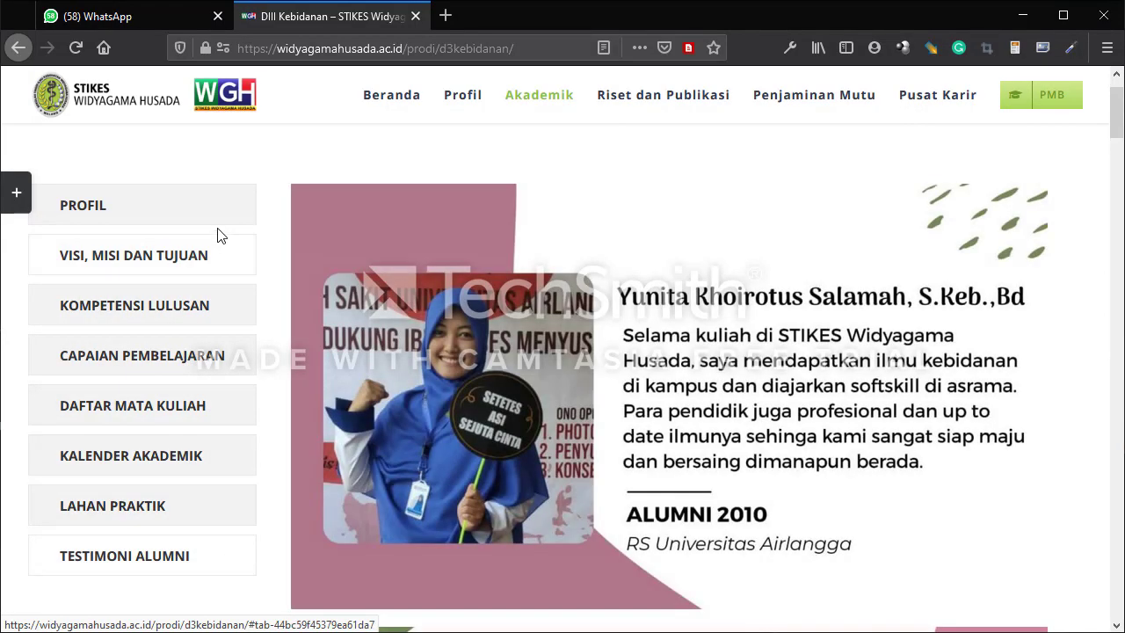
scroll(307, 396, up, 3)
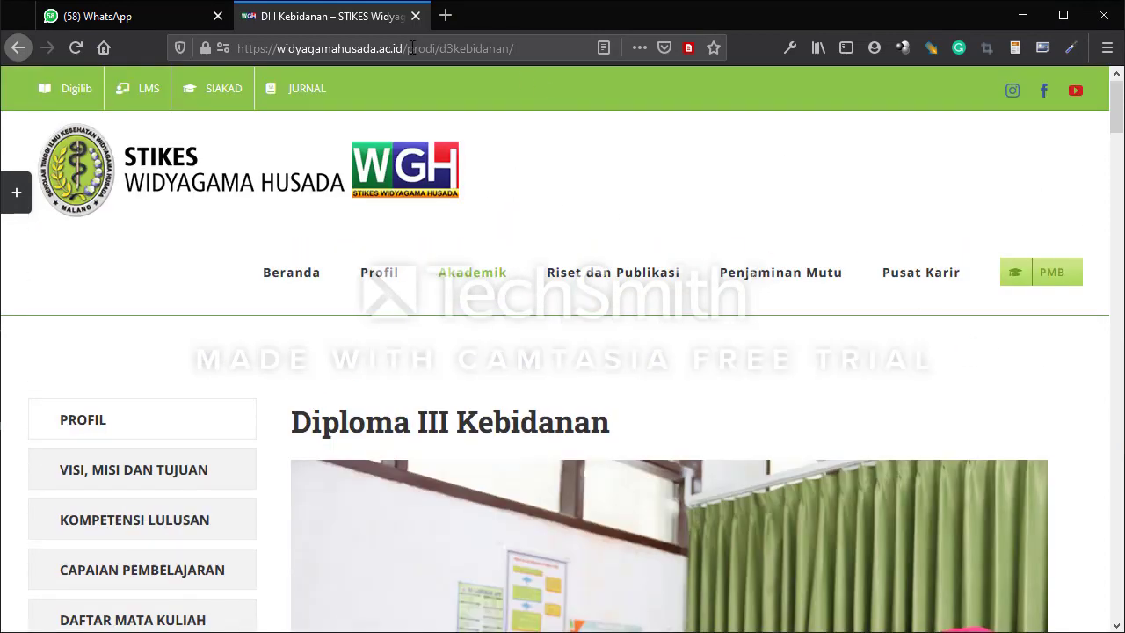
- Go to the site's administration address at widyagamahusada.ac.id/wp-admin
drag(409, 48, 539, 49)
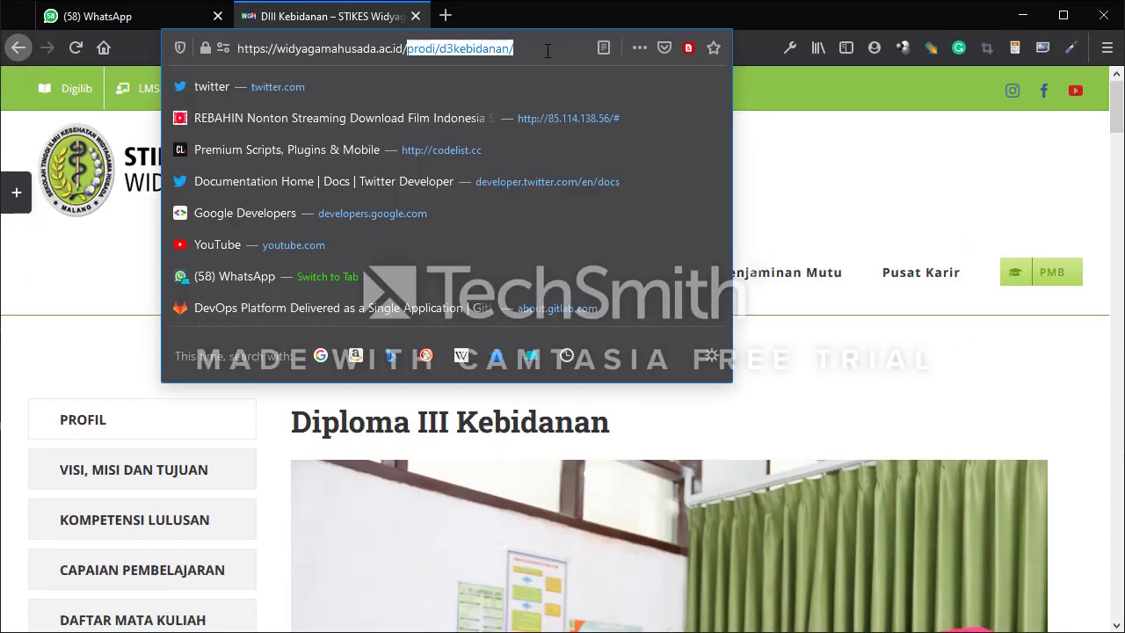
text(p-ad)
key(BackSpace)
key(BackSpace)
key(BackSpace)
key(BackSpace)
text(wp-adm)
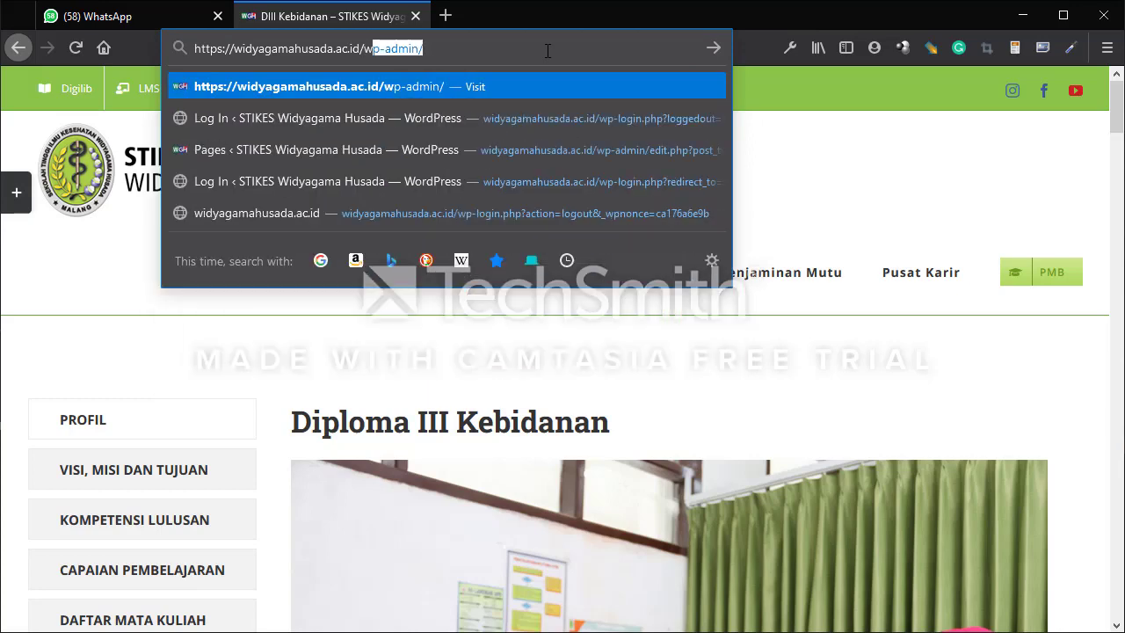
key(Return)
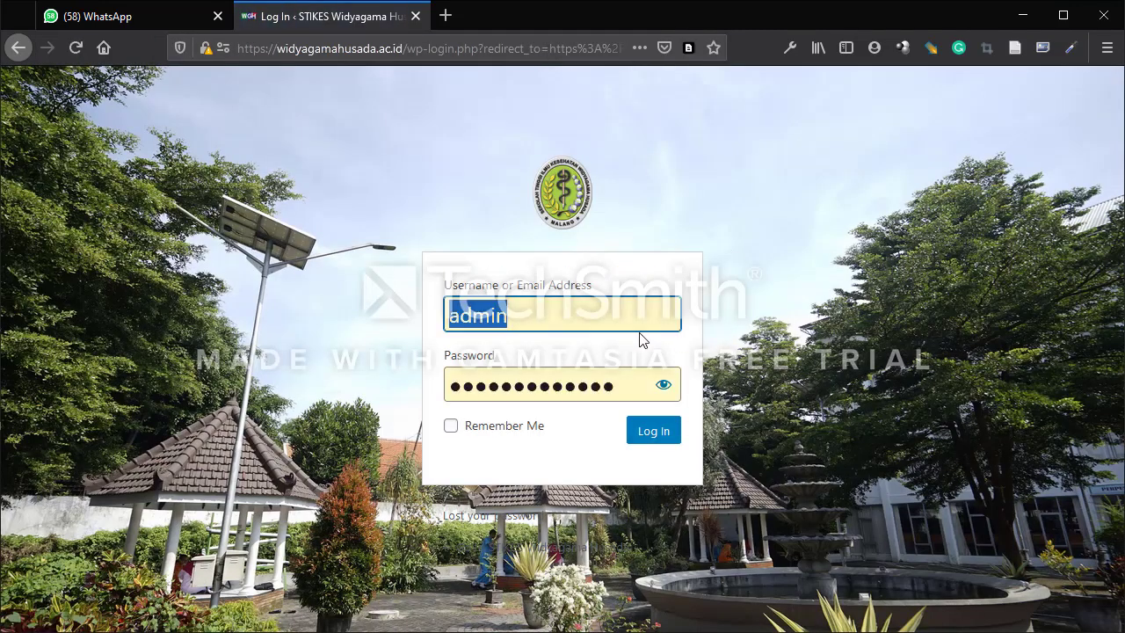
- Log in to the site administration with the saved admine username and its stored account password
click(532, 316)
text(e)
click(545, 360)
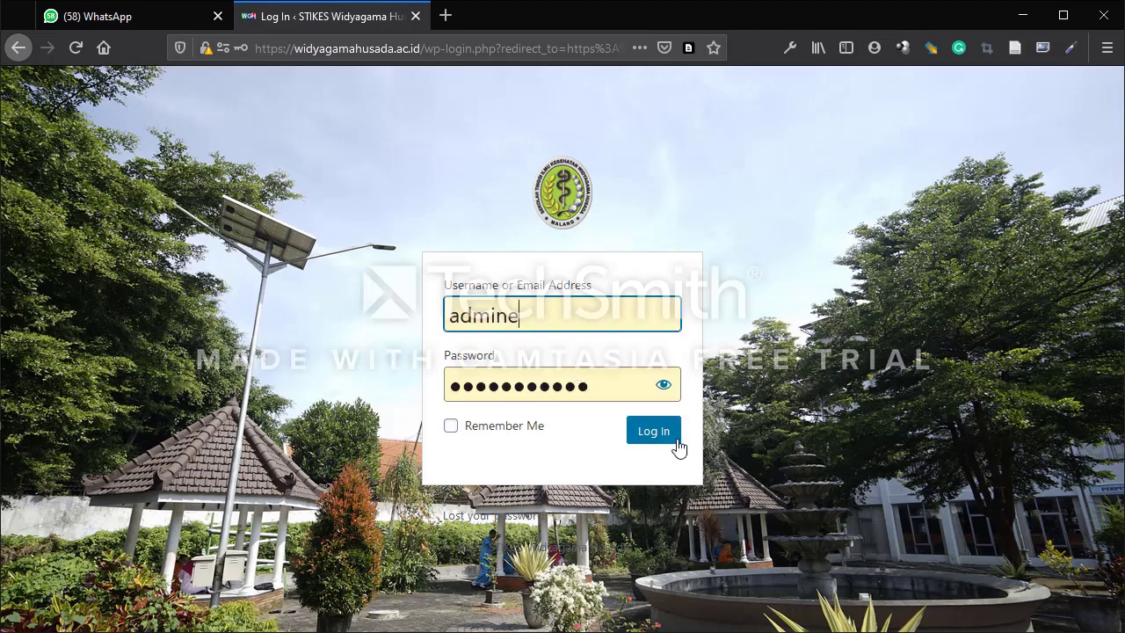
click(671, 450)
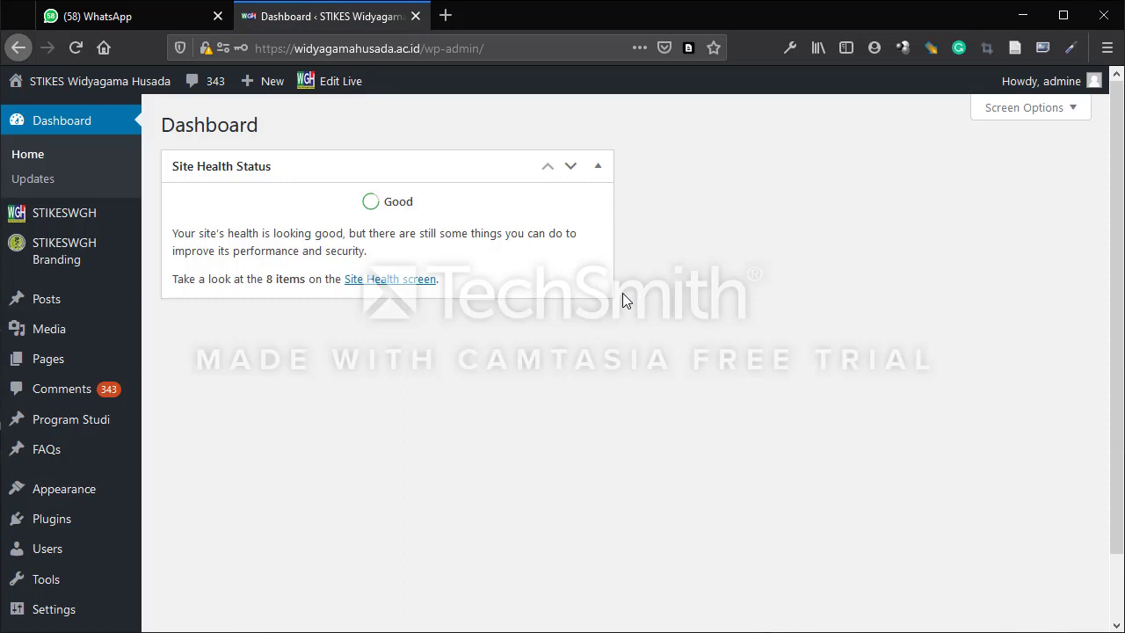
- Search the site's pages for "pmb" and open the Pendaftaran Mahasiswa Baru page for editing
mouse_move(123, 362)
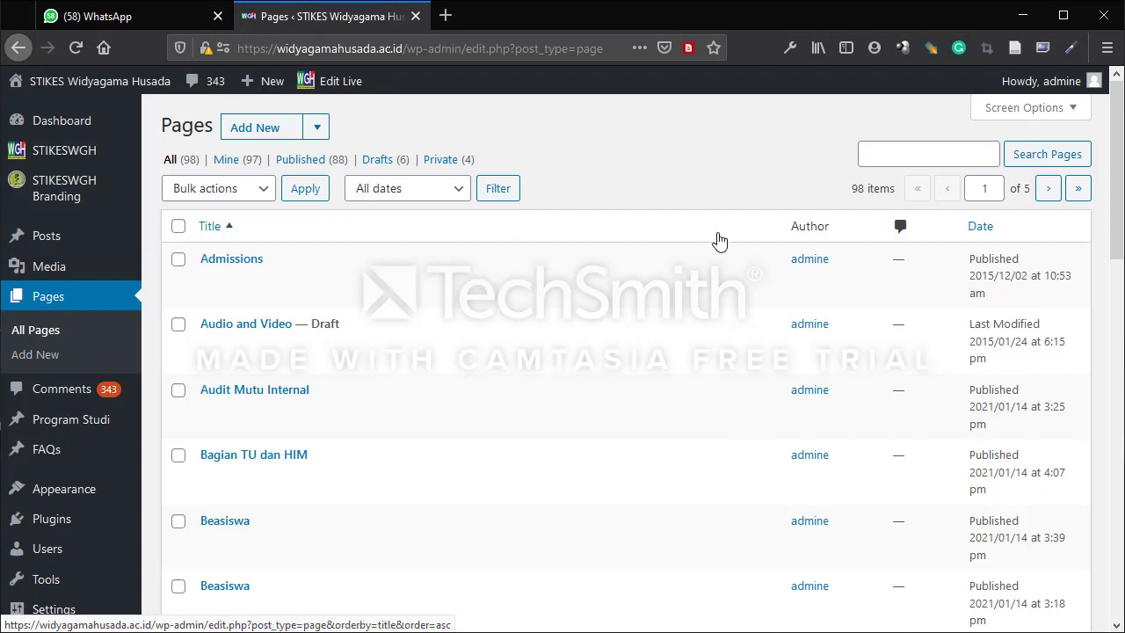
click(885, 158)
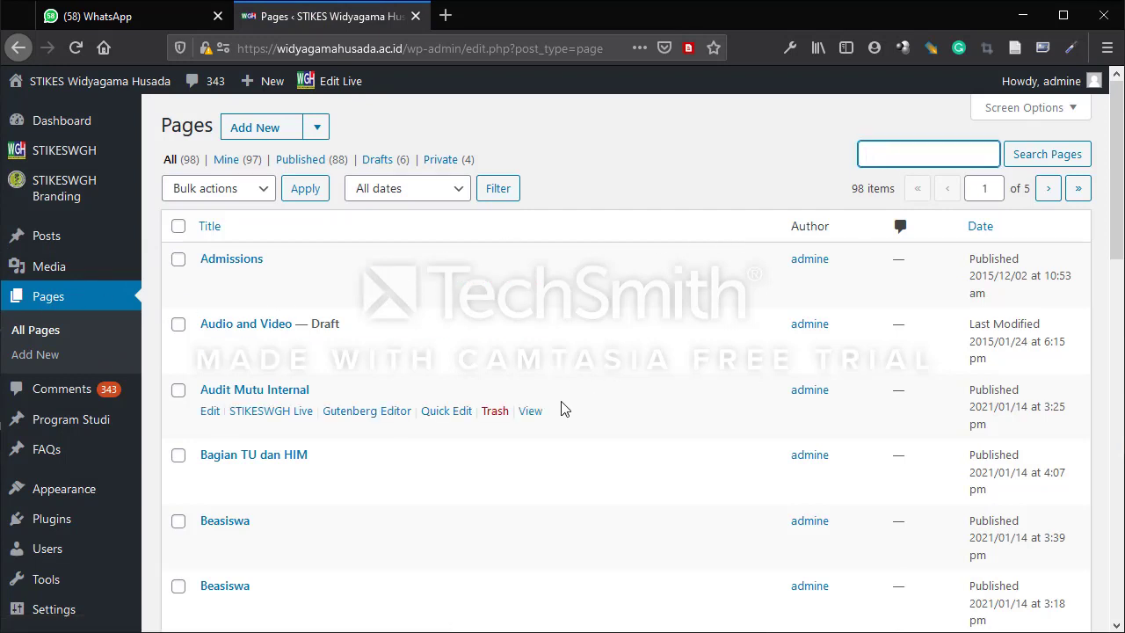
scroll(563, 410, down, 3)
scroll(562, 409, up, 3)
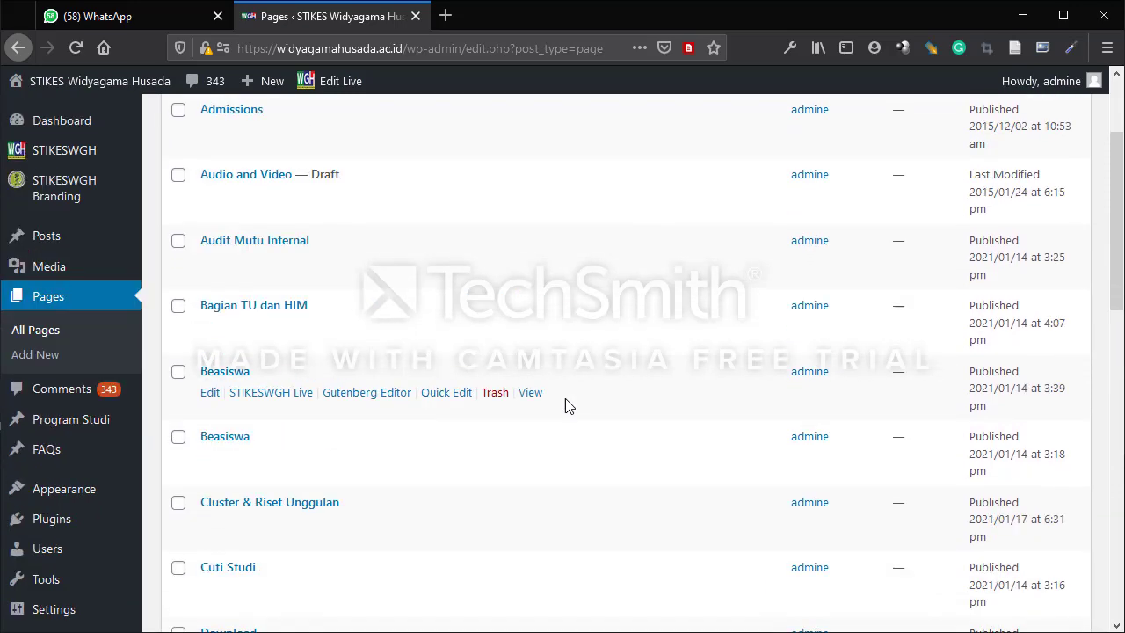
text(pm)
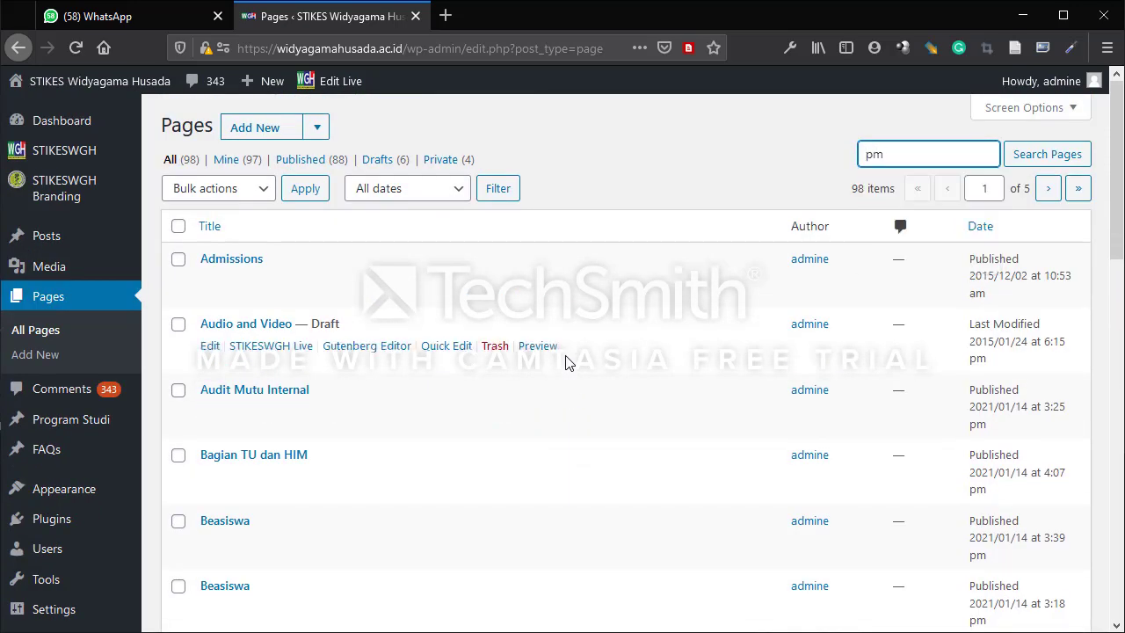
text(b)
key(Return)
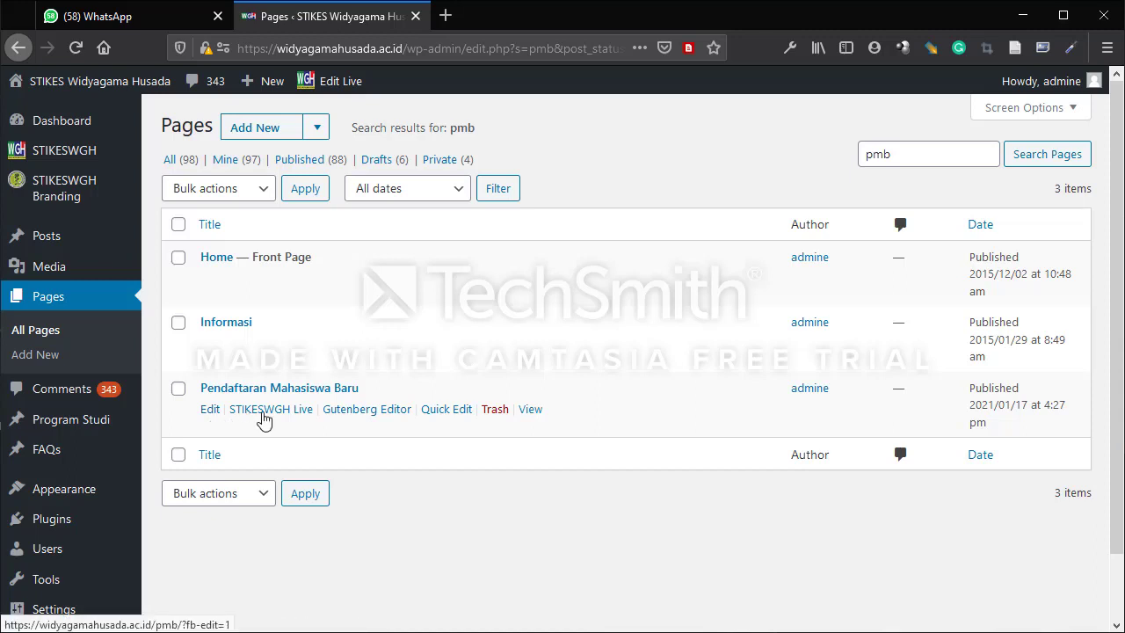
click(211, 412)
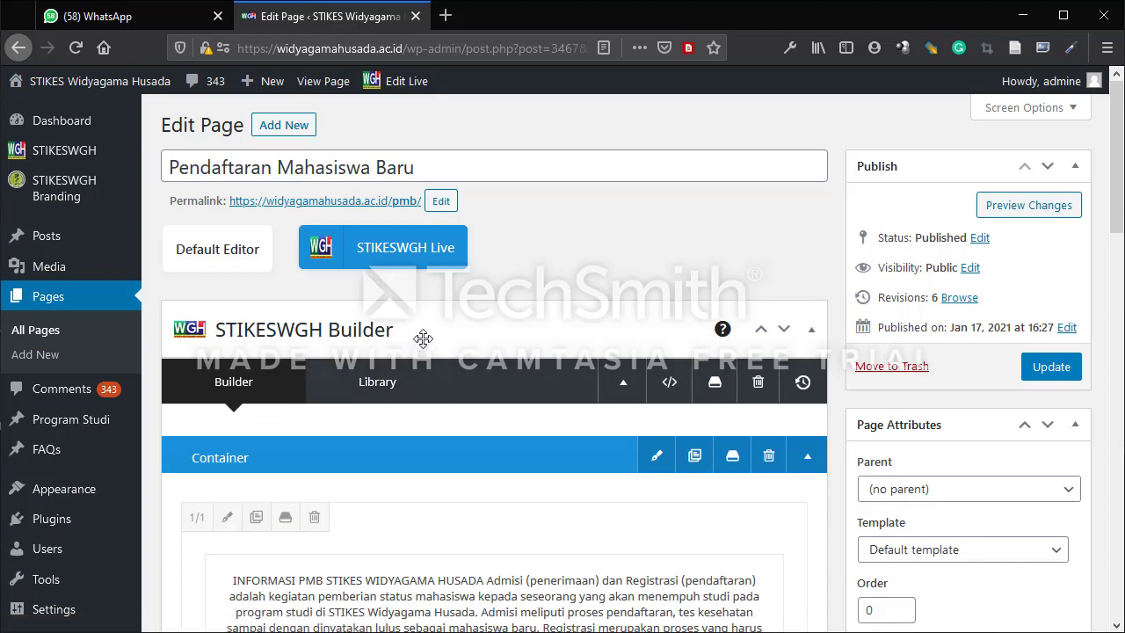
- Add a Tabs element beneath the INFORMASI PMB text block in the page's first container
scroll(512, 378, down, 4)
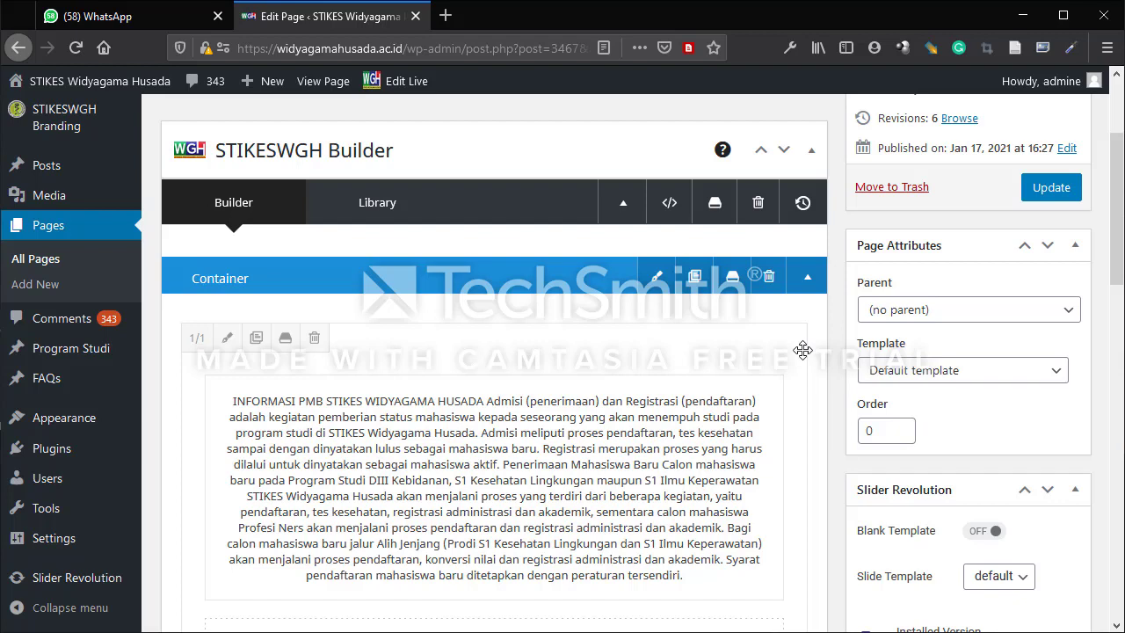
scroll(791, 354, down, 2)
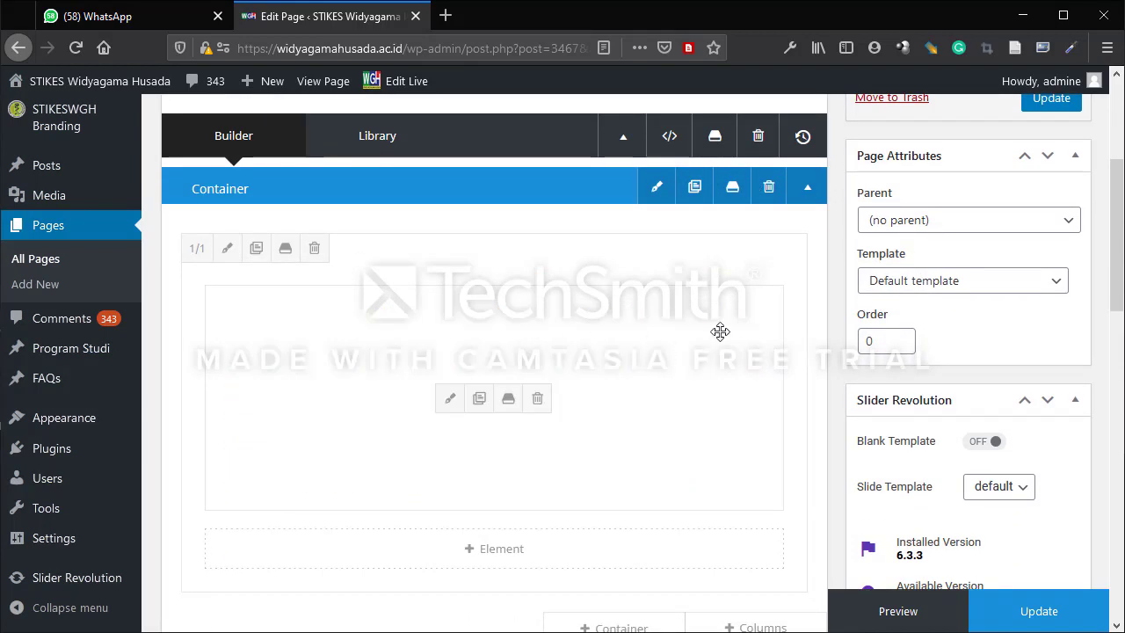
scroll(376, 340, up, 3)
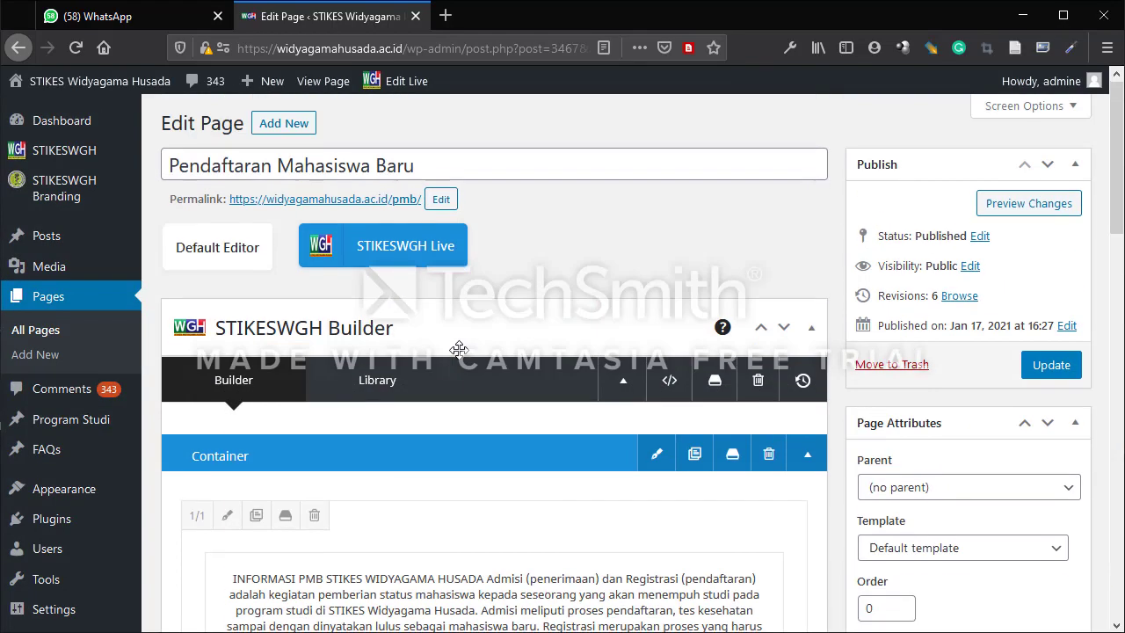
scroll(460, 347, down, 2)
scroll(459, 350, down, 2)
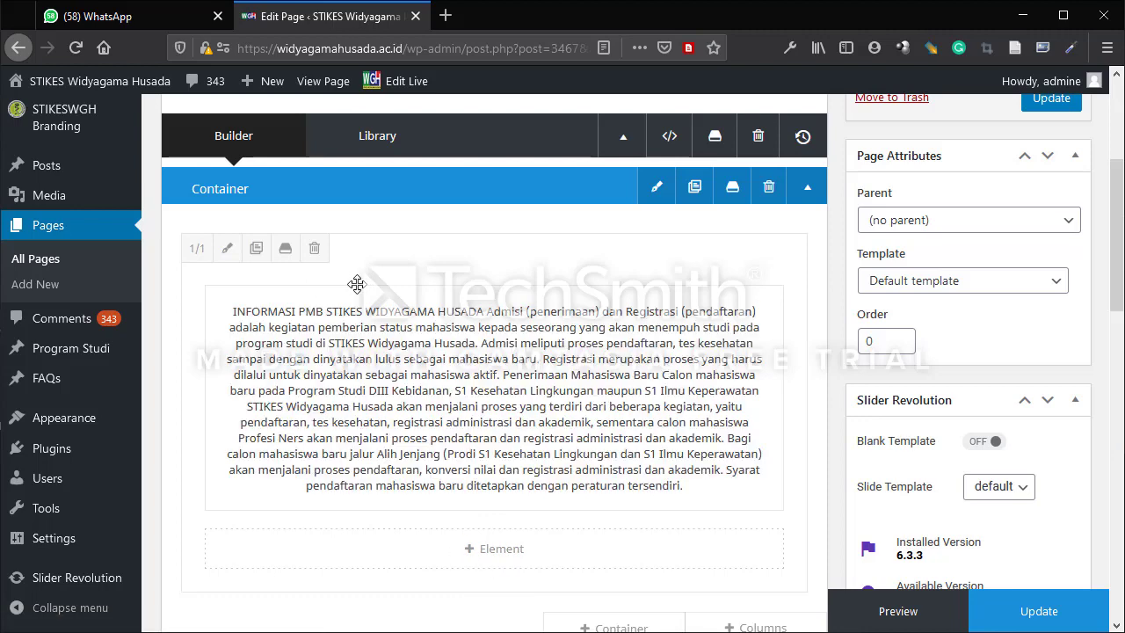
click(479, 554)
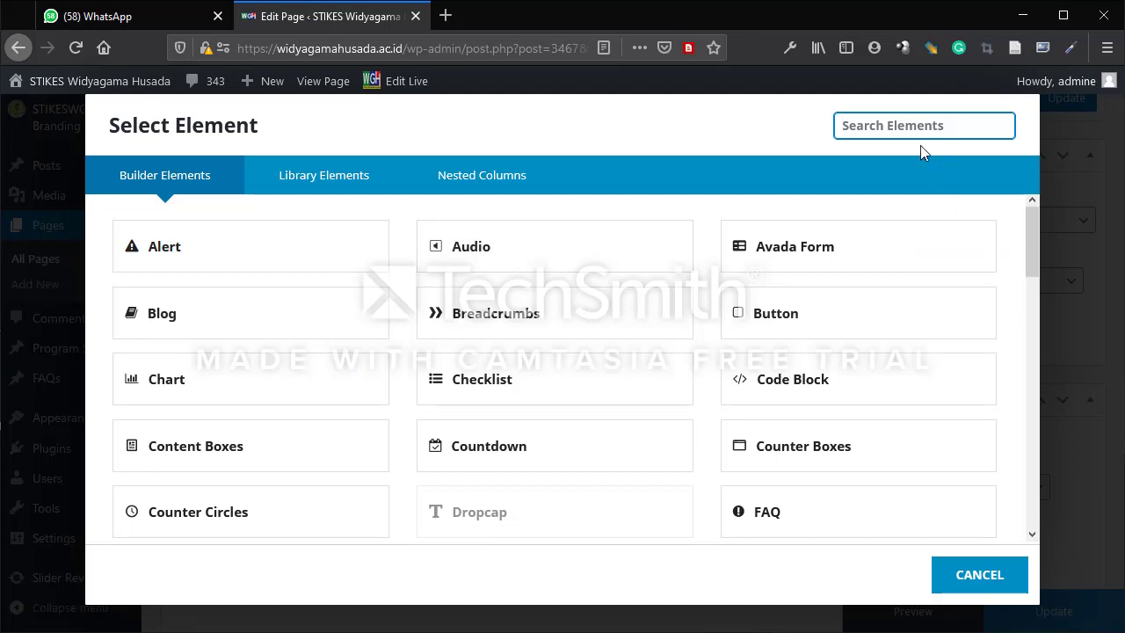
text(tab)
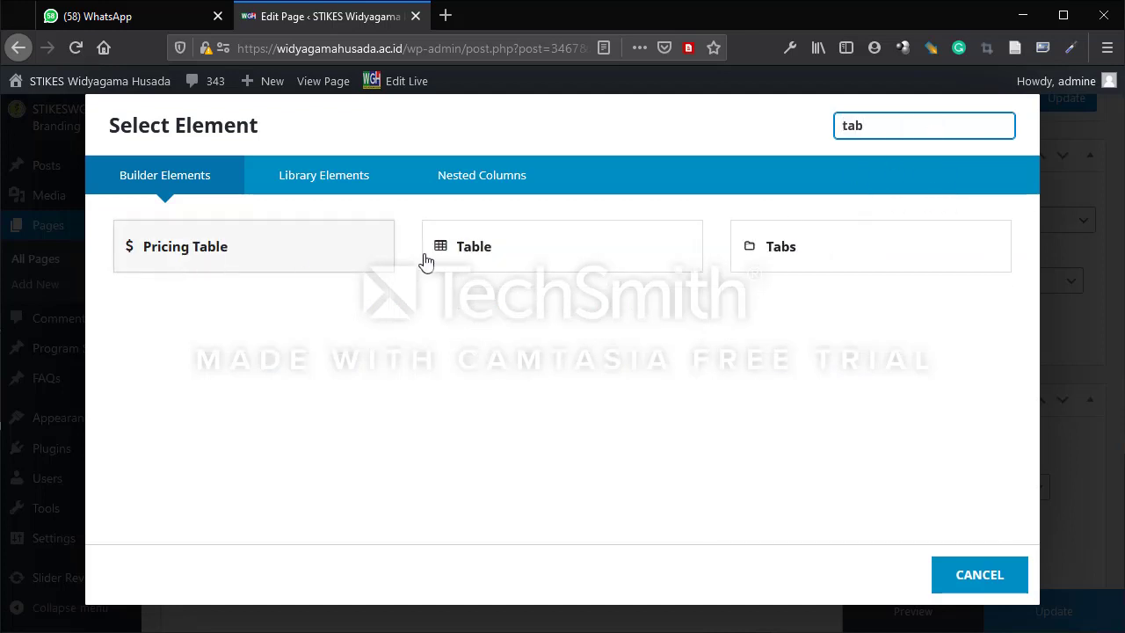
click(794, 249)
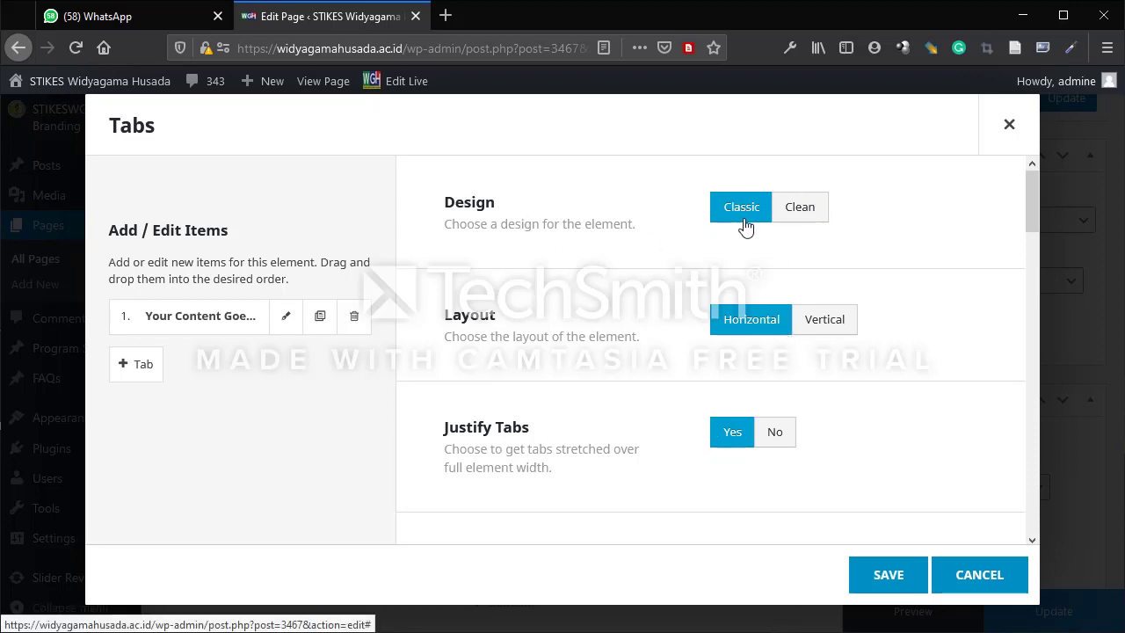
- Set the Tabs element's layout to Vertical and add four more tab items, making five in total
click(824, 319)
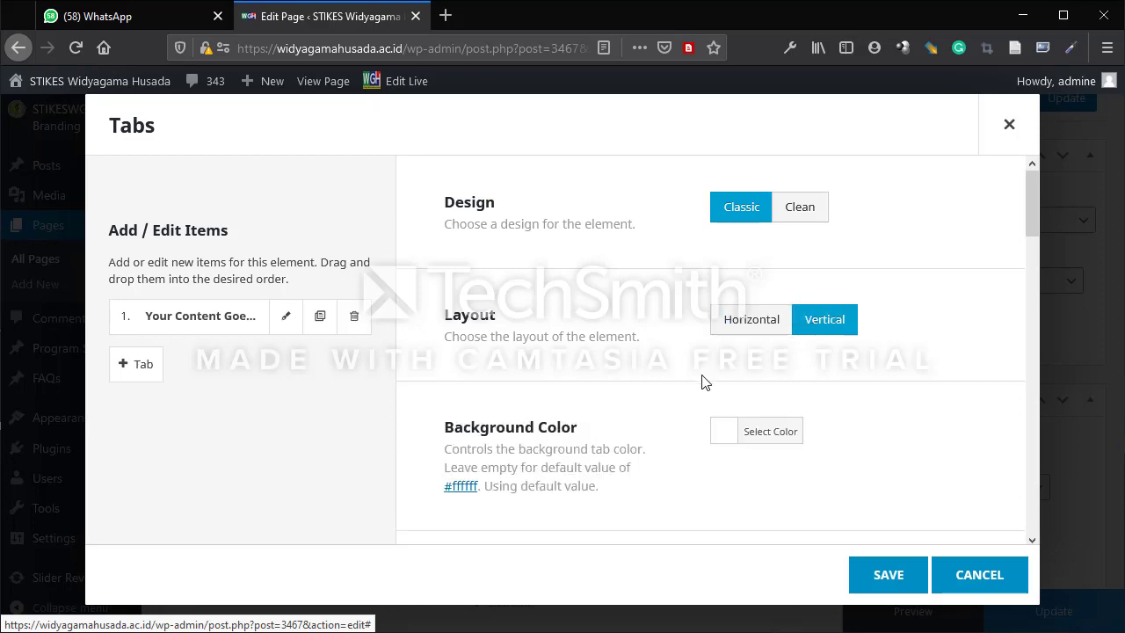
scroll(700, 382, down, 5)
scroll(701, 380, up, 6)
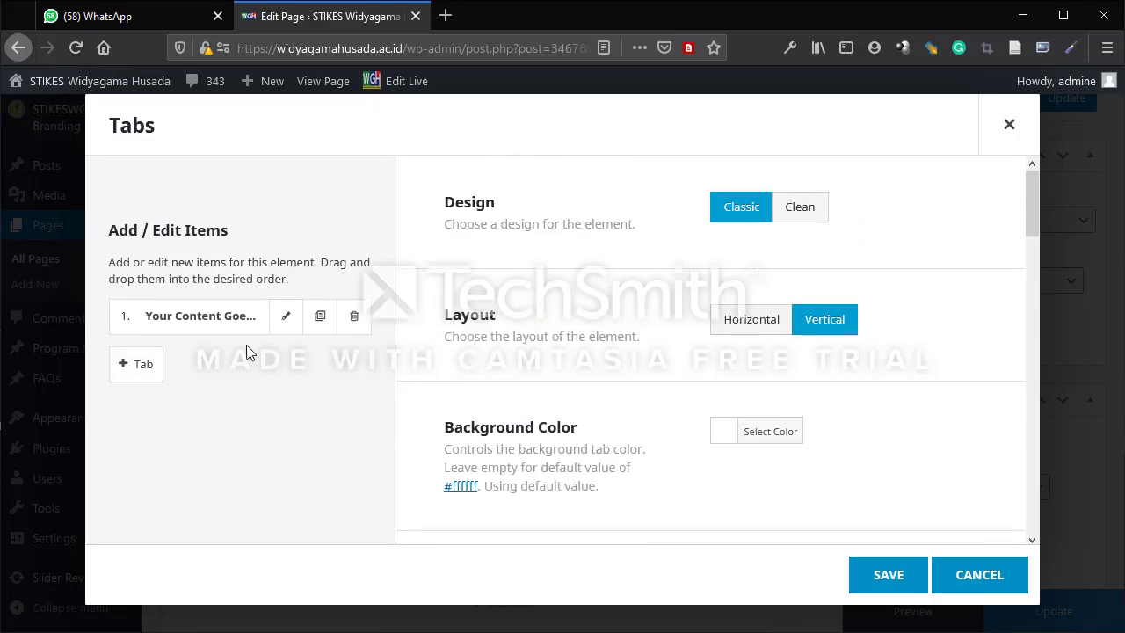
click(133, 365)
click(141, 410)
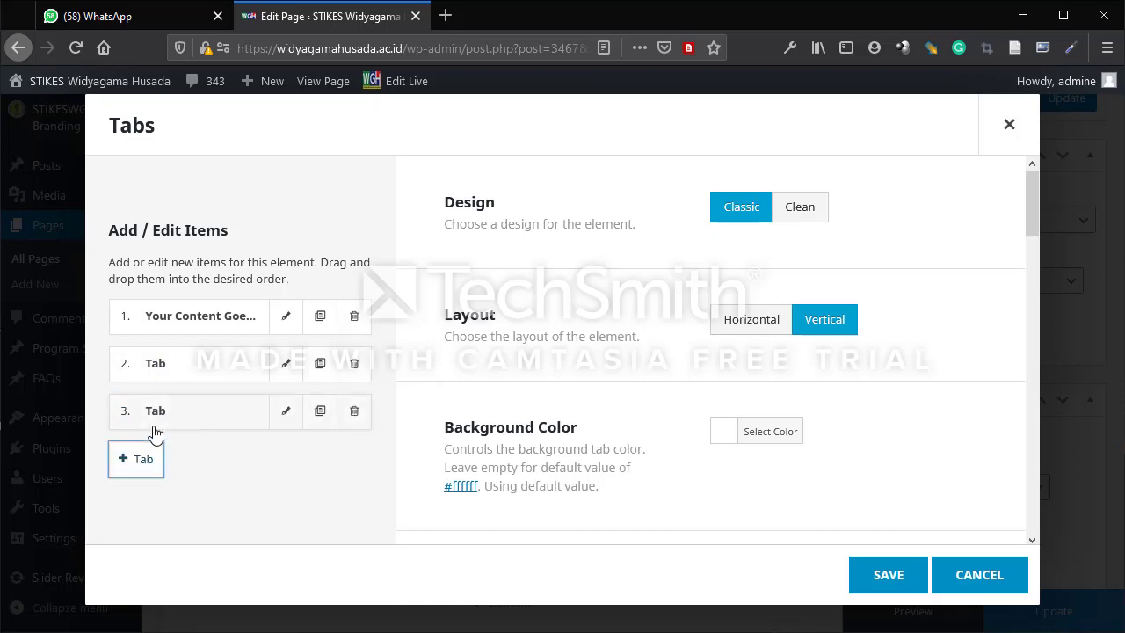
click(146, 462)
click(139, 507)
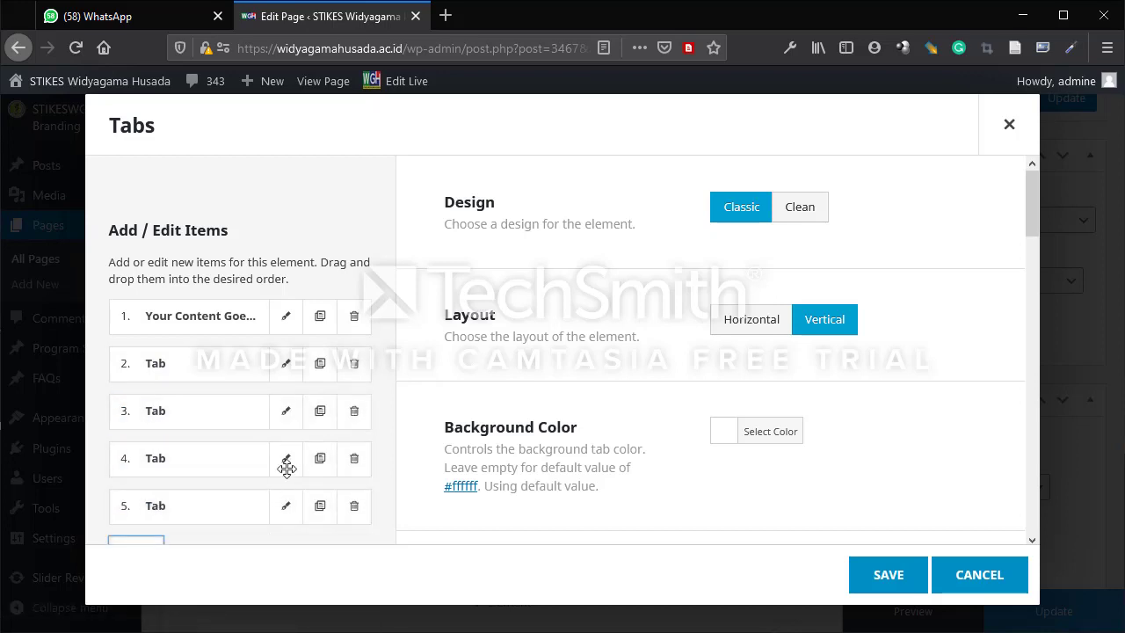
scroll(287, 466, down, 1)
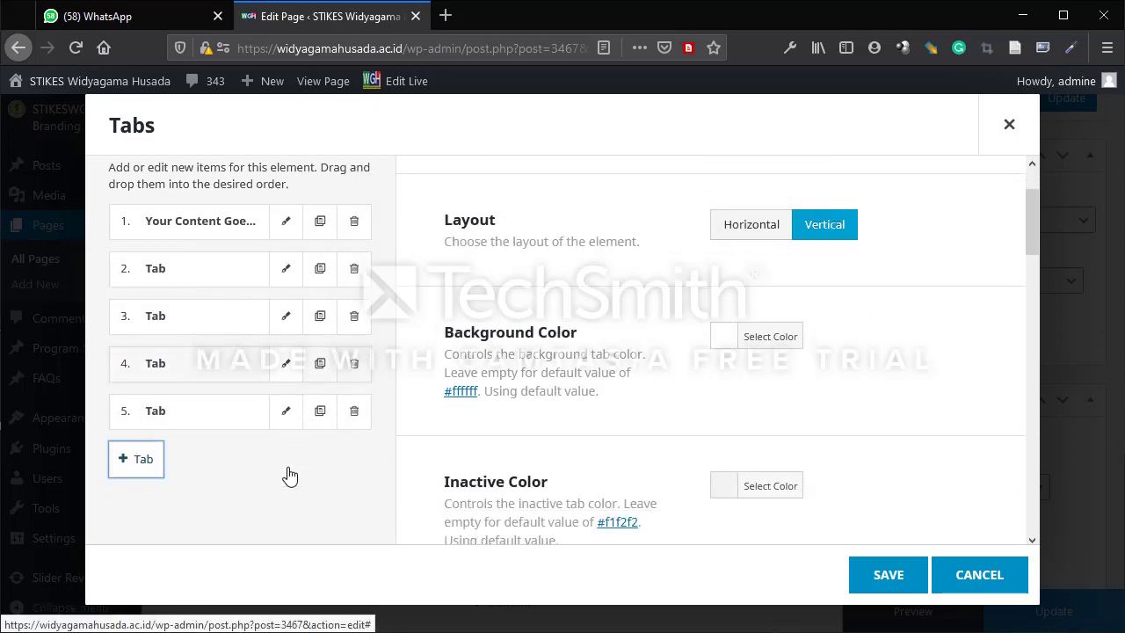
- Save the Tabs element settings and update the Pendaftaran Mahasiswa Baru page
click(888, 585)
scroll(364, 445, down, 3)
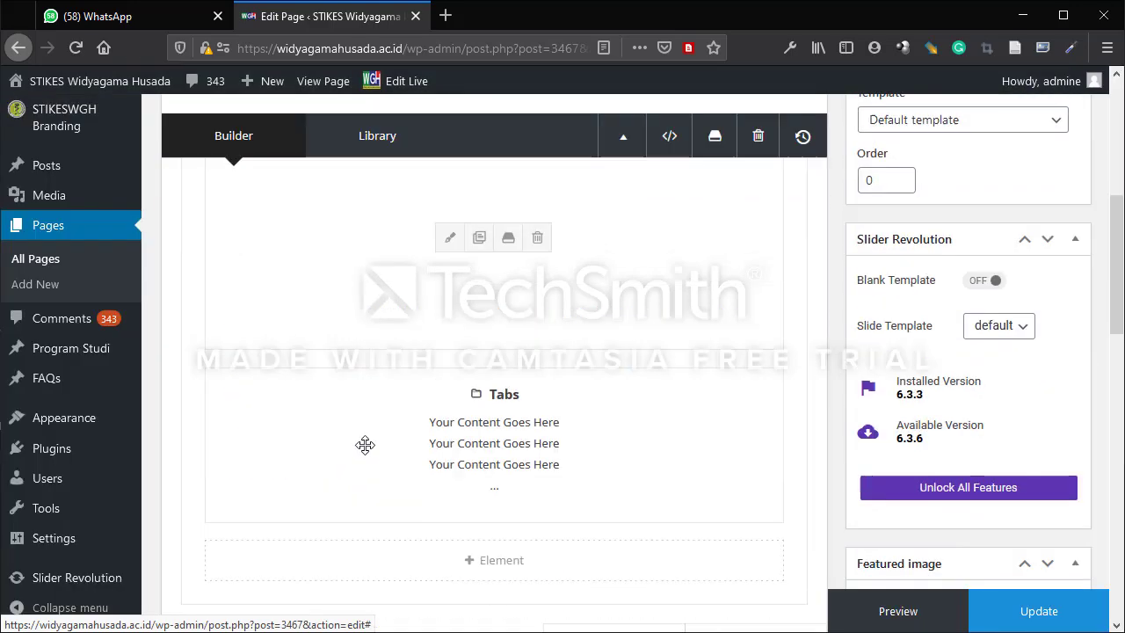
click(1029, 611)
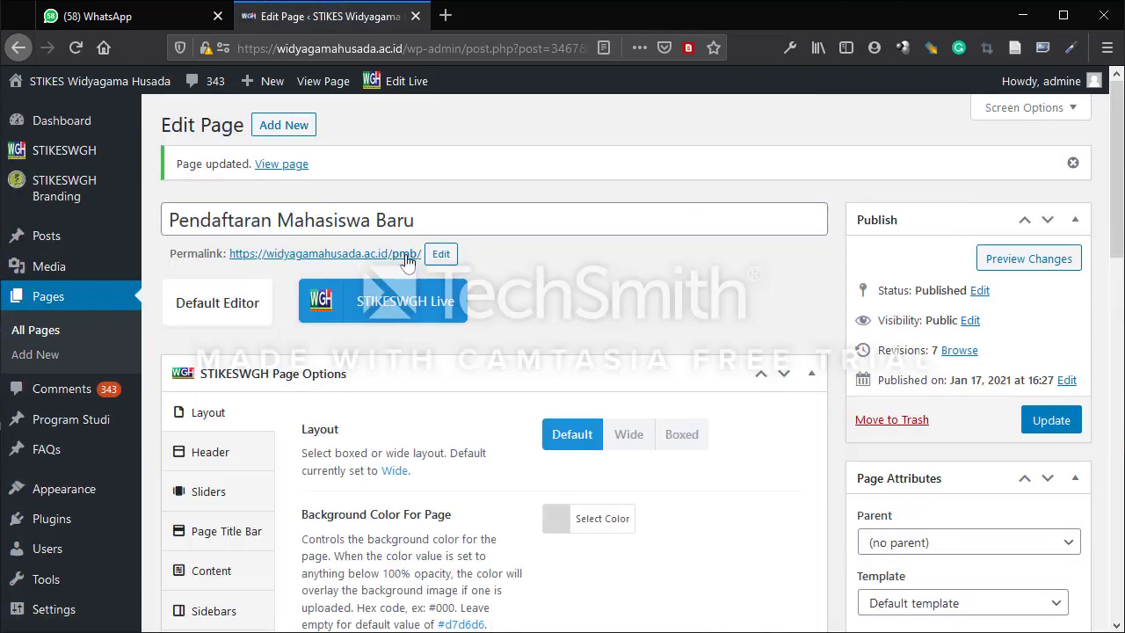
- Open the page's permalink in a new browser tab and check the vertical tabs by switching to the second and fourth ones
right_click(409, 254)
click(446, 268)
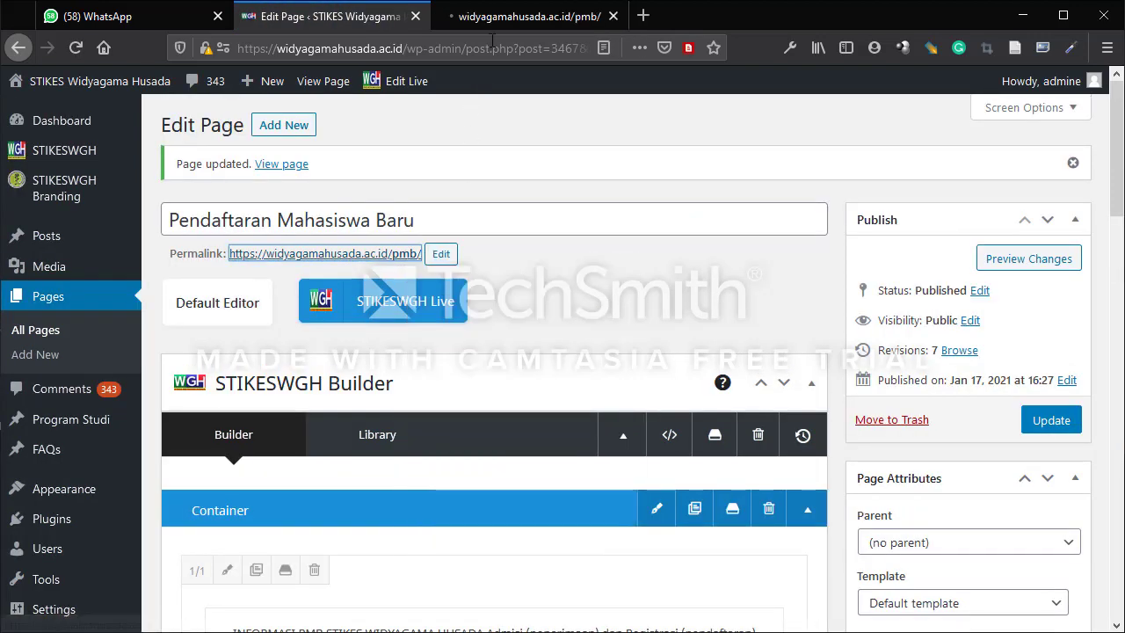
click(503, 19)
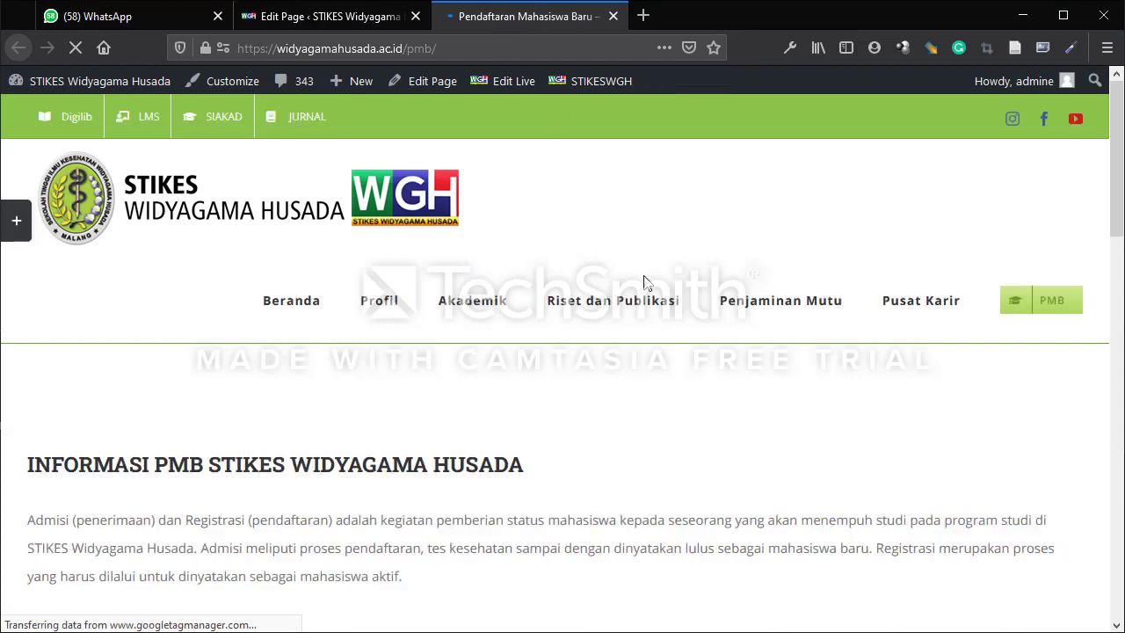
scroll(646, 273, down, 6)
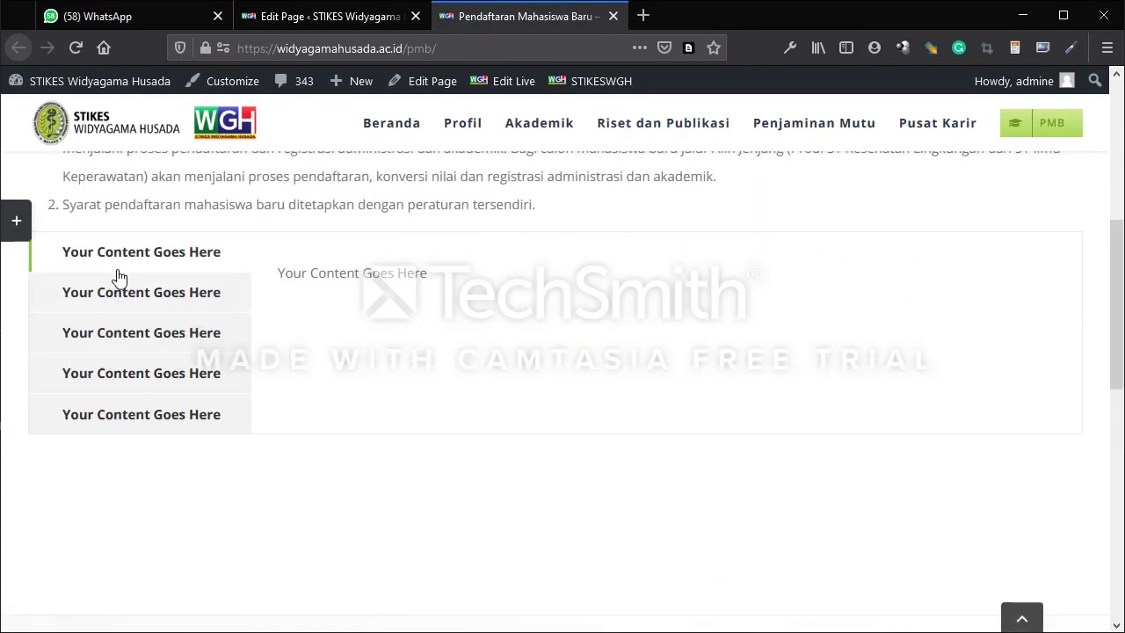
click(128, 303)
click(162, 369)
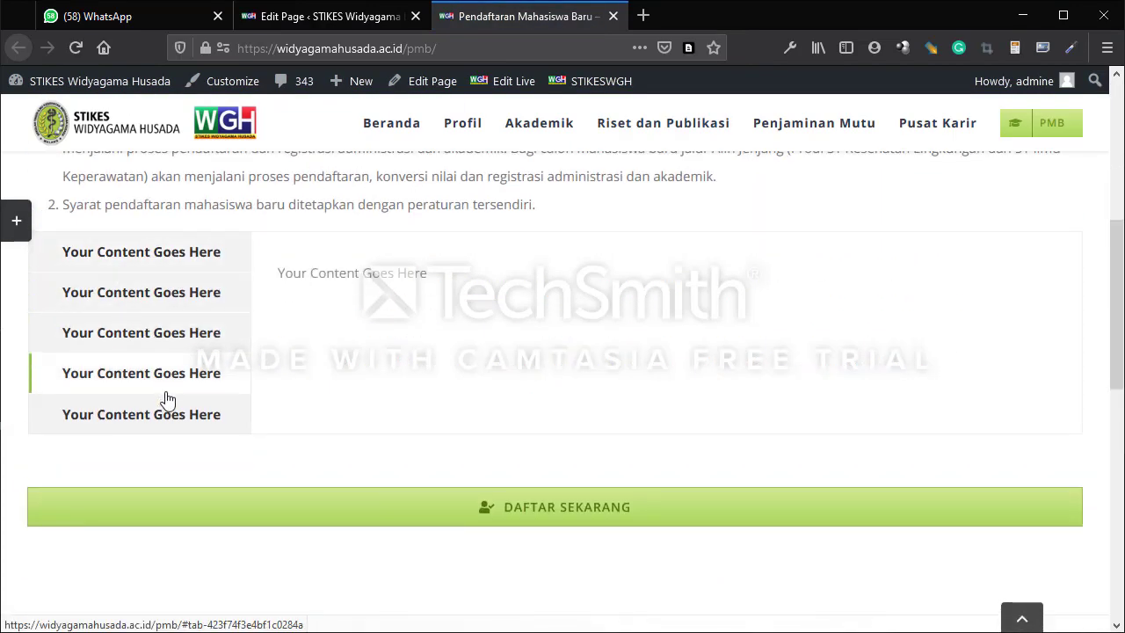
- Check the remaining vertical tabs on the live PMB page by switching to the third, second and first ones
click(175, 334)
click(203, 290)
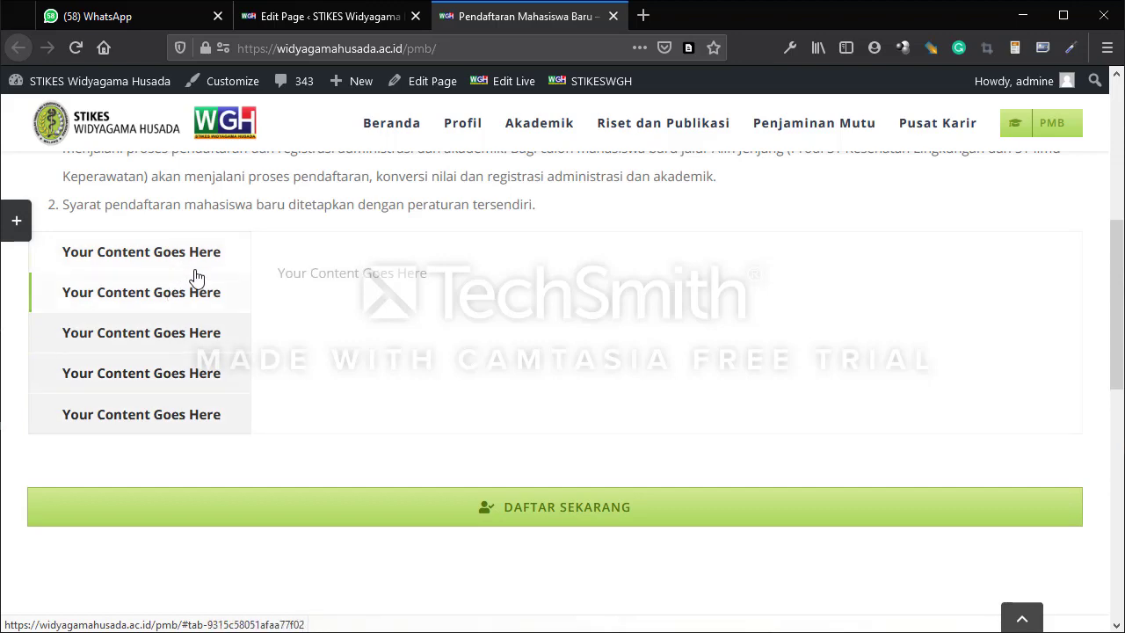
click(197, 255)
scroll(194, 352, up, 3)
scroll(464, 440, down, 1)
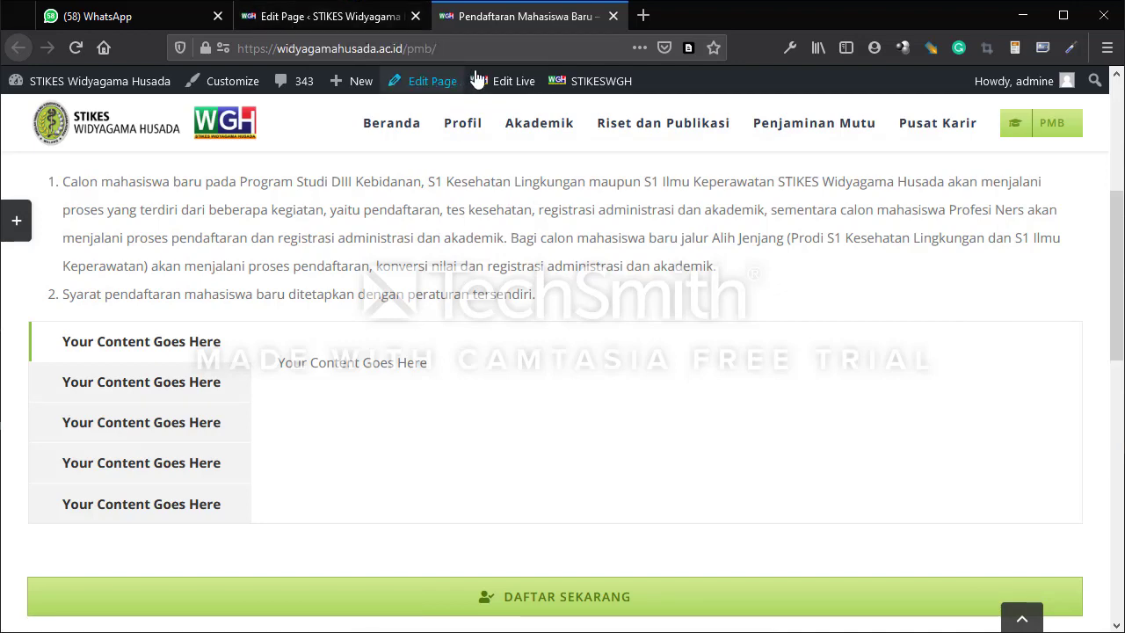
- Return to the page editor and set the title of the Tabs element's first item to "Jadwal Pendaftar"
click(302, 19)
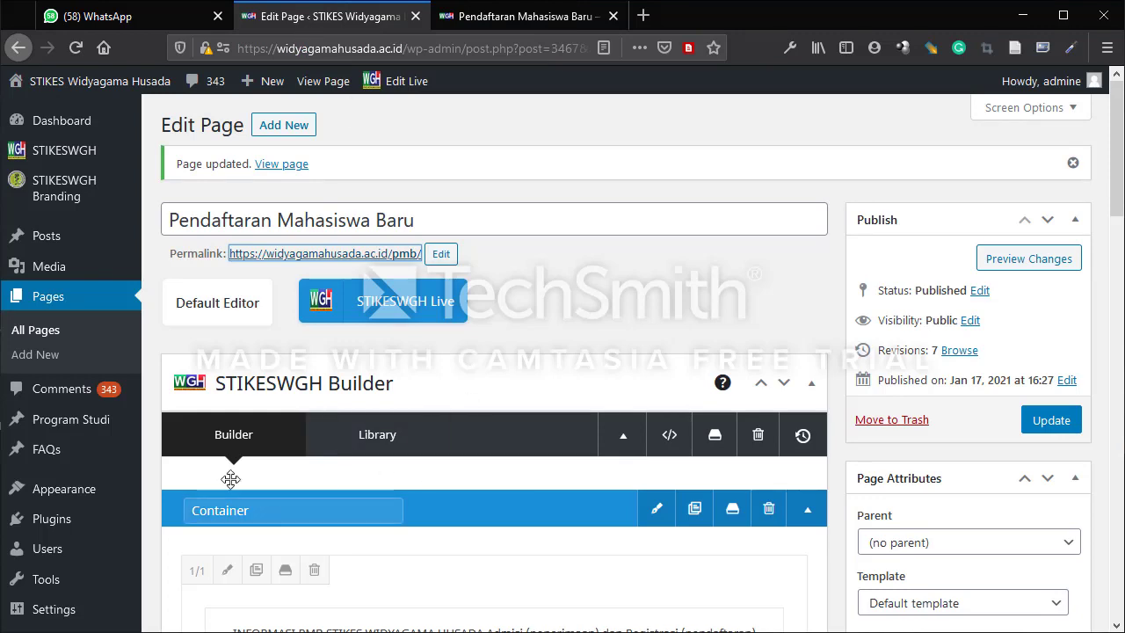
scroll(290, 451, down, 5)
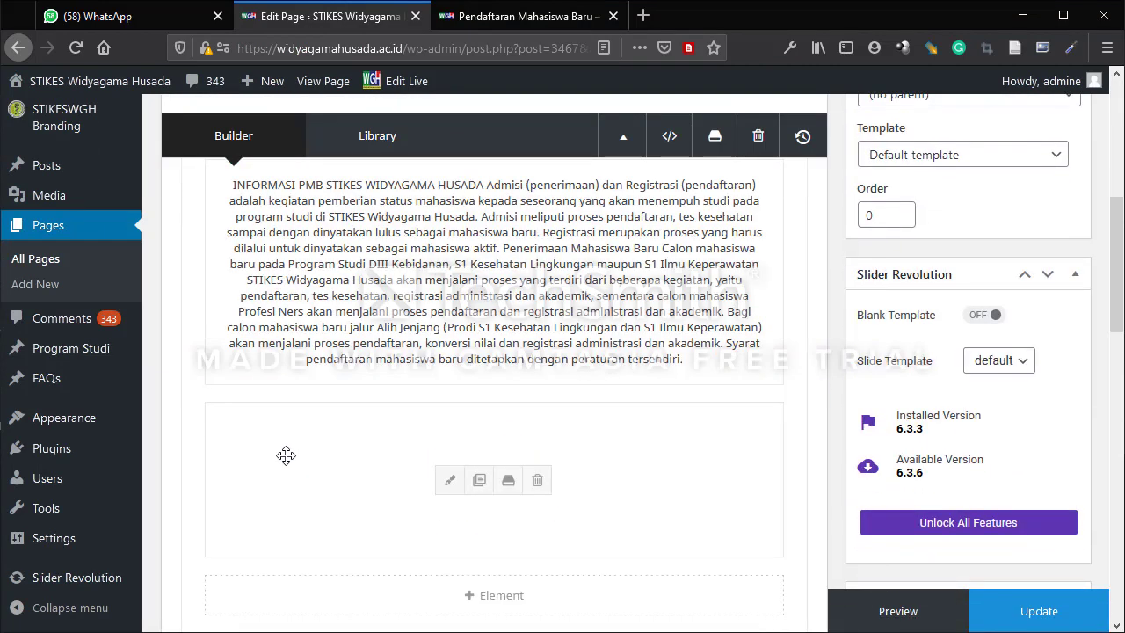
click(450, 482)
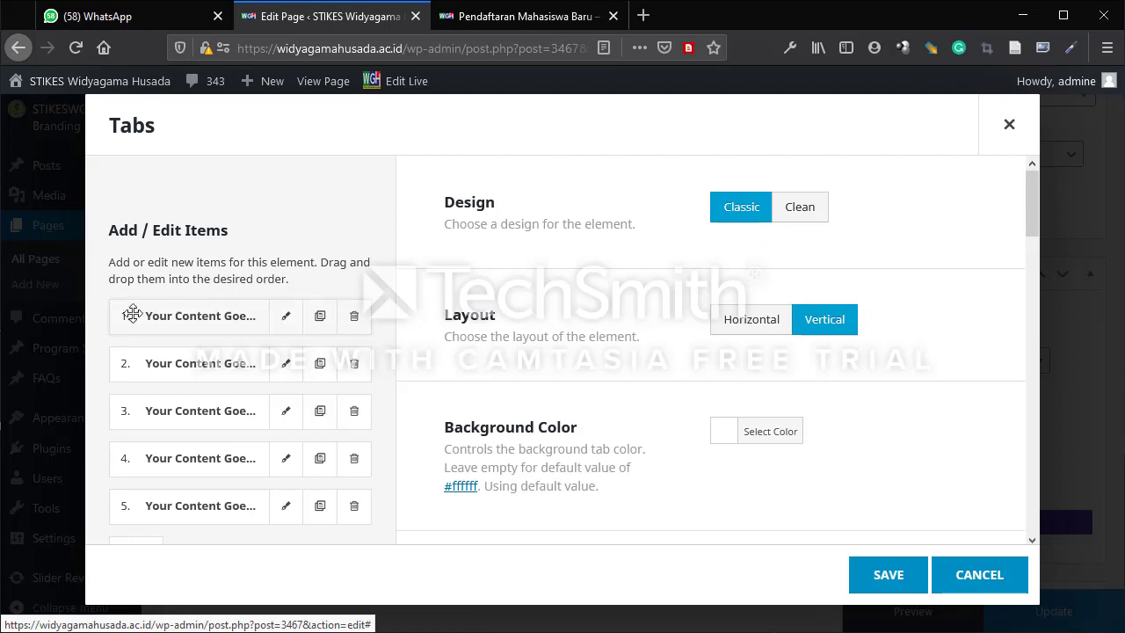
click(274, 324)
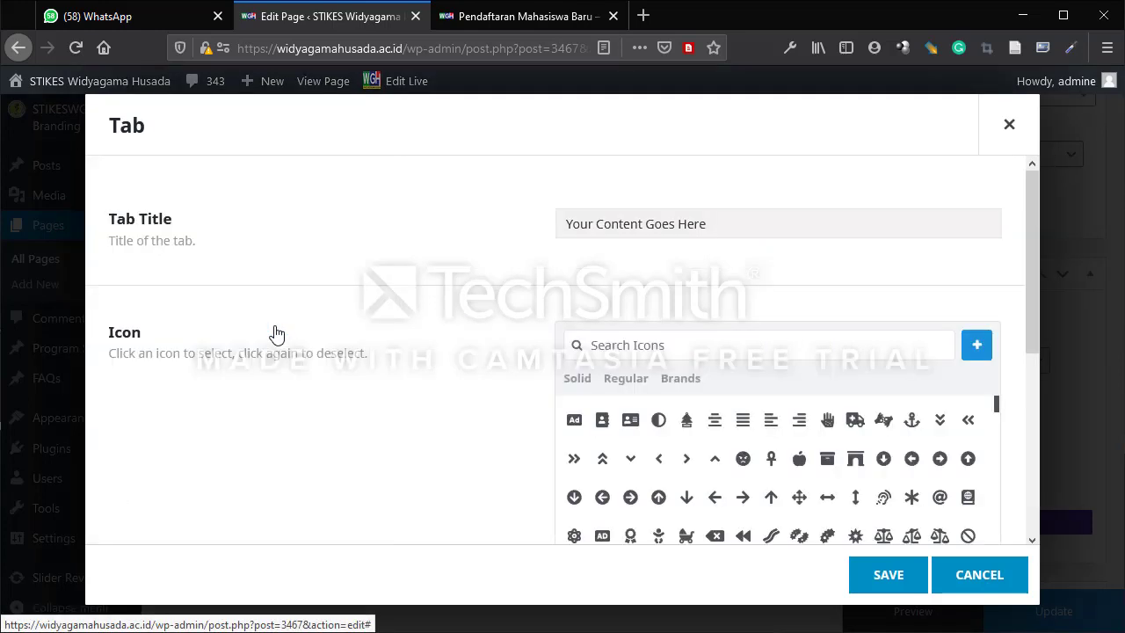
triple_click(706, 225)
key(BackSpace)
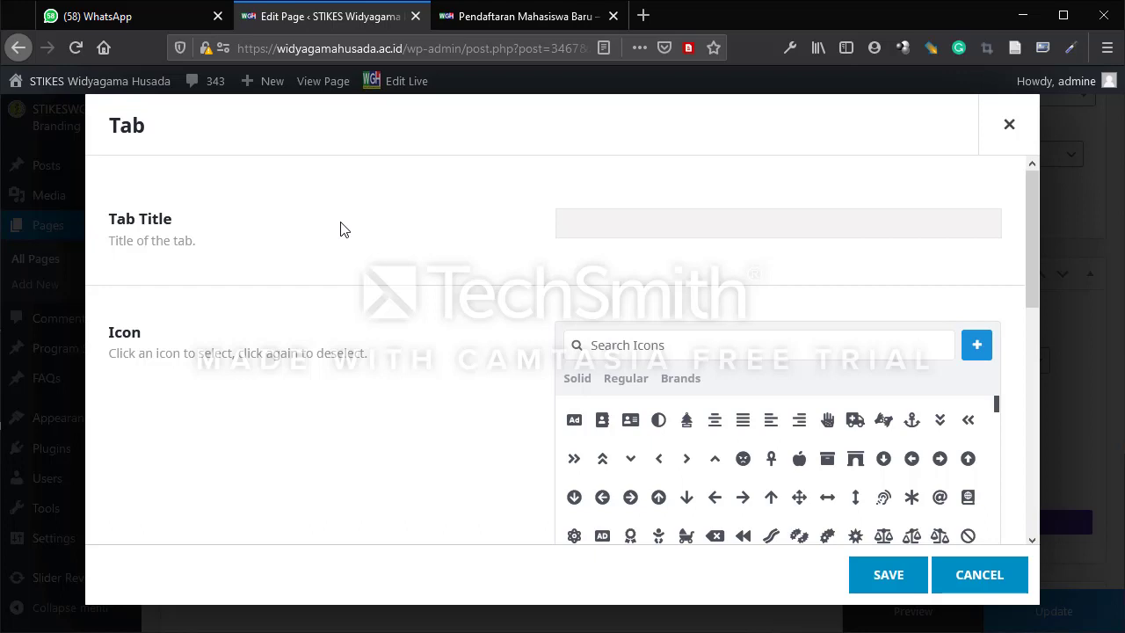
text(Jadwal Pendaftar)
- Search the icons for "sche" and assign the calendar icon with a check mark to the first tab
scroll(785, 341, down, 3)
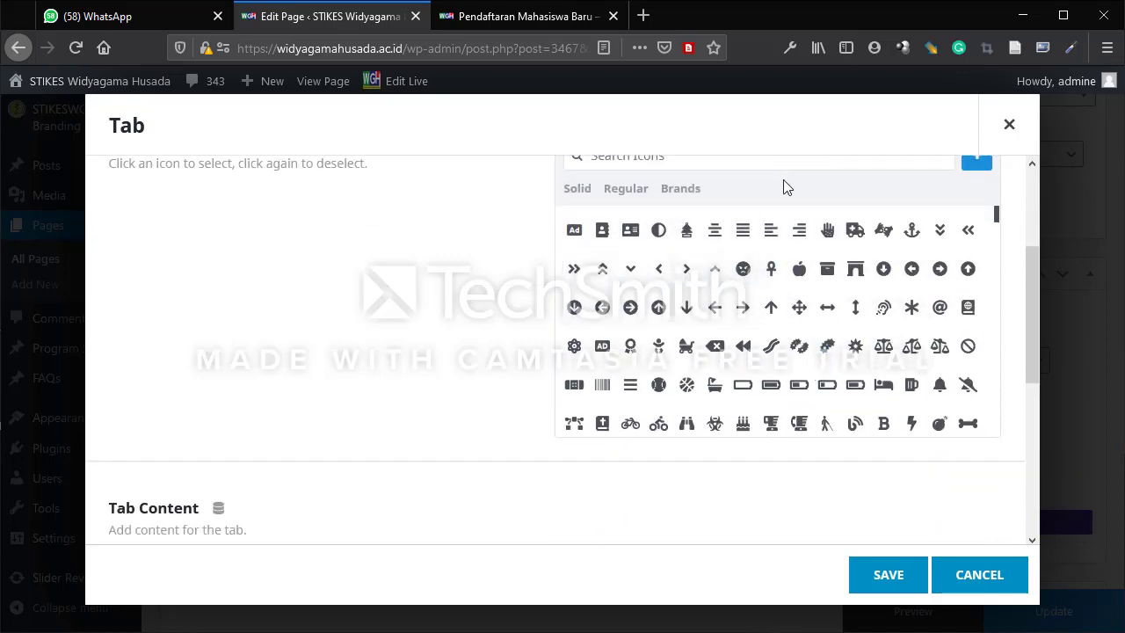
scroll(785, 187, up, 2)
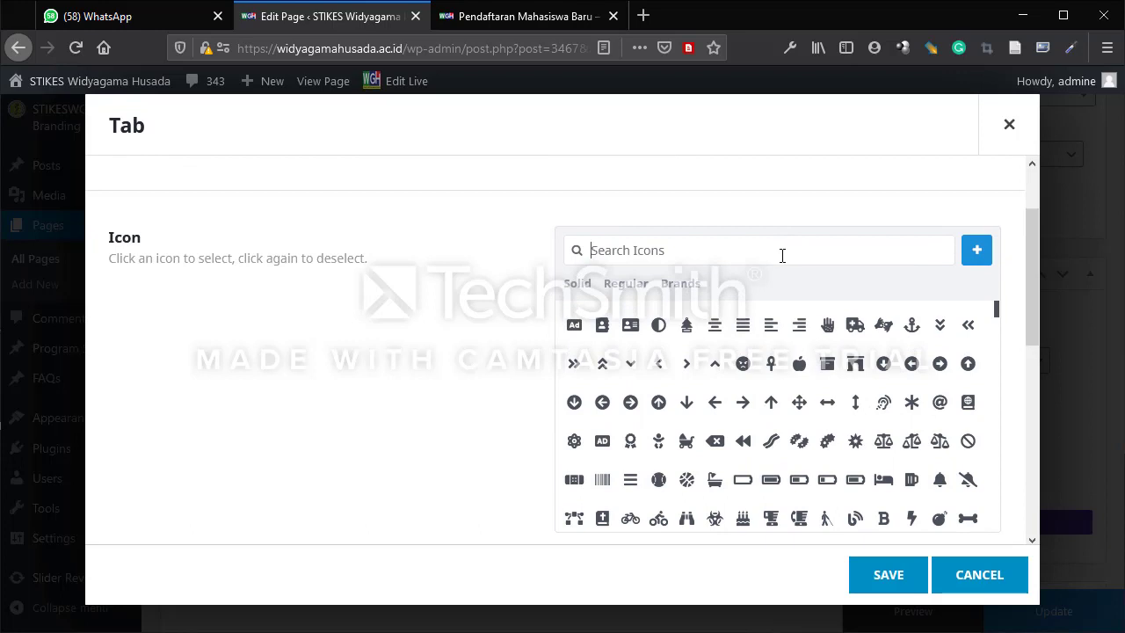
text(sche)
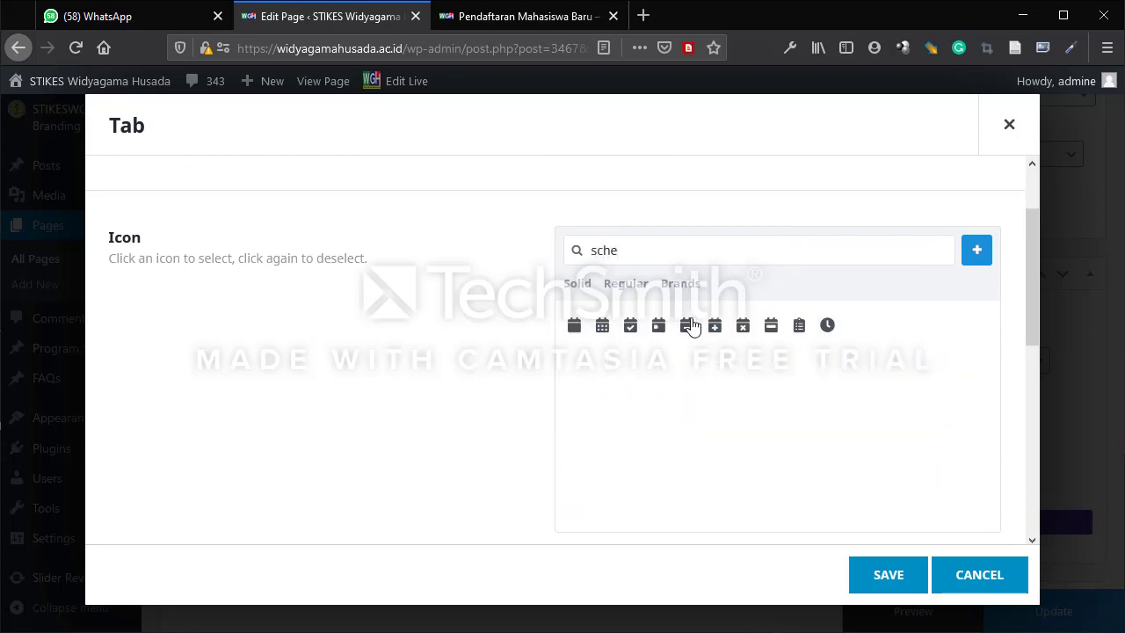
click(630, 325)
- Replace the first tab's content with "Ini adalah konten pendaftaran yaoti jadwal" and save the tab item
scroll(721, 369, down, 4)
scroll(721, 369, down, 4)
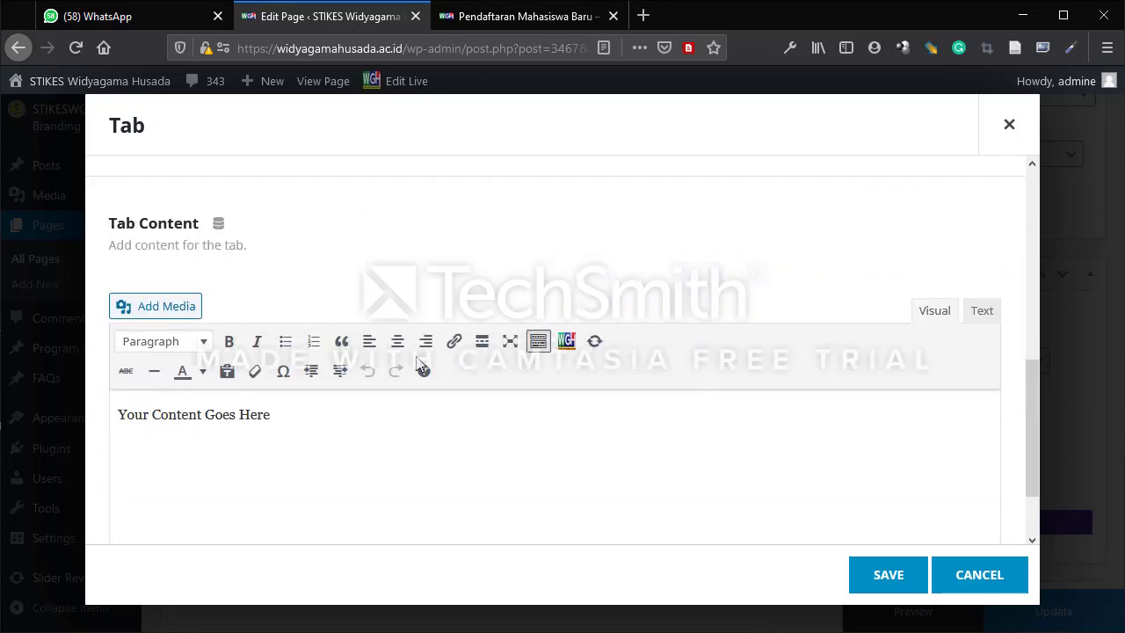
click(519, 455)
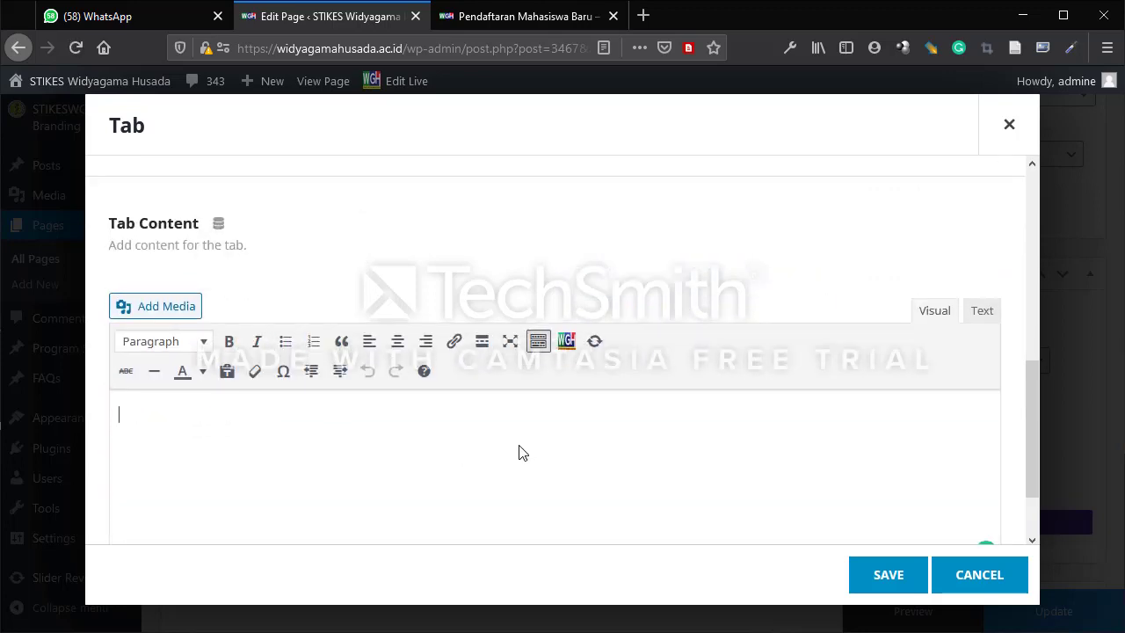
text(Ini adalah konten pe)
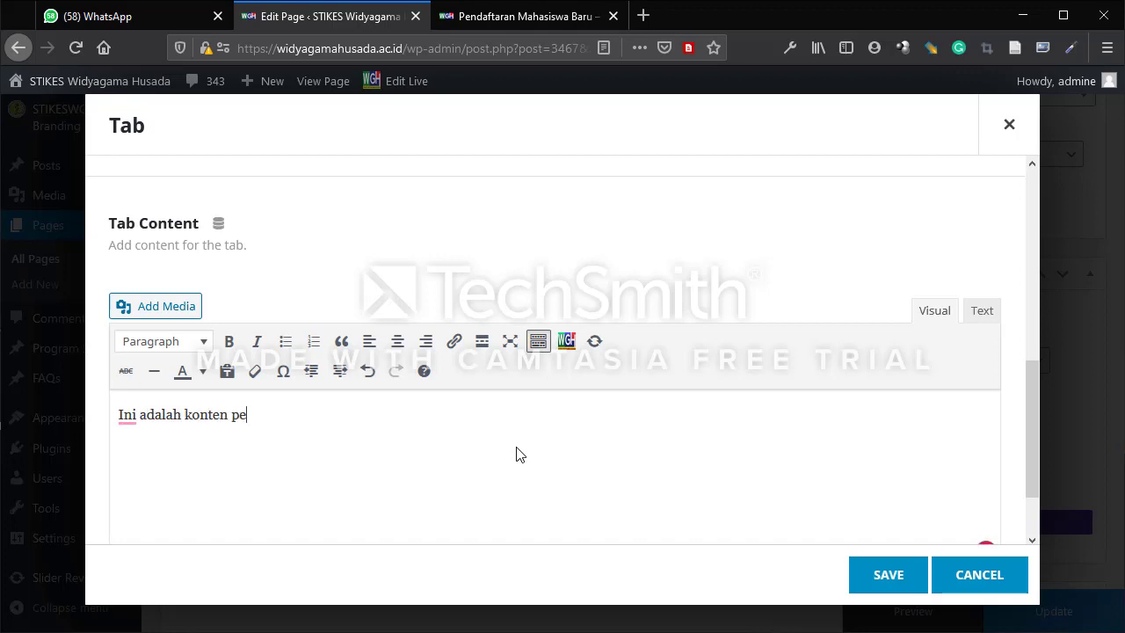
text(ndaftra)
key(BackSpace)
key(BackSpace)
text(aran)
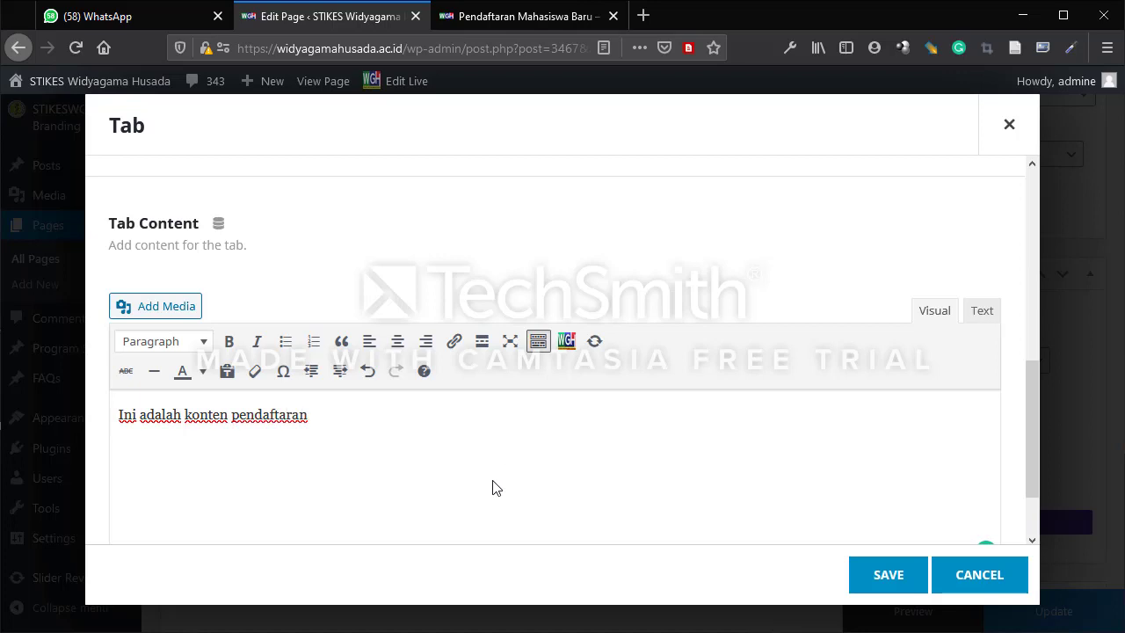
text( yaoti jadwal)
scroll(518, 478, down, 2)
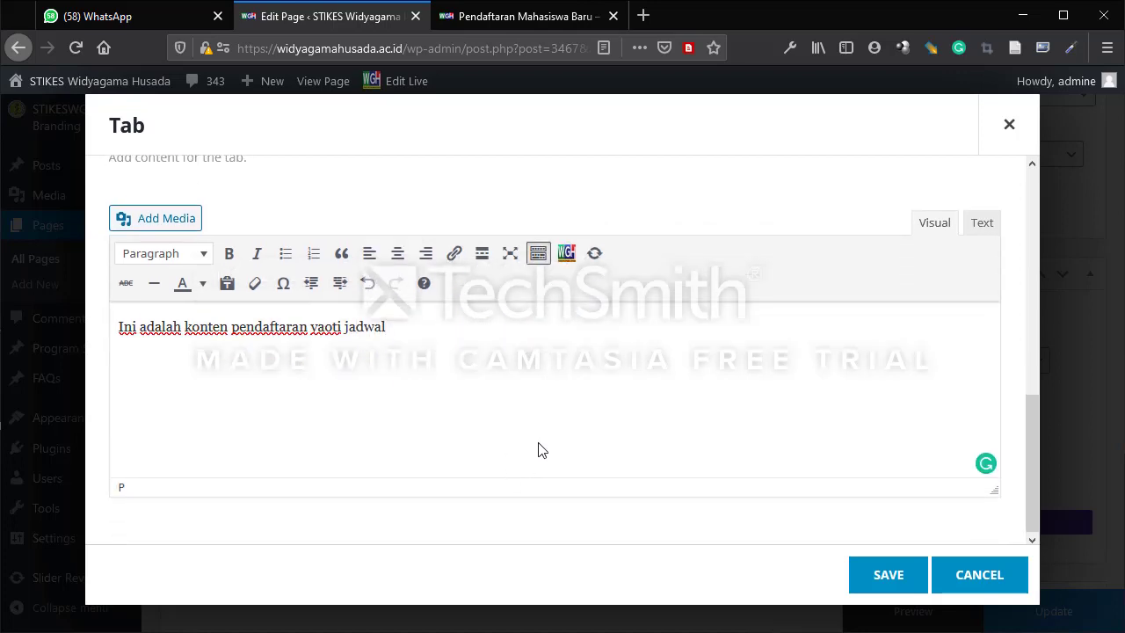
click(881, 579)
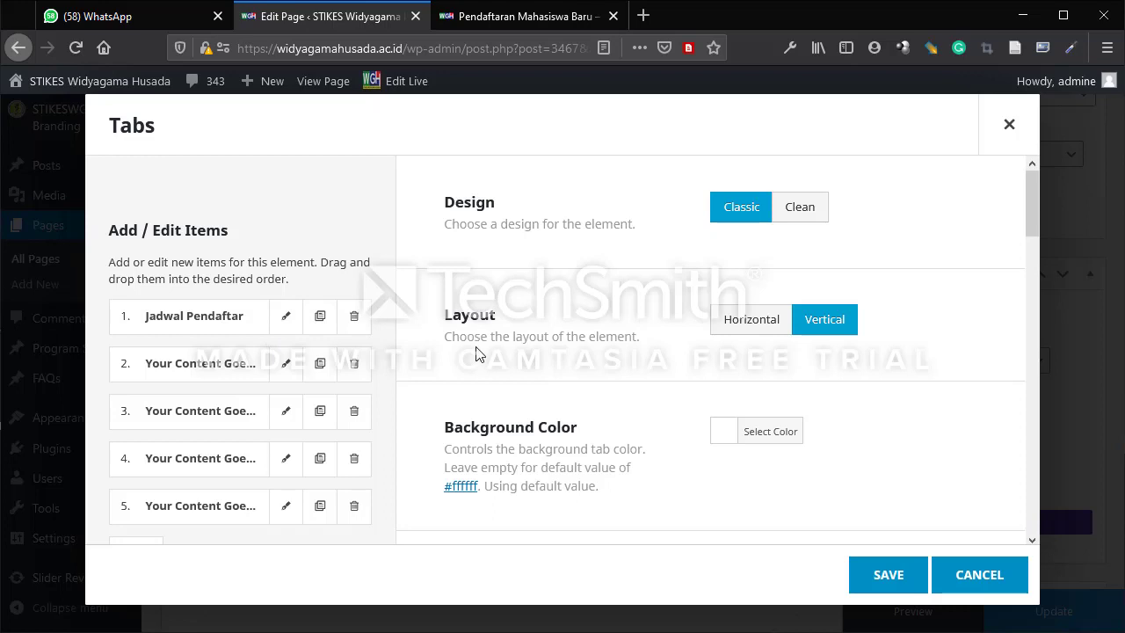
- Open the second tab item for editing and set its title to "Syarat Pendaftaran"
click(286, 364)
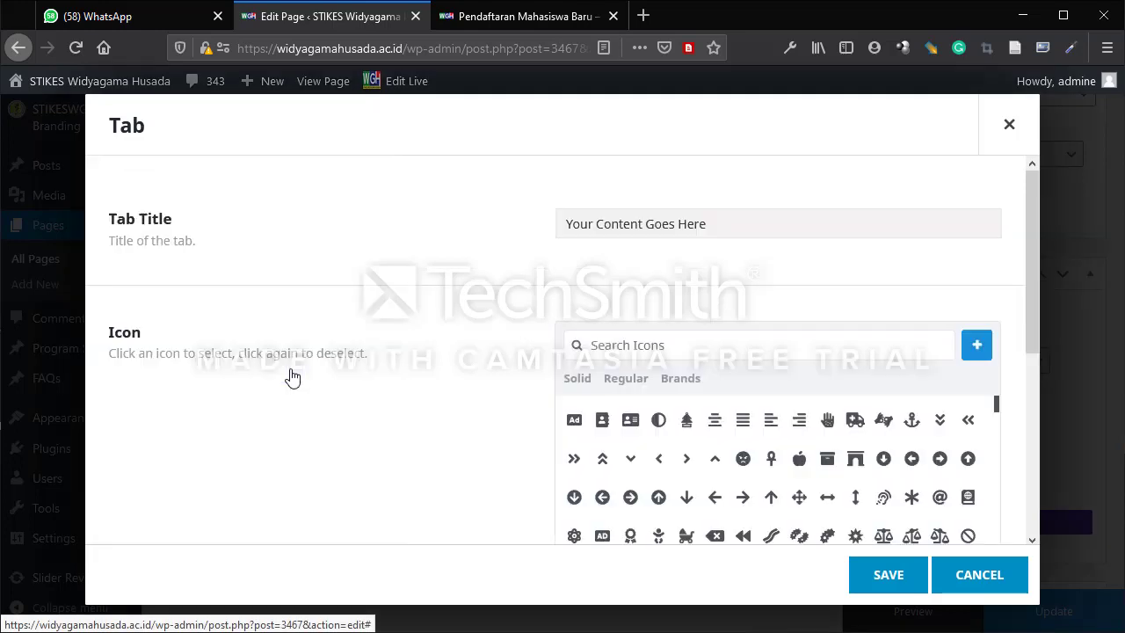
triple_click(786, 224)
key(BackSpace)
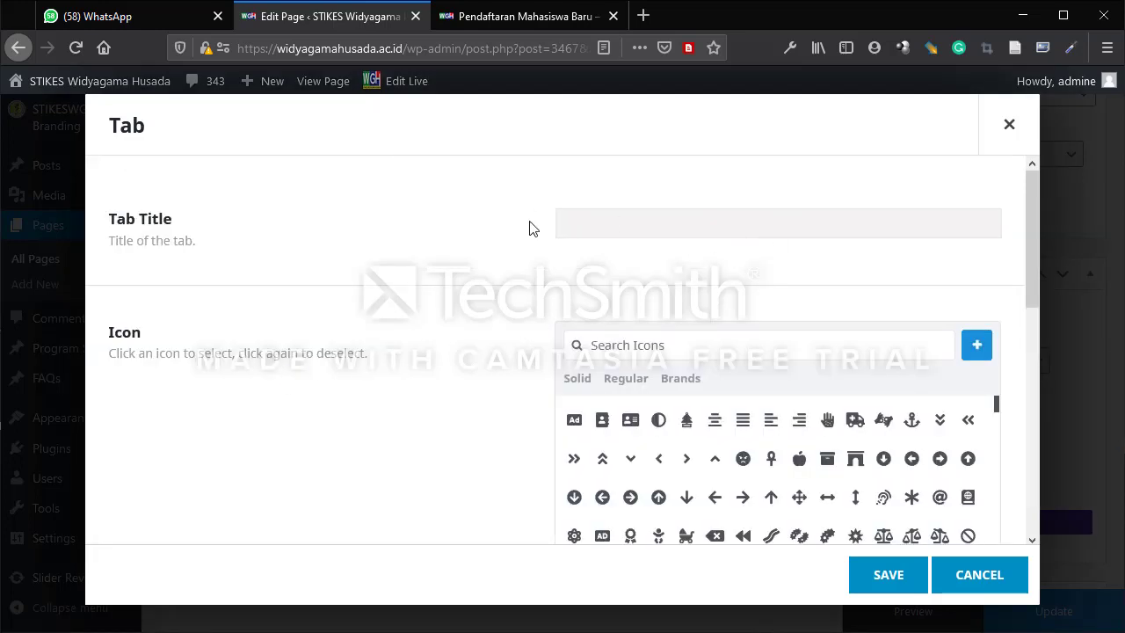
text(Syarat Pendaftaran)
click(626, 343)
text(req)
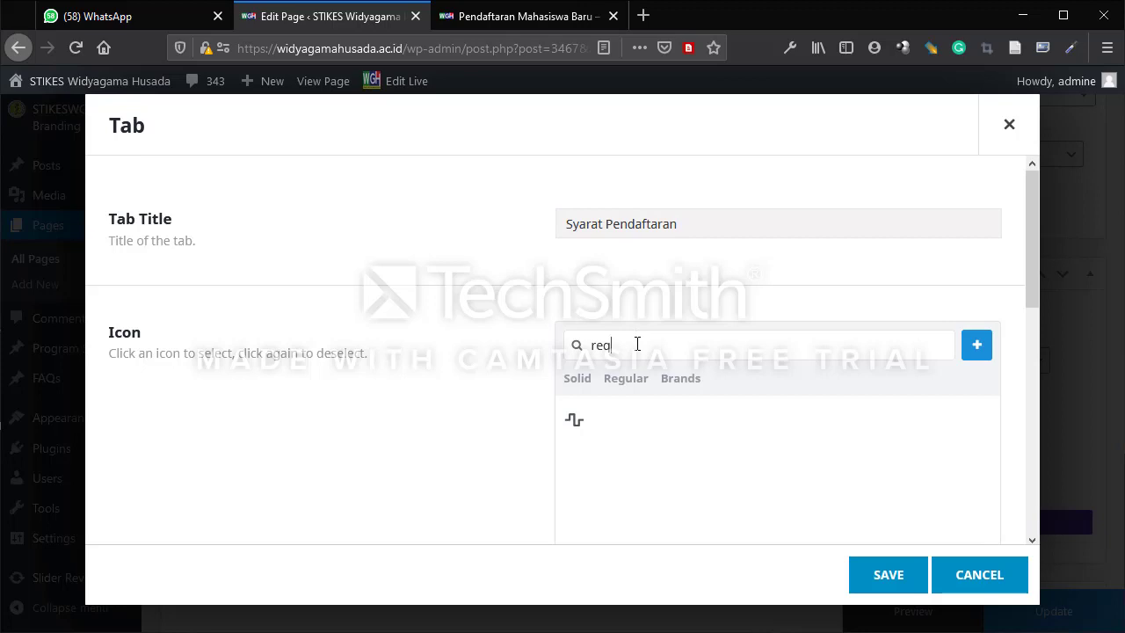
drag(637, 344, 540, 347)
key(BackSpace)
- Search the icons for "list" and assign the checklist icon to the second tab
text(list)
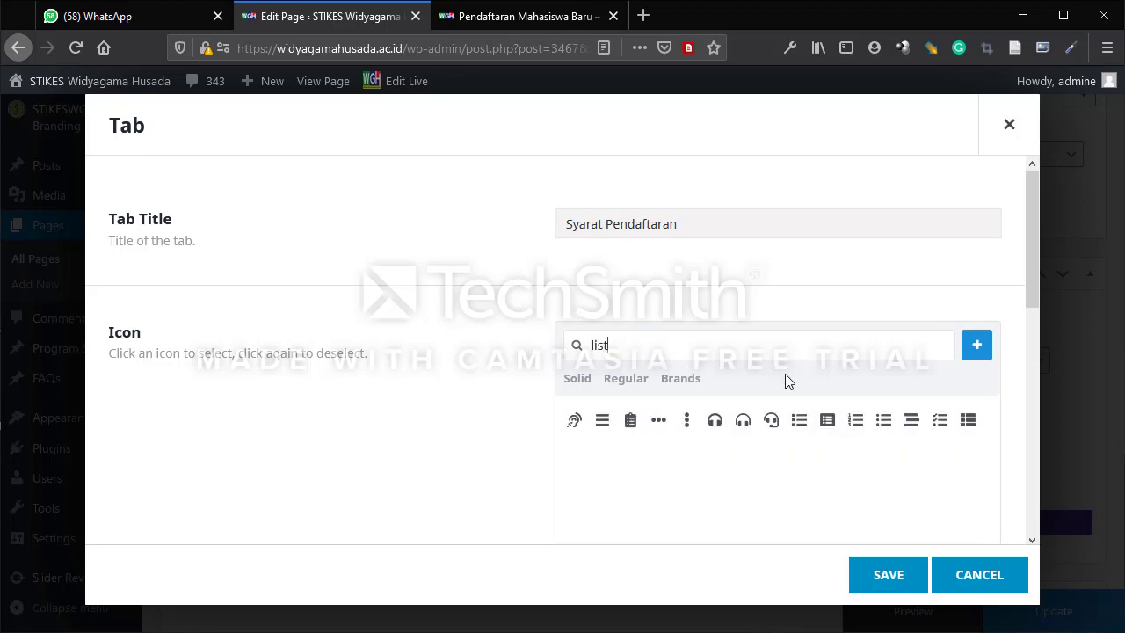
click(934, 423)
scroll(565, 409, down, 2)
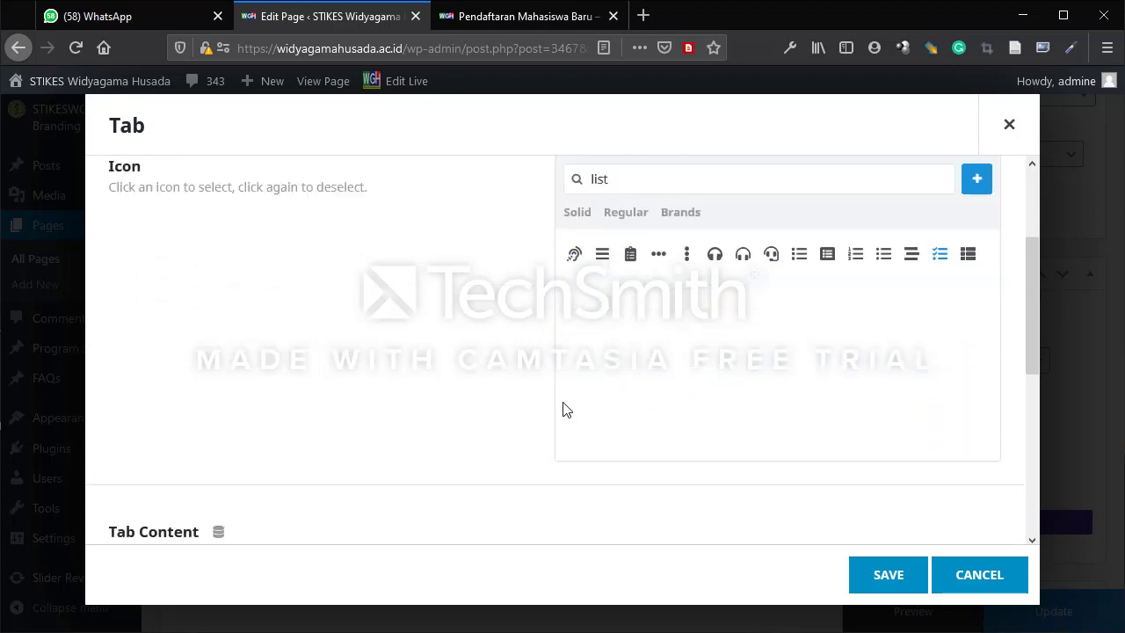
- Replace the second tab's placeholder content with "Syarat Pendaftaran" and save the tab item
scroll(527, 407, down, 4)
click(274, 424)
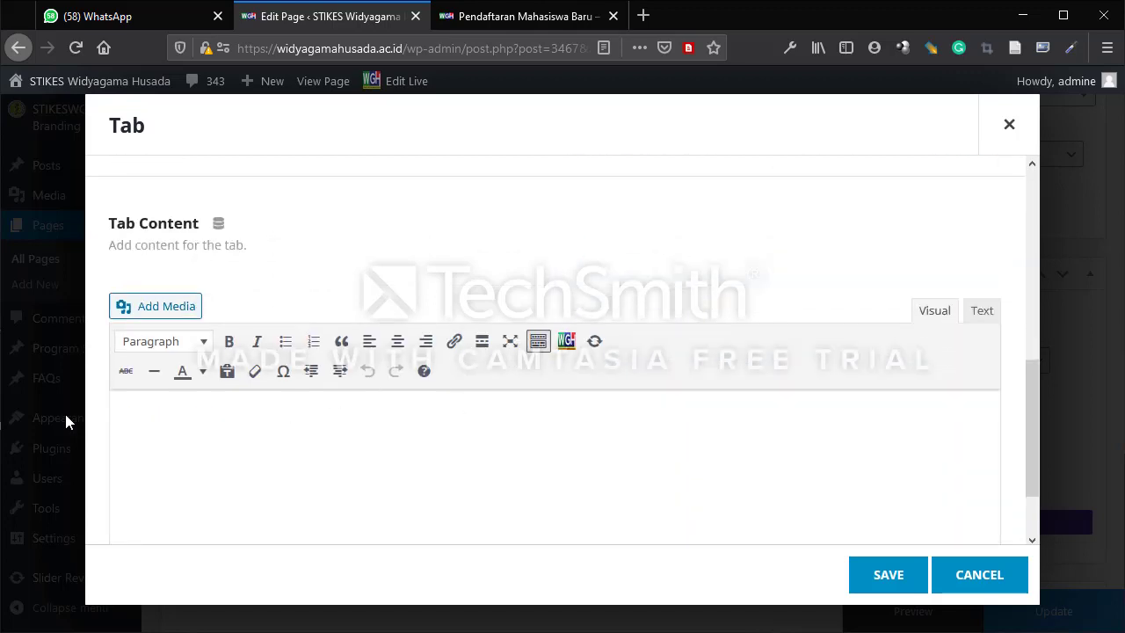
text(Syarat Pendaftar)
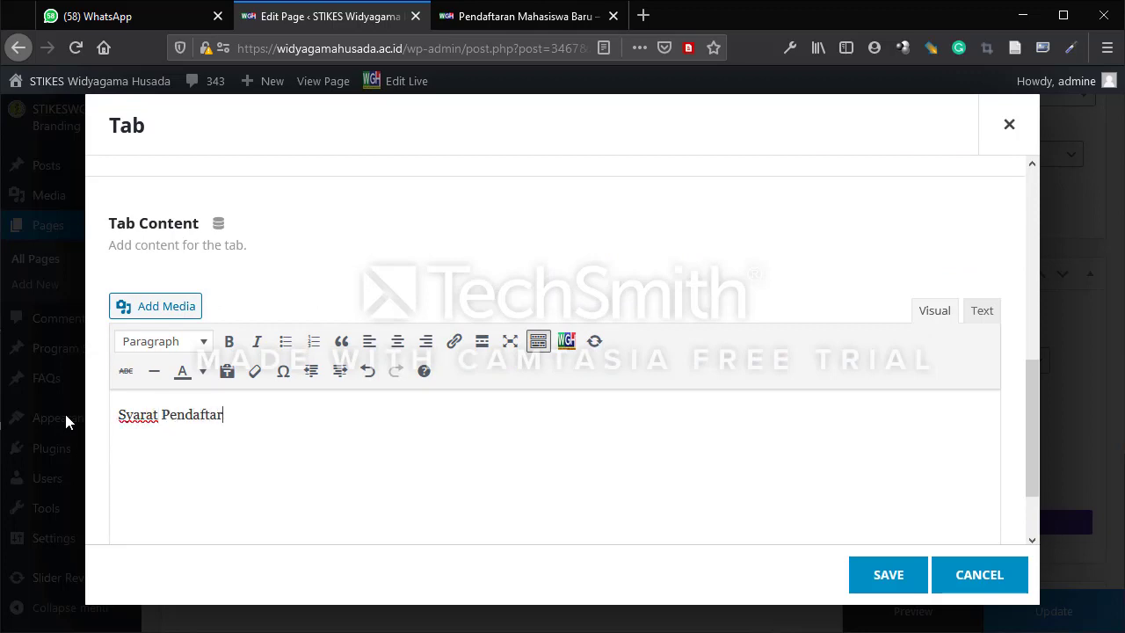
text(an)
scroll(530, 395, down, 2)
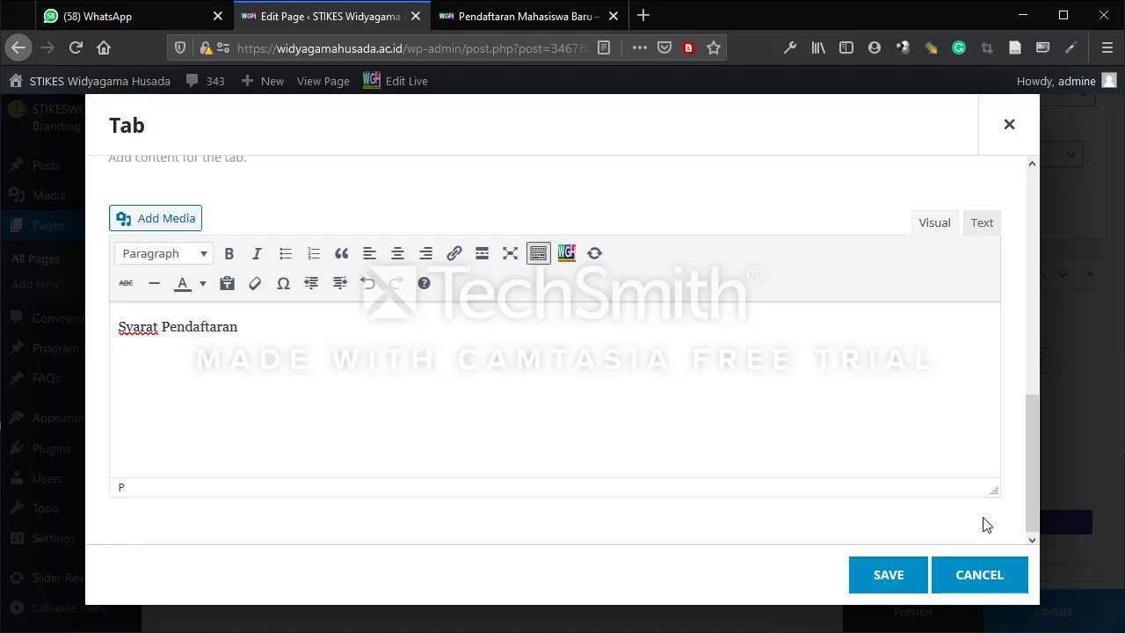
click(888, 573)
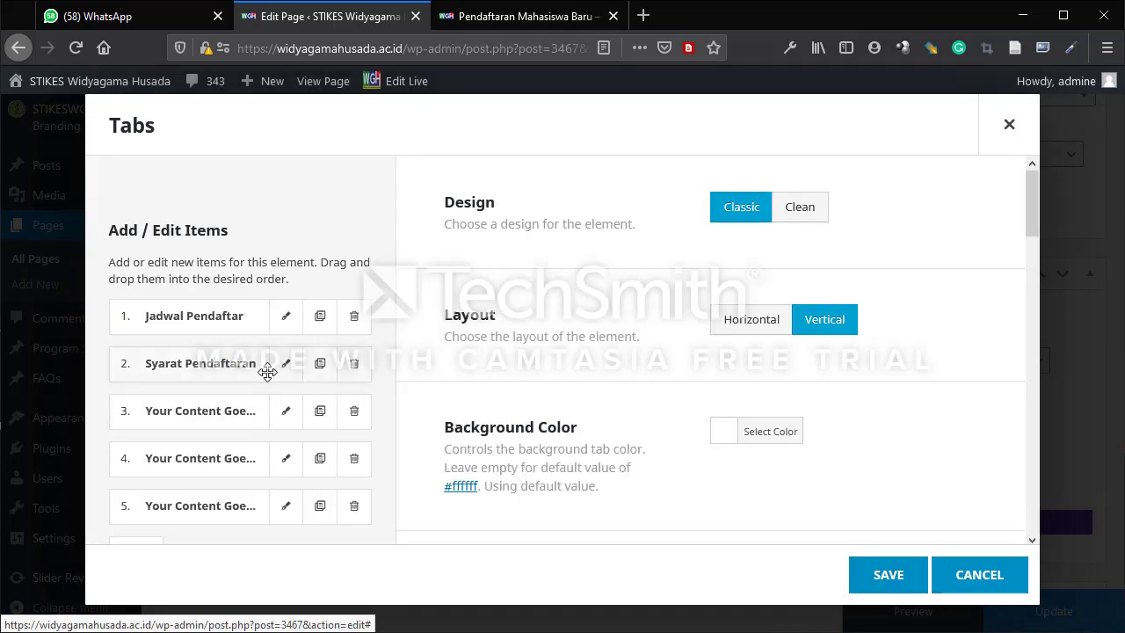
- Open the third tab item for editing and set its title to "Alur Pendaftaran"
click(293, 415)
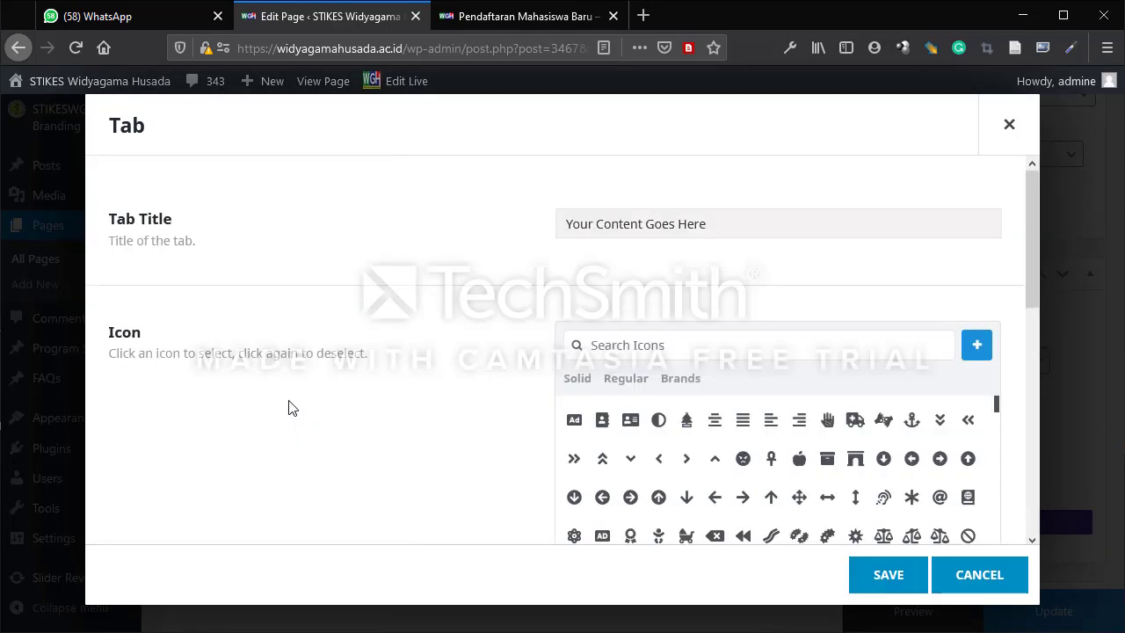
triple_click(670, 222)
key(BackSpace)
text(Alura)
click(733, 356)
text(way)
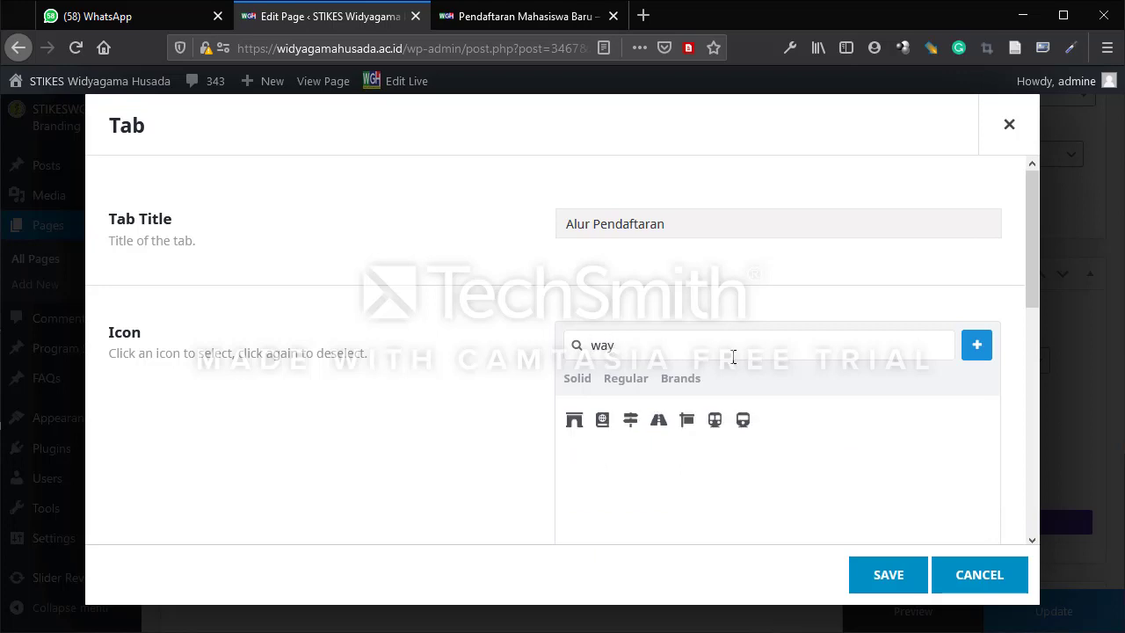
key(BackSpace)
key(BackSpace)
key(BackSpace)
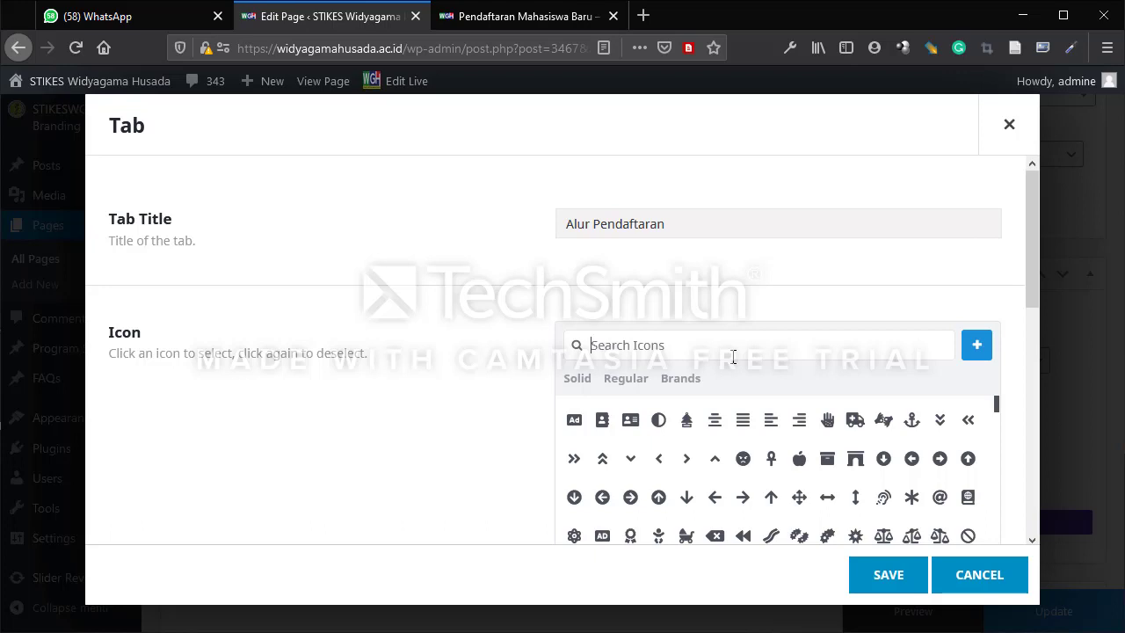
text(flow)
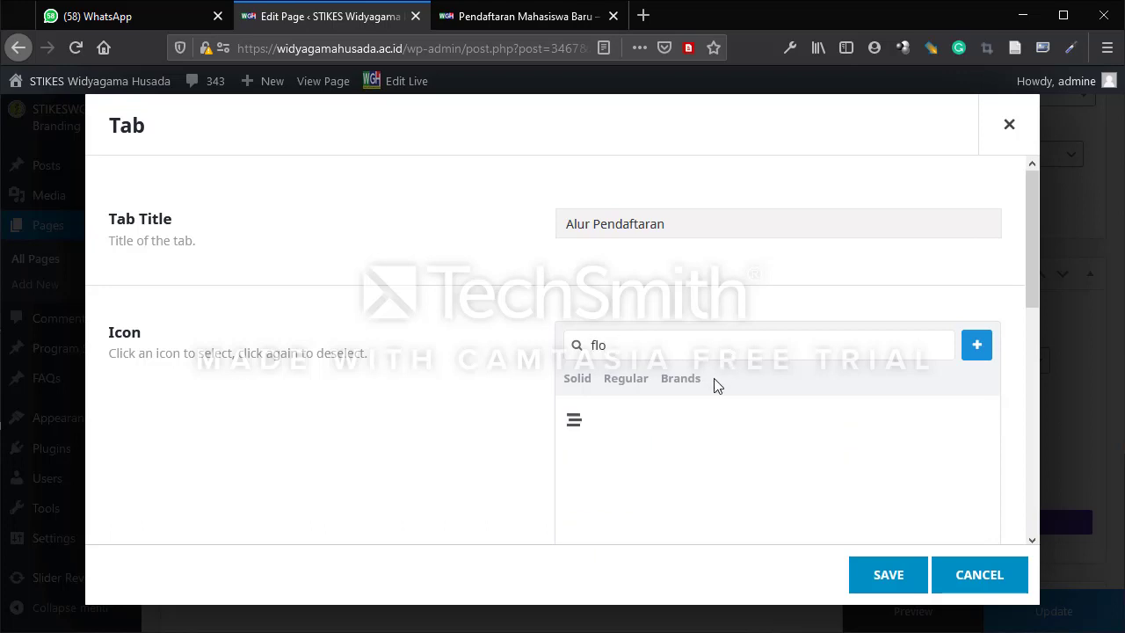
key(BackSpace)
key(BackSpace)
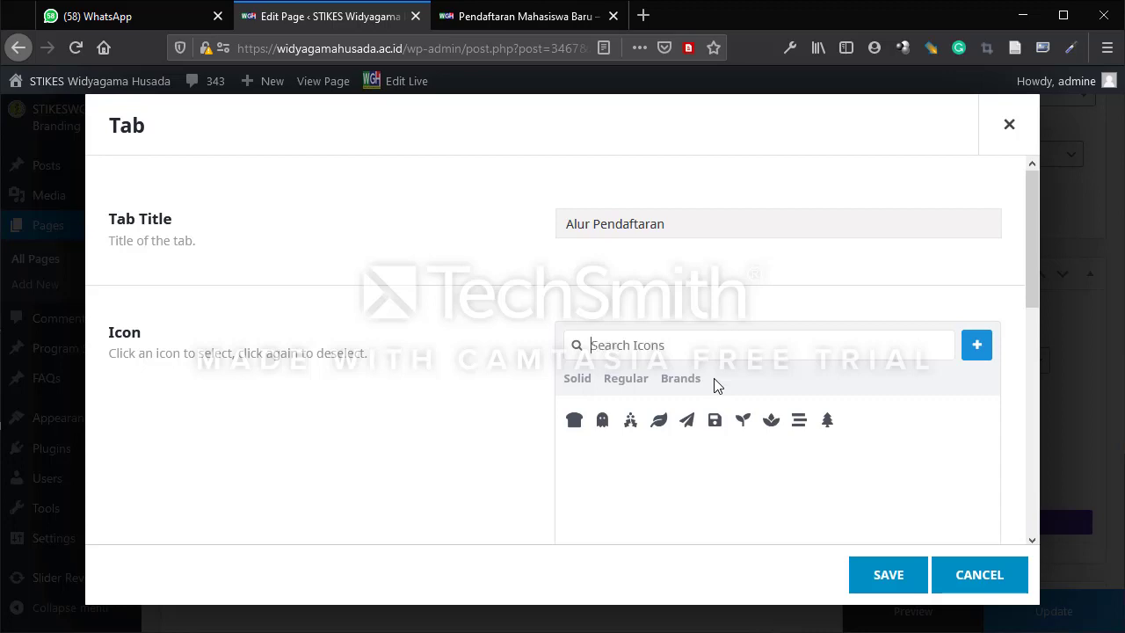
- Search the icons for "chart" and assign the line chart icon to the third tab
text(chart)
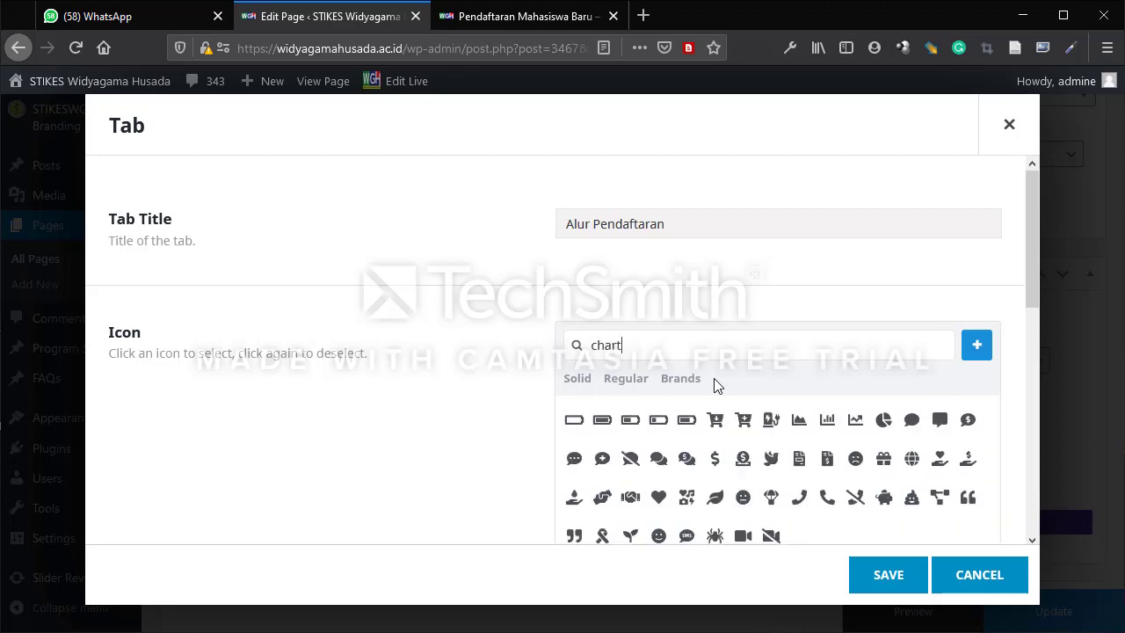
click(855, 419)
scroll(557, 448, down, 3)
scroll(557, 448, up, 3)
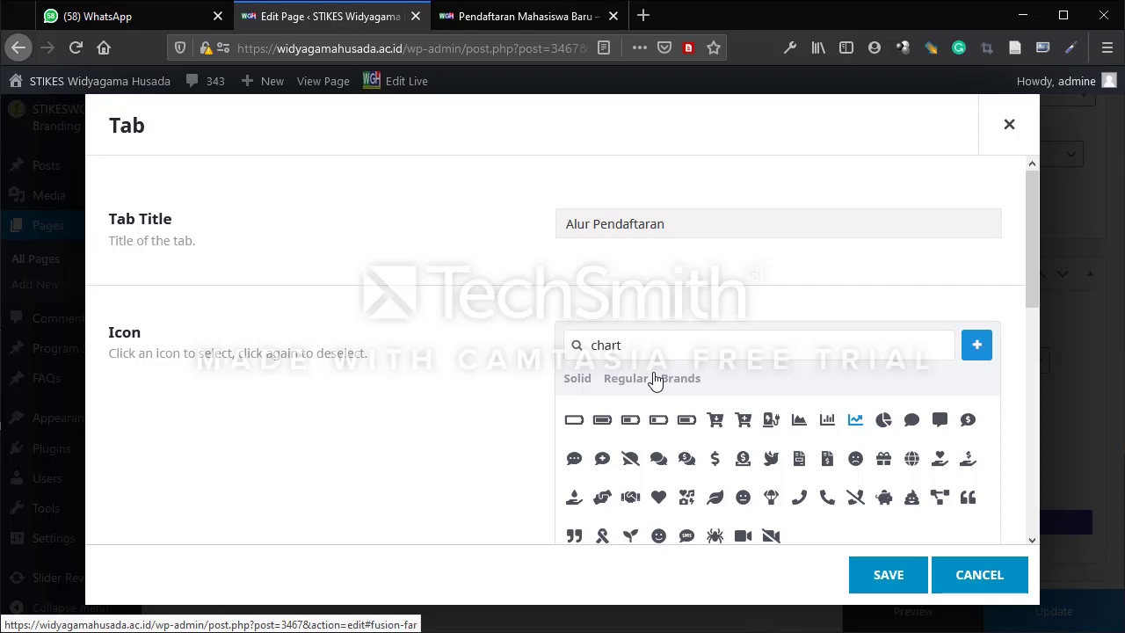
- Replace the third tab's placeholder content with "Alur Pendaftaran"
scroll(479, 395, down, 6)
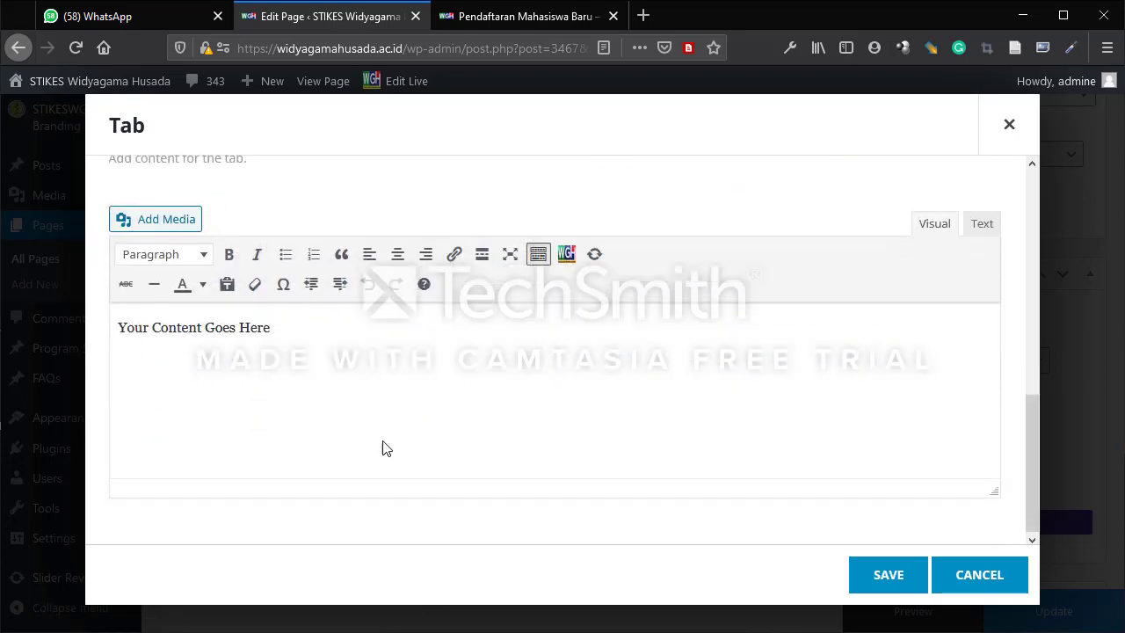
click(115, 341)
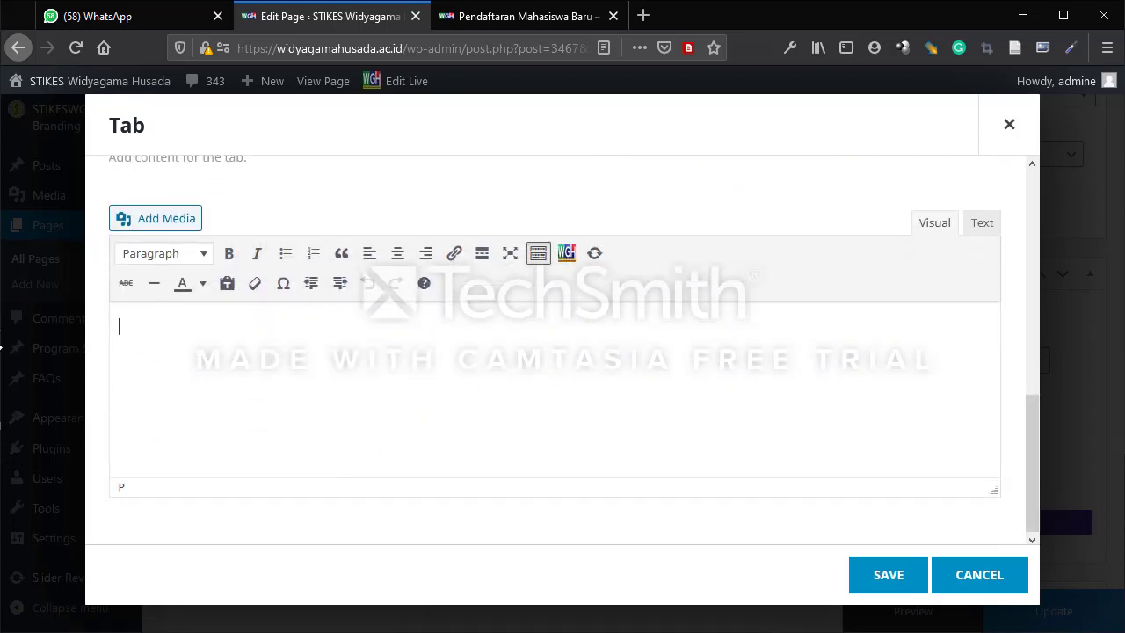
text(ALur)
key(BackSpace)
text(lur Pendaftaran)
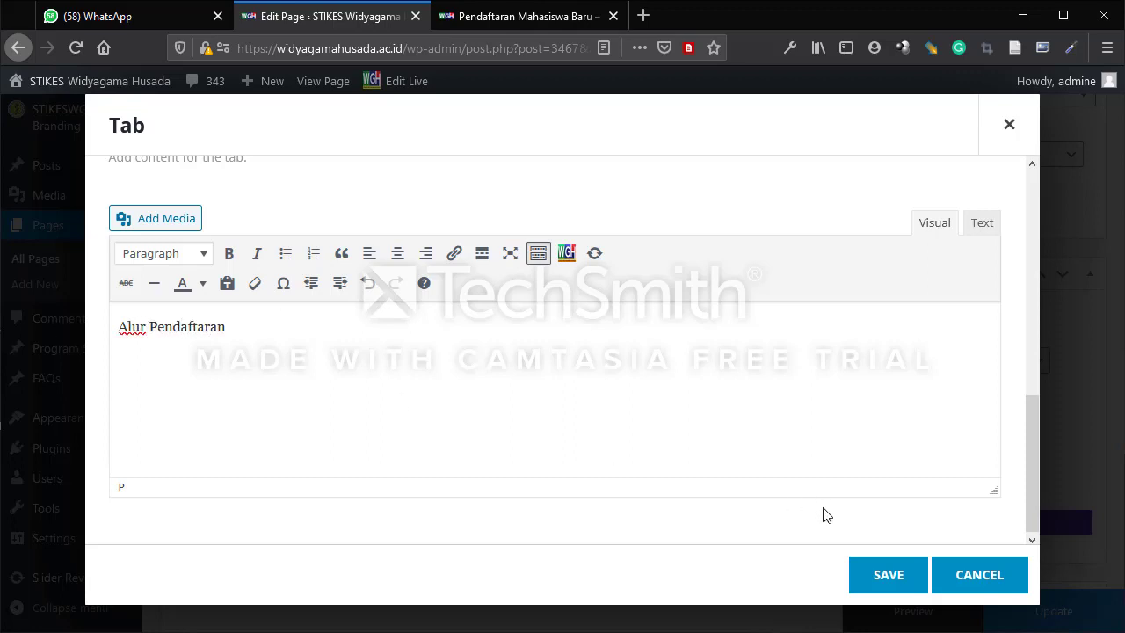
- Save the third tab item, open the fourth one and set its title to "Jalur Pendaftaran"
click(854, 580)
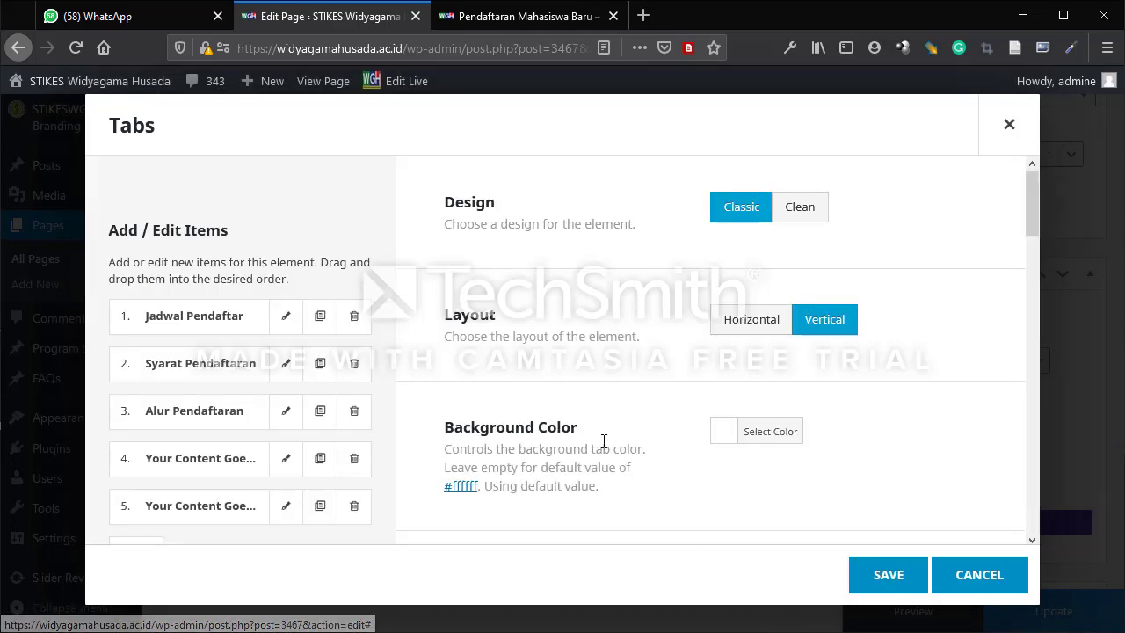
click(285, 458)
triple_click(668, 216)
key(BackSpace)
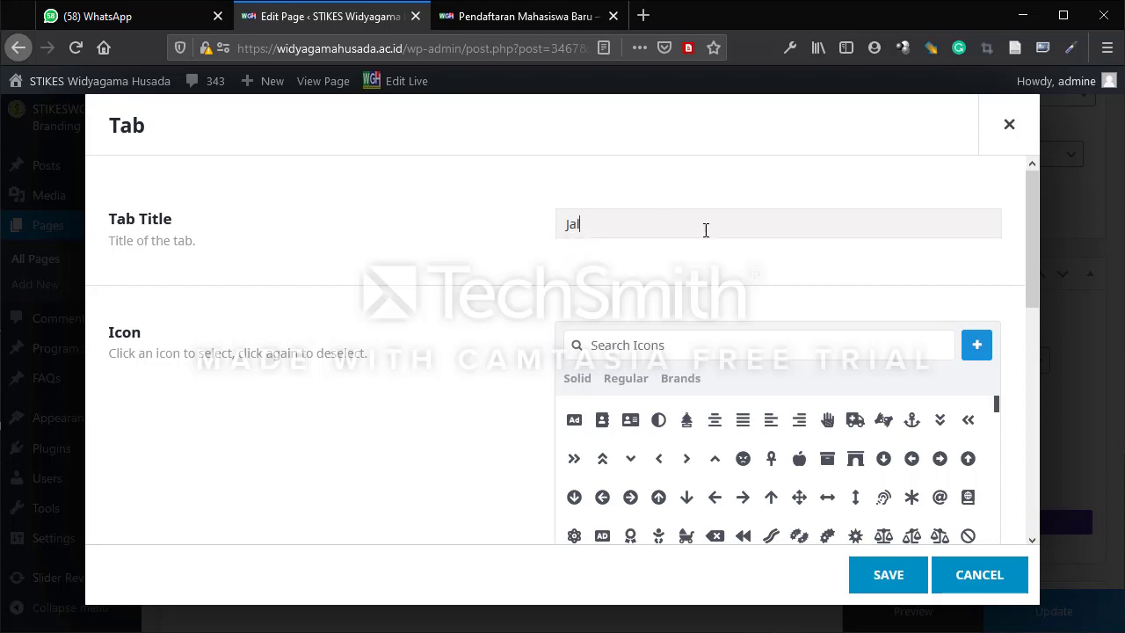
text(Jalur Pendaftaran)
- Search the icons for "path" and assign the curve-with-nodes icon to the fourth tab
click(801, 333)
text(path)
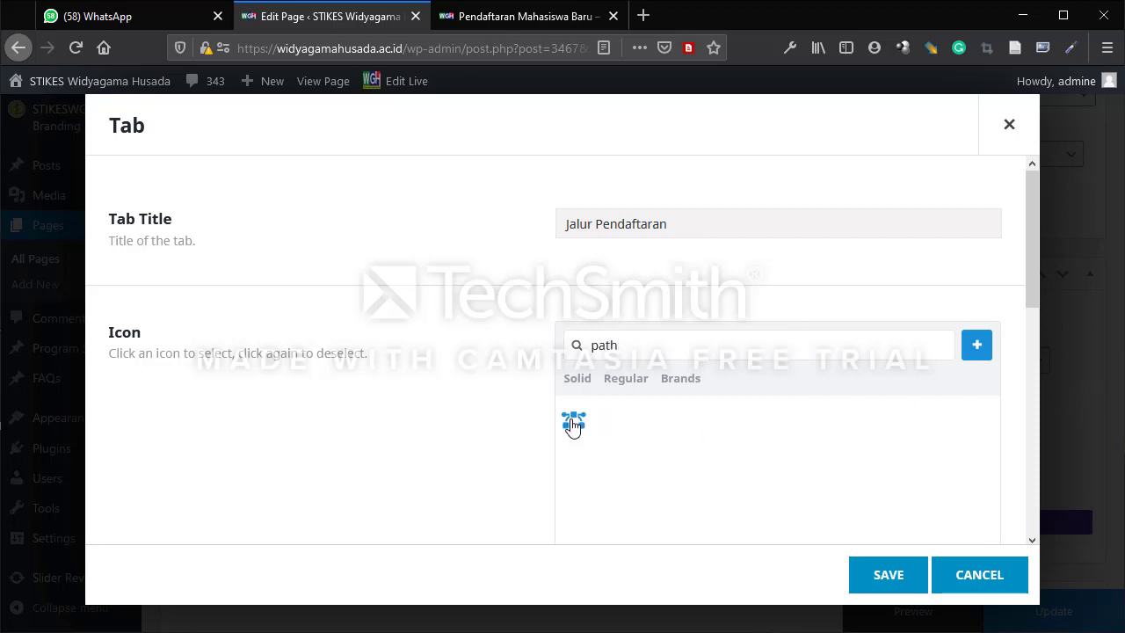
click(573, 424)
- Replace the fourth tab's placeholder content with "Jalur Pendaftaran" and save the tab item
scroll(691, 520, down, 5)
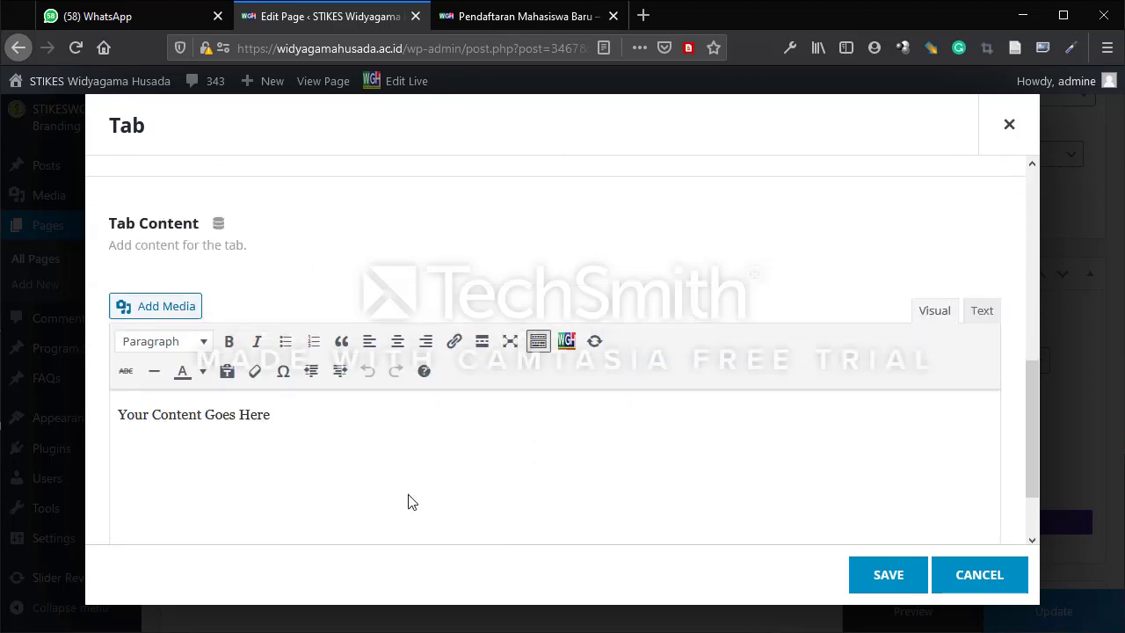
click(434, 432)
text(Jalur)
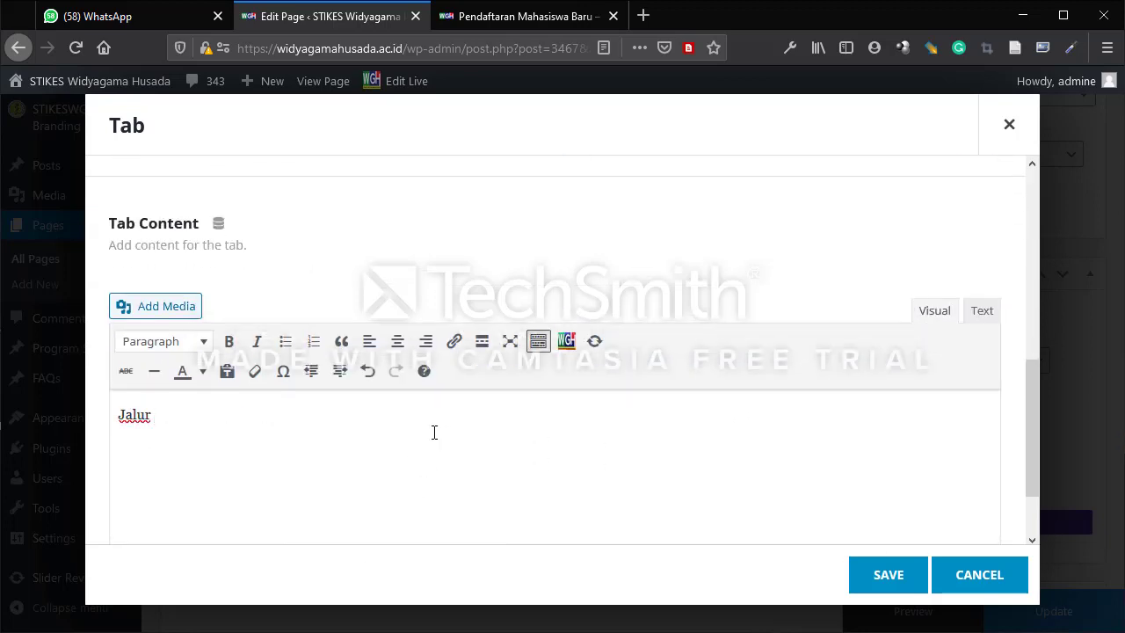
text( Pendaftaran)
click(888, 576)
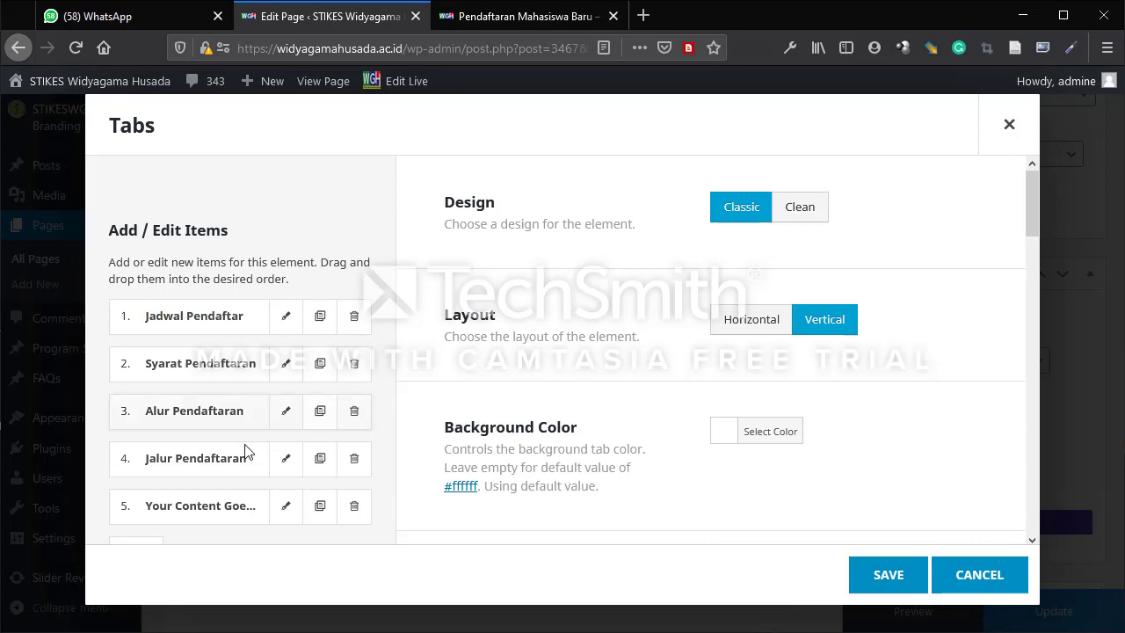
- Open the fifth tab item for editing and set its title to "Biaya Pendidikan"
click(288, 507)
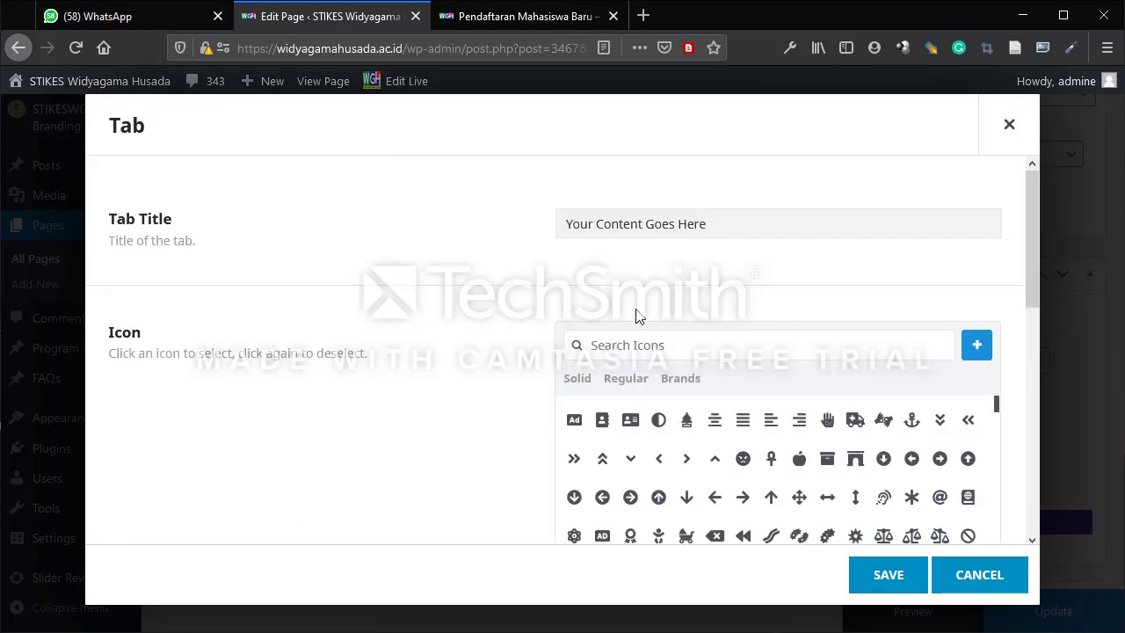
triple_click(670, 228)
key(BackSpace)
text(Biaya Pendidikan)
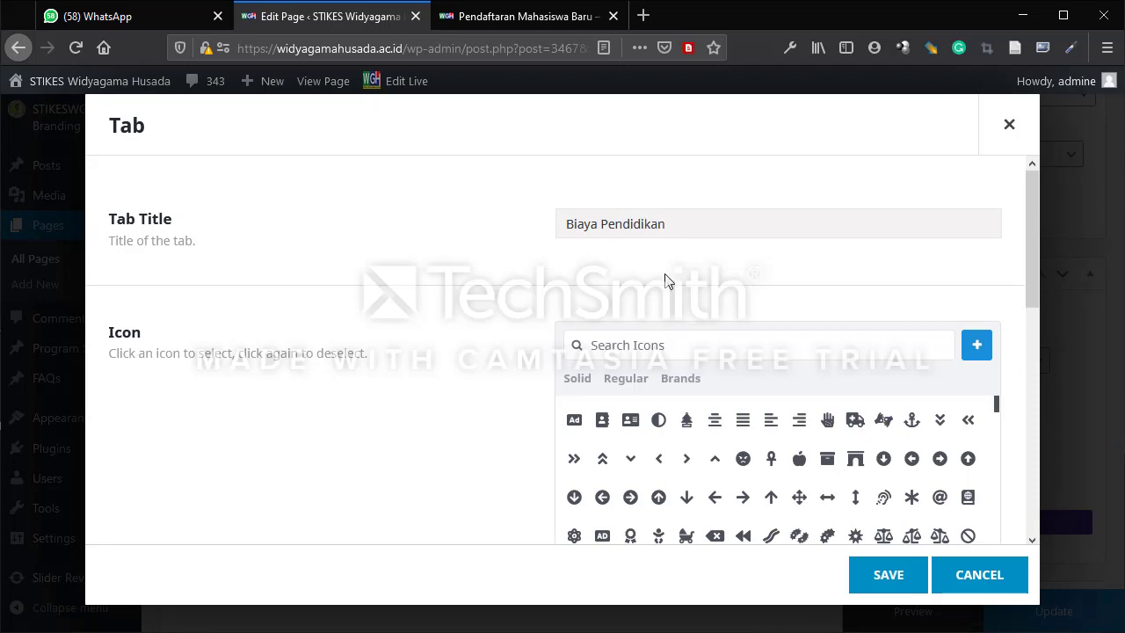
- Search the icons for "cost" and "mone", and assign the banknote icon to the fifth tab
click(680, 345)
text(cost)
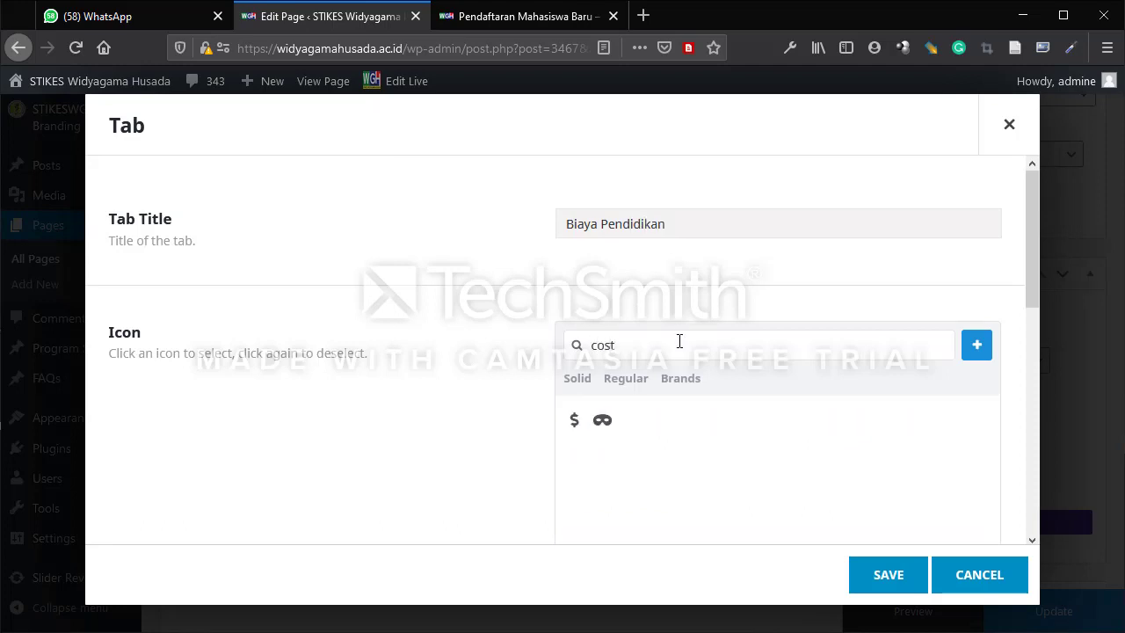
drag(680, 350, 518, 345)
text(m)
key(BackSpace)
text(mone)
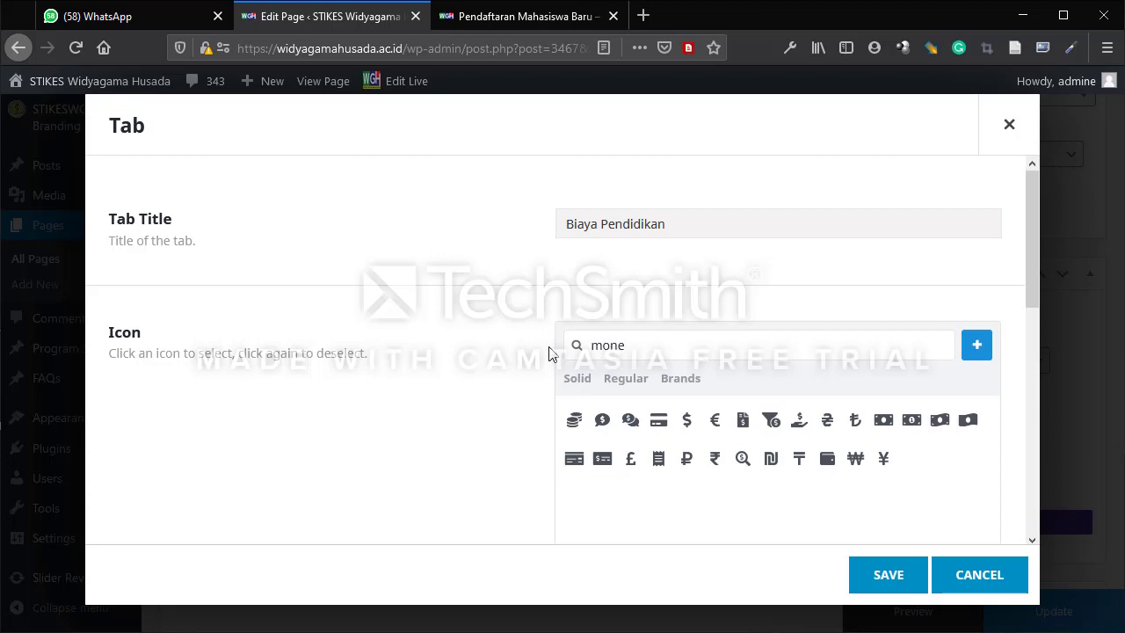
click(883, 421)
- Replace the fifth tab's placeholder content with "Ini kontent biaya pendidikan" and save the tab item
scroll(570, 467, down, 5)
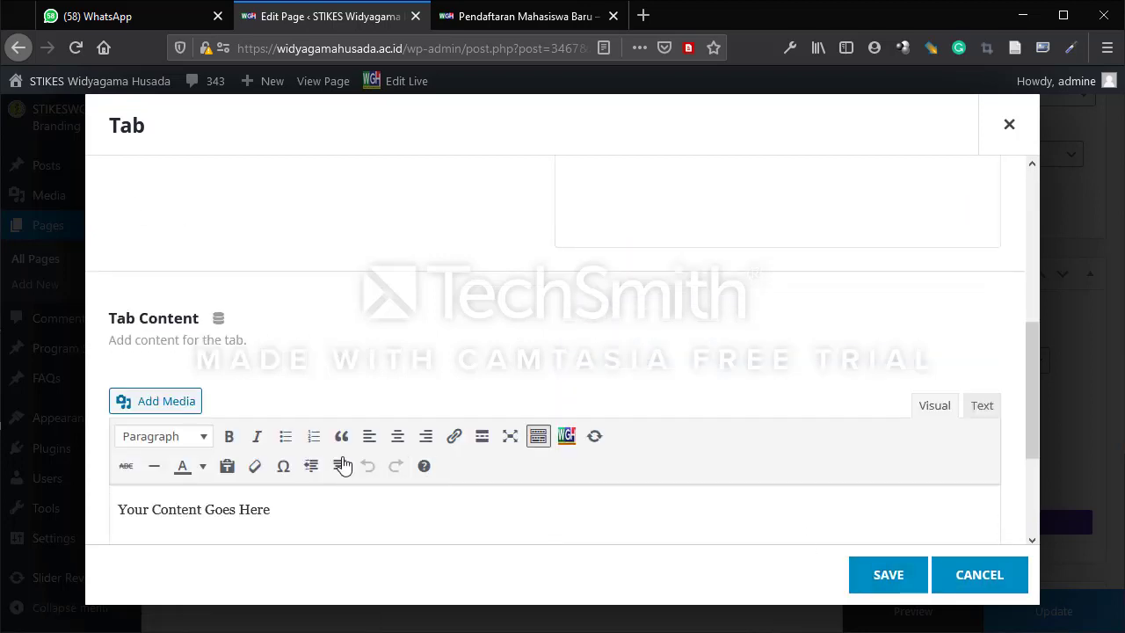
scroll(204, 462, down, 3)
click(373, 399)
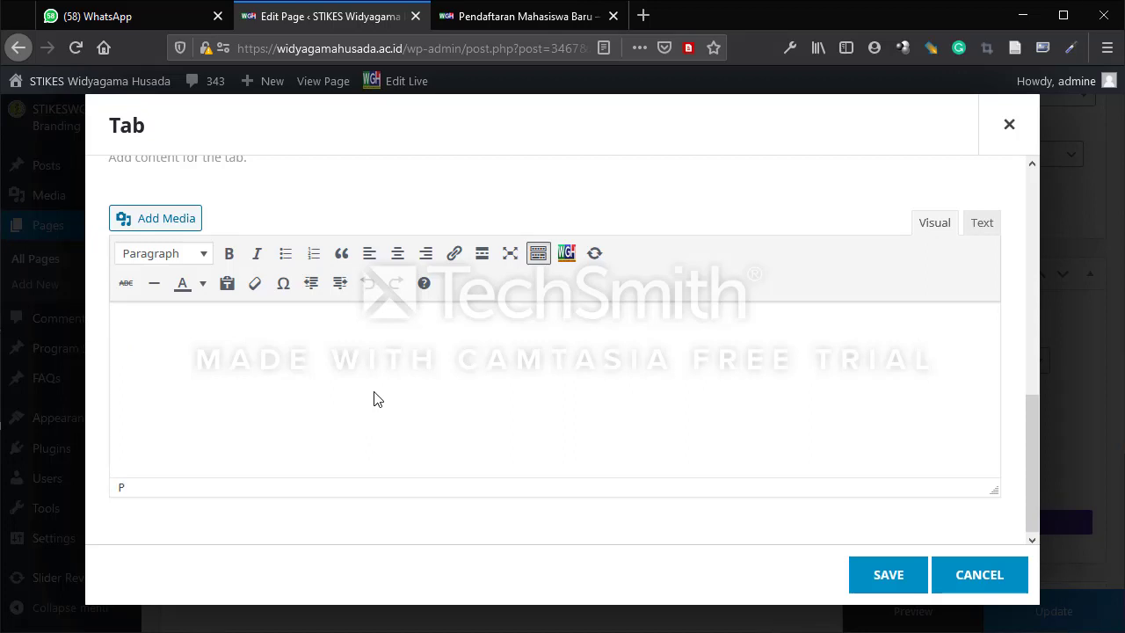
text(Ini kontent )
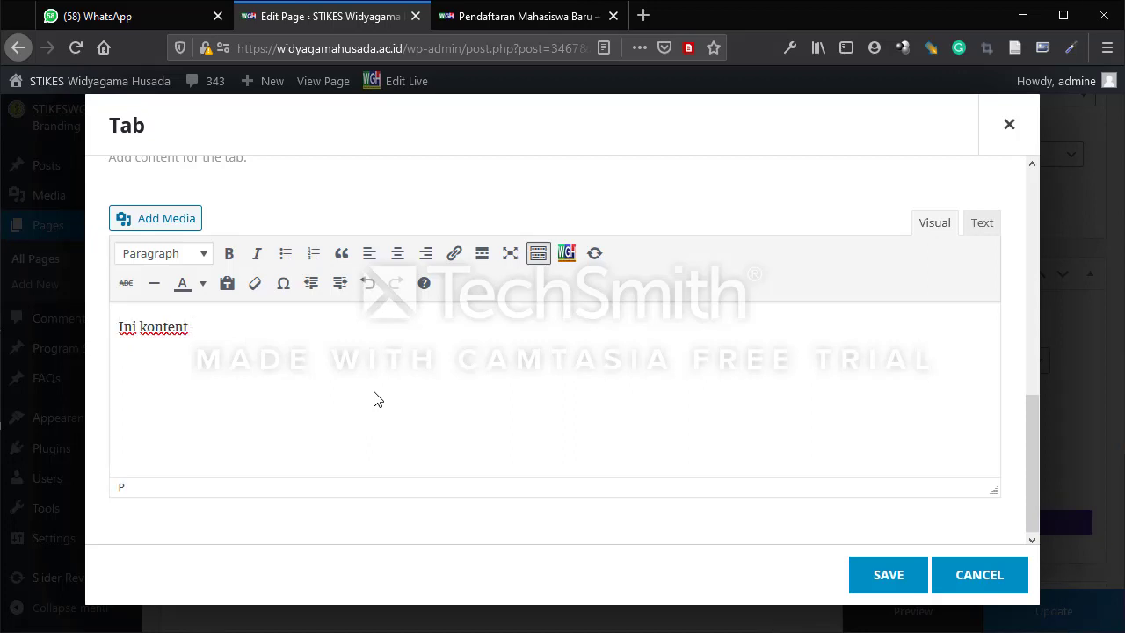
text(biaya pendi)
key(BackSpace)
text(didikan)
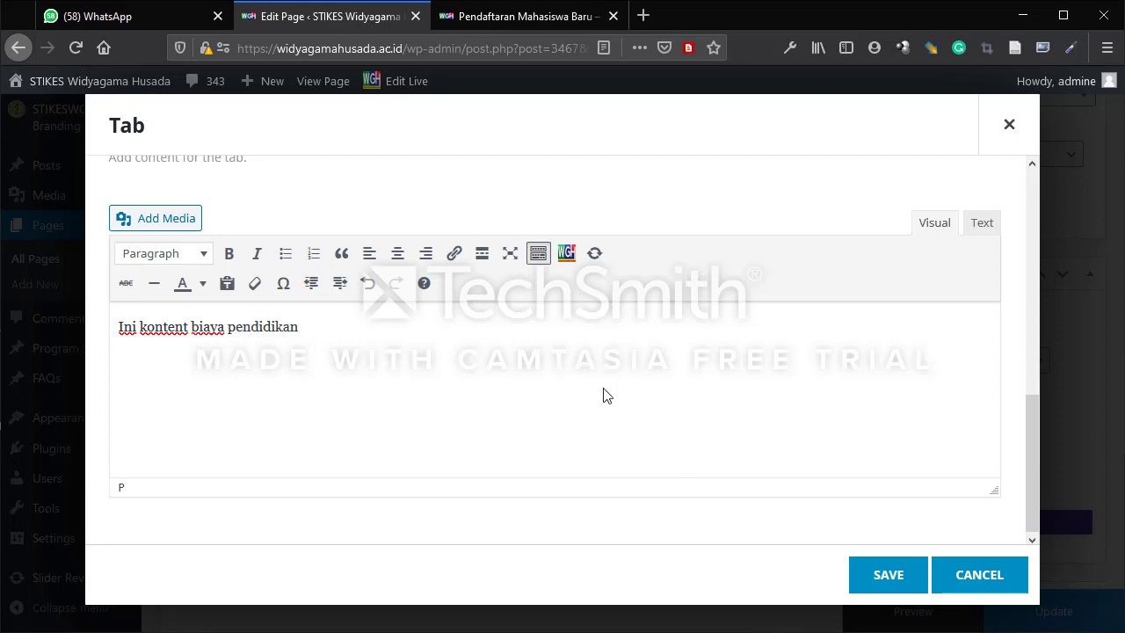
click(883, 584)
- Add a sixth tab item and set its title to "Frequently Question & Answer (FAQ)"
scroll(268, 392, down, 2)
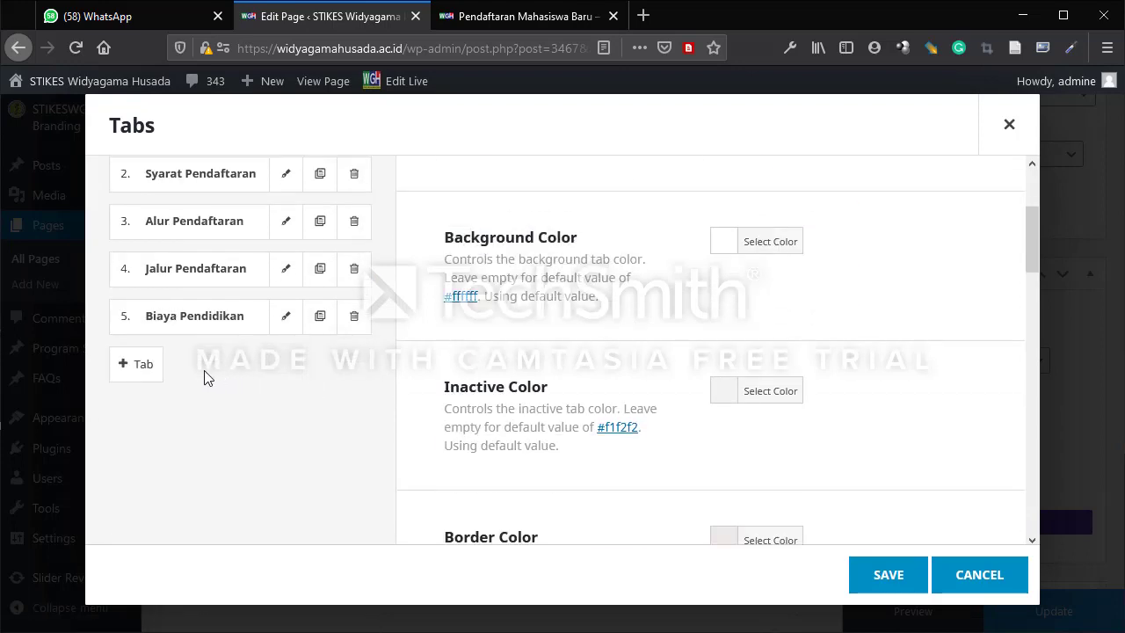
scroll(223, 396, up, 1)
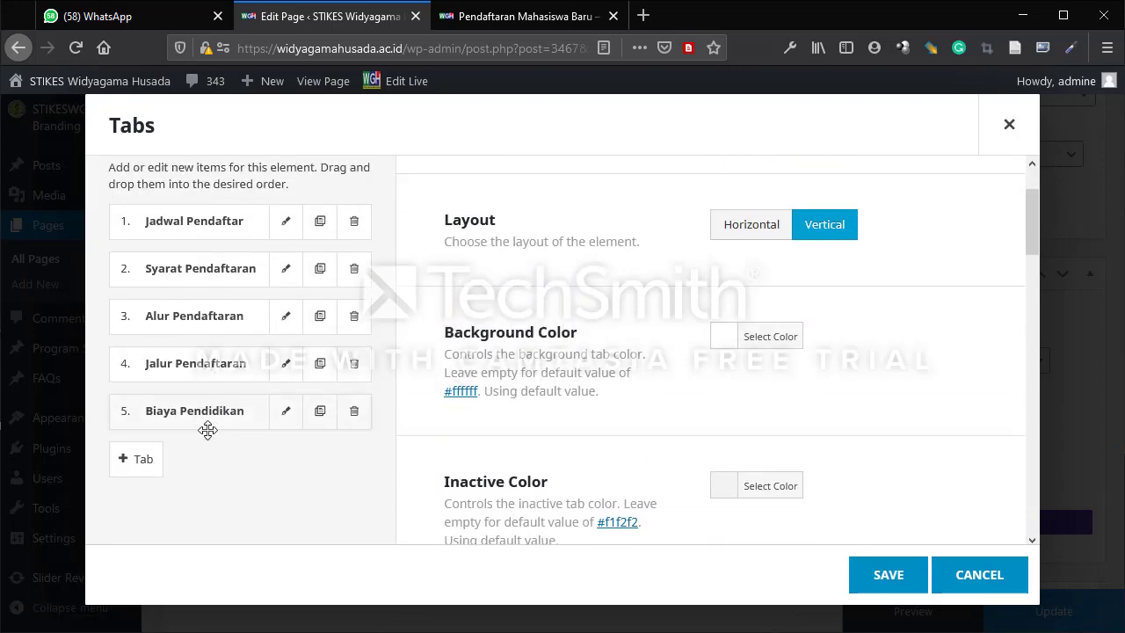
click(136, 464)
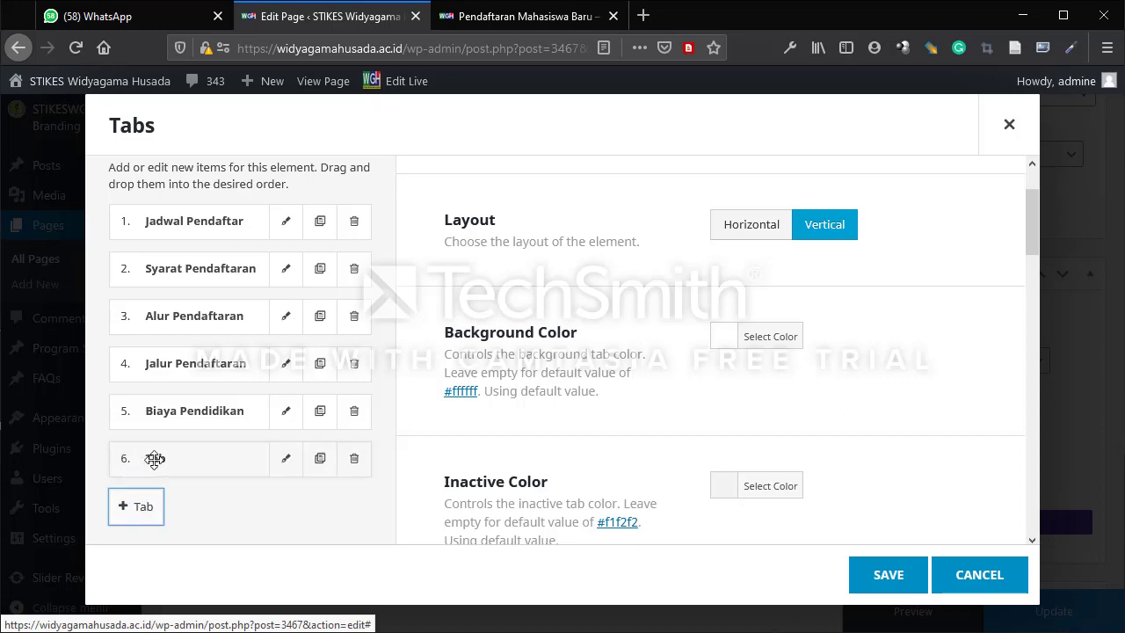
click(289, 462)
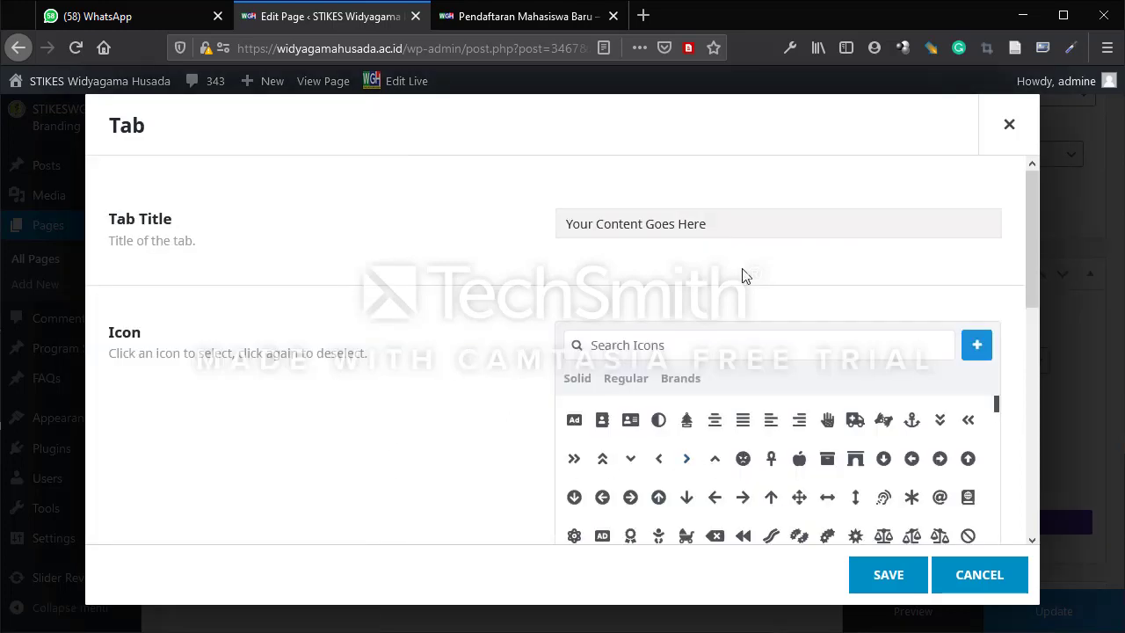
click(814, 213)
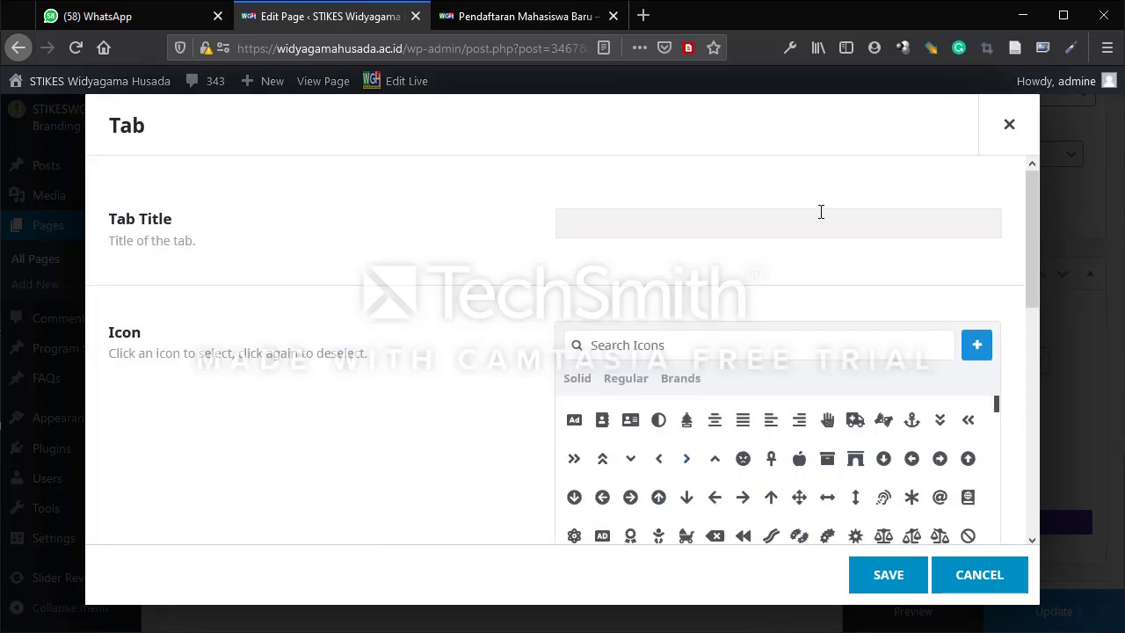
text(Pertanyaan)
key(ctrl+a)
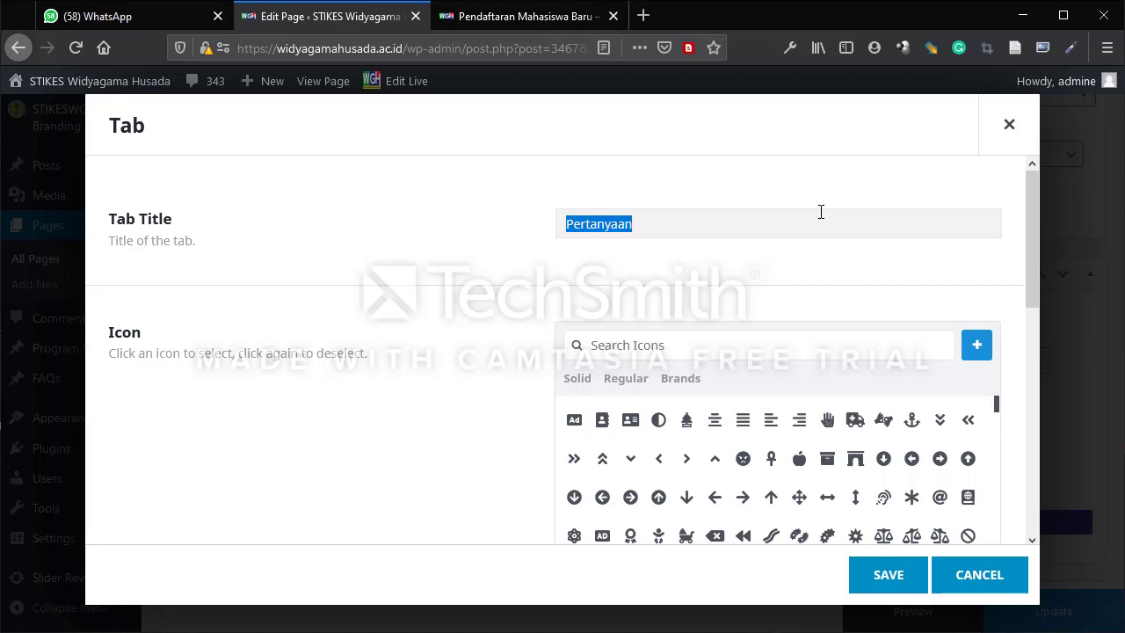
text(Fre)
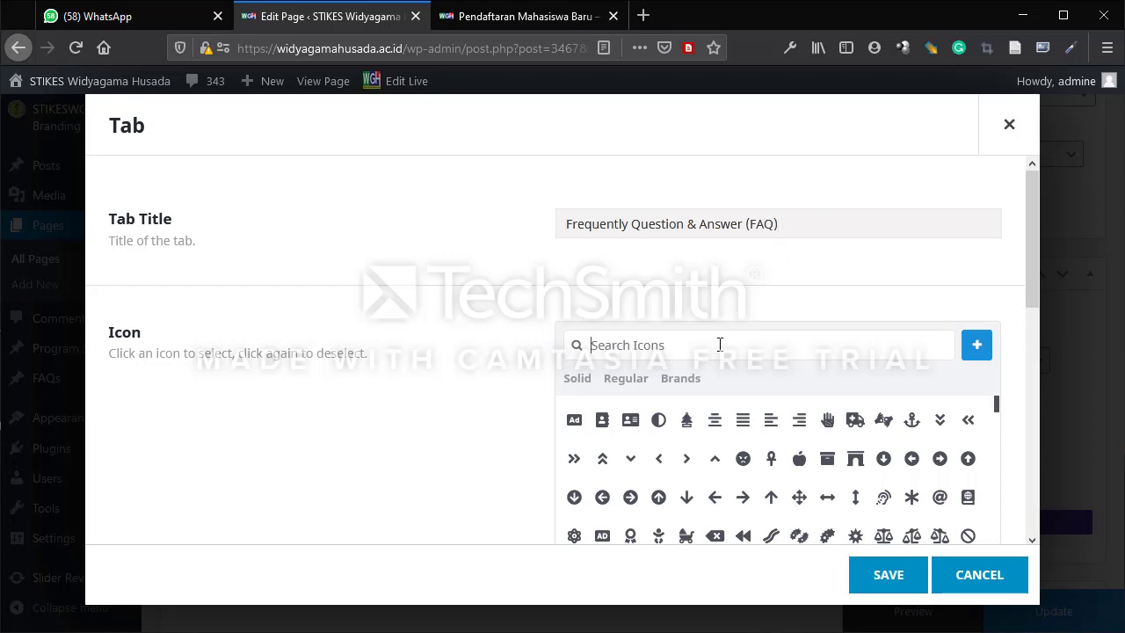
- Search the icons for "quest" and assign the circled question mark icon to the sixth tab
text(ques)
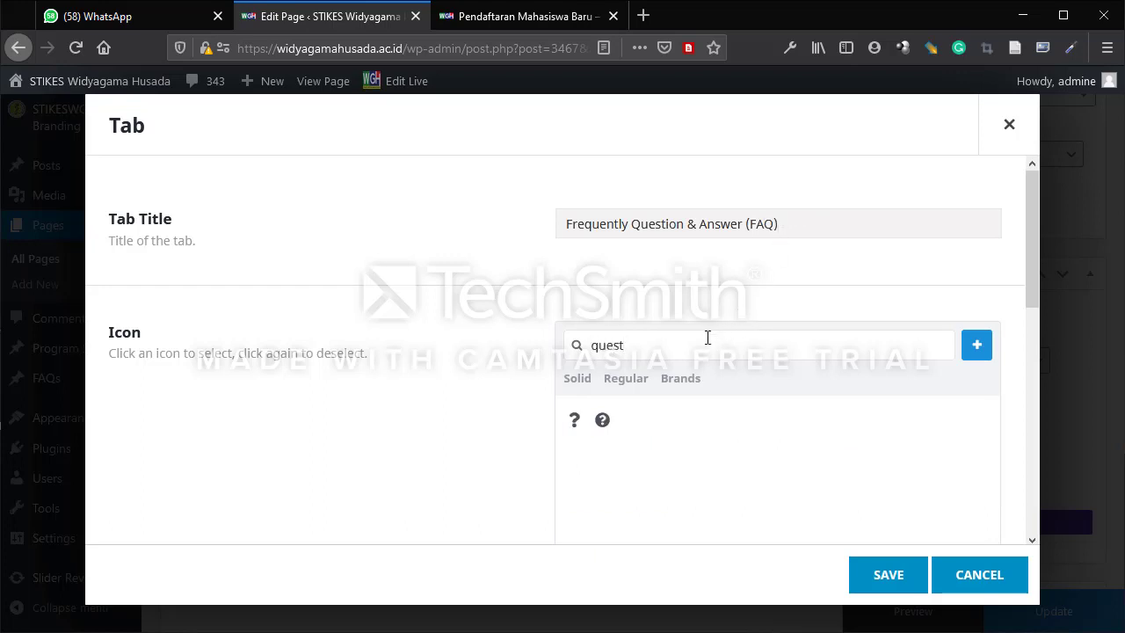
text(t)
click(602, 420)
- Replace the sixth tab's placeholder content with "Konten FAQ" and save the tab item
scroll(809, 517, down, 5)
click(496, 510)
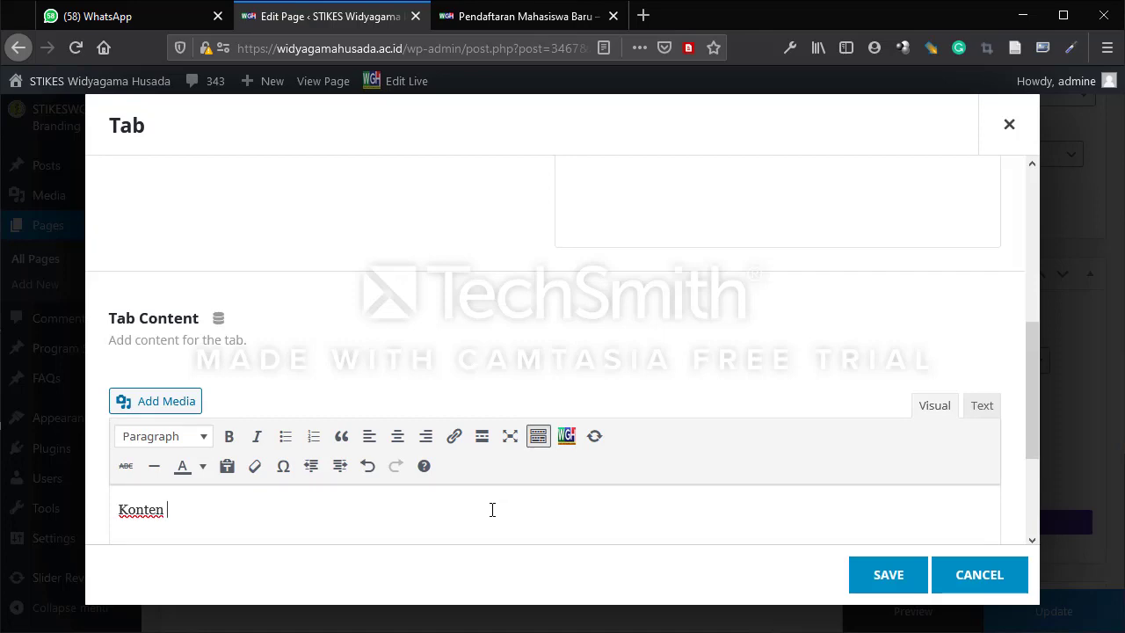
scroll(540, 488, down, 3)
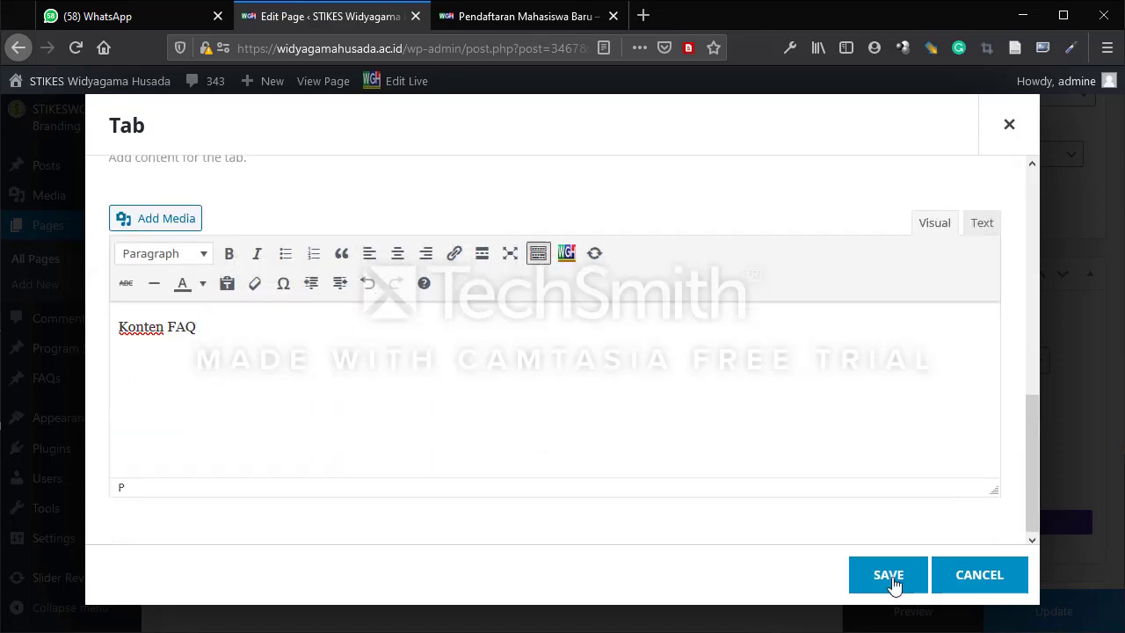
click(890, 581)
- Review the tab item list and the Tabs element's general settings, from design and colors to CSS class and ID
scroll(907, 513, down, 3)
scroll(907, 513, down, 3)
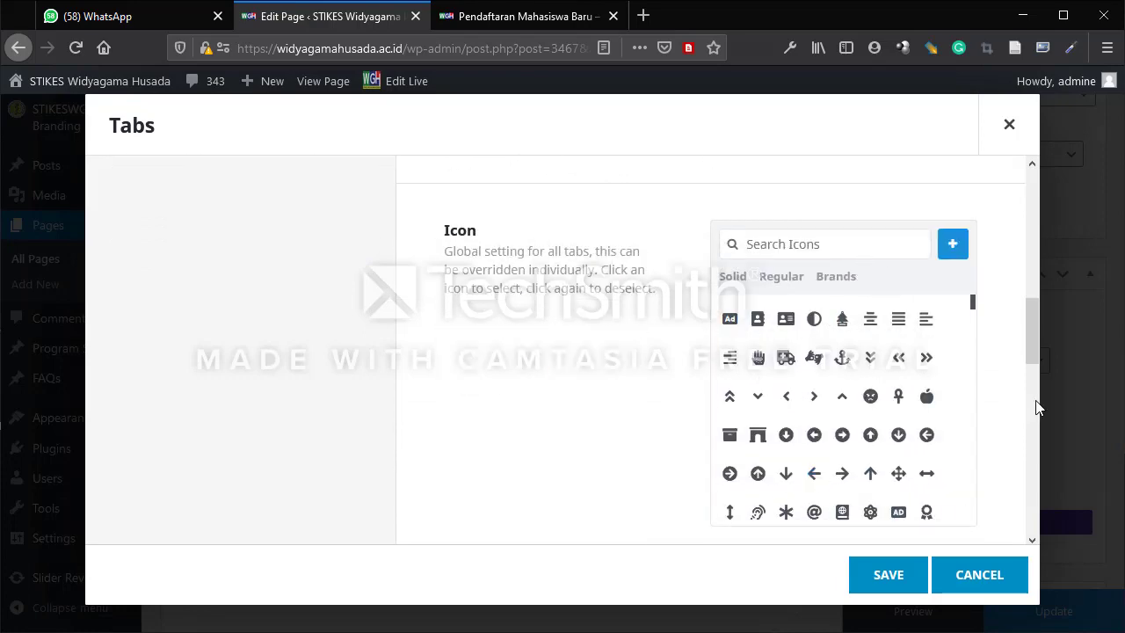
scroll(879, 467, down, 5)
scroll(876, 464, down, 3)
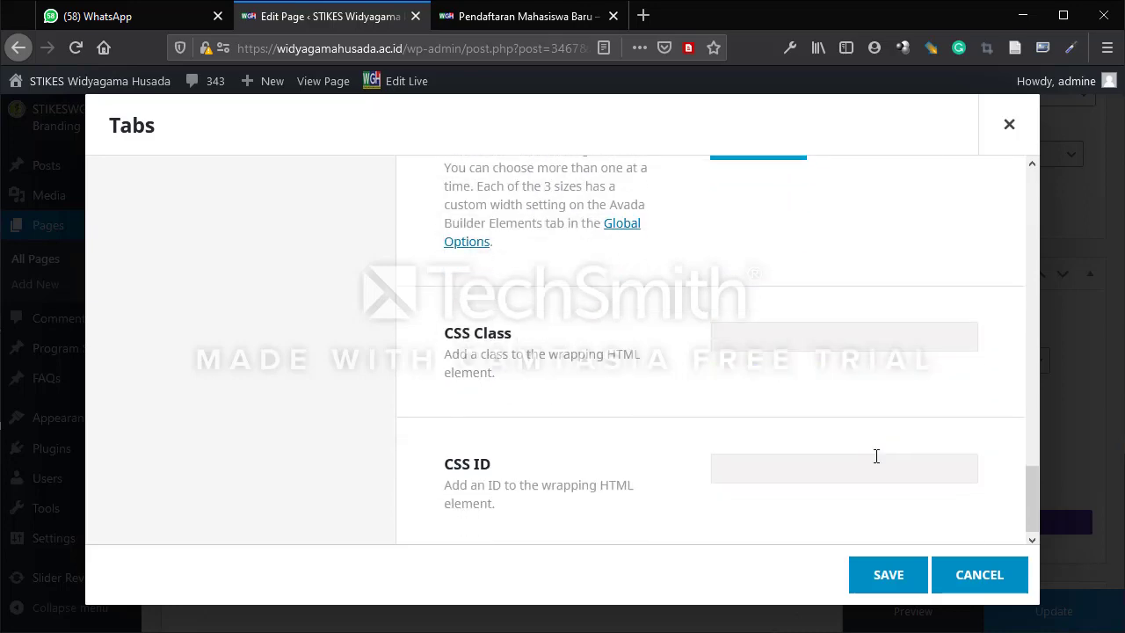
scroll(879, 457, up, 6)
scroll(879, 458, up, 10)
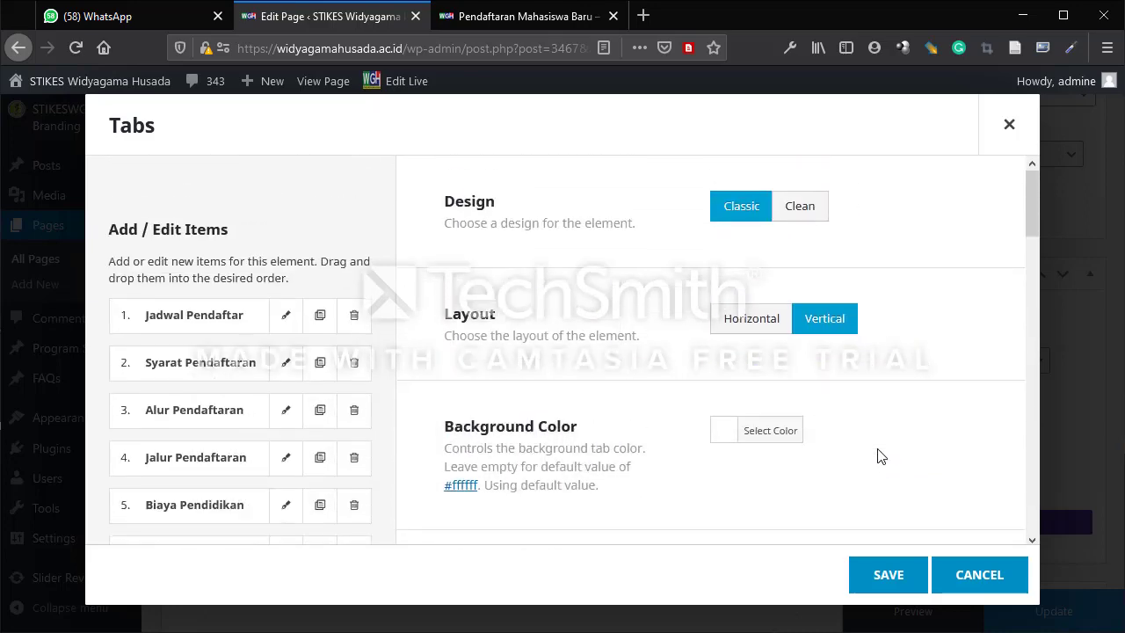
scroll(882, 452, down, 2)
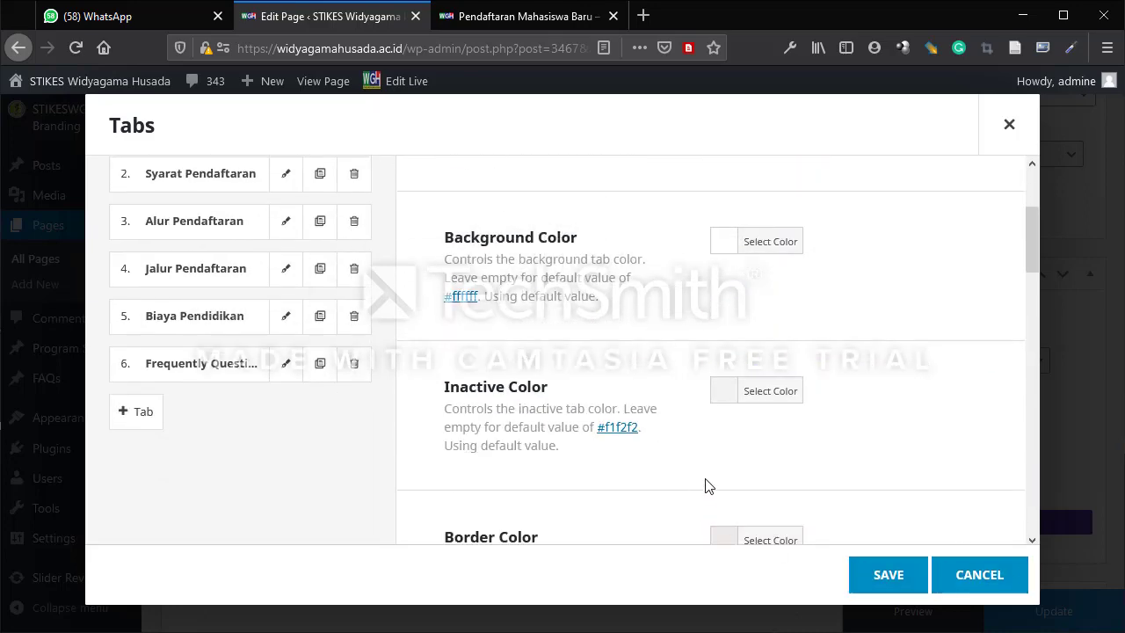
scroll(804, 465, up, 2)
scroll(803, 468, down, 9)
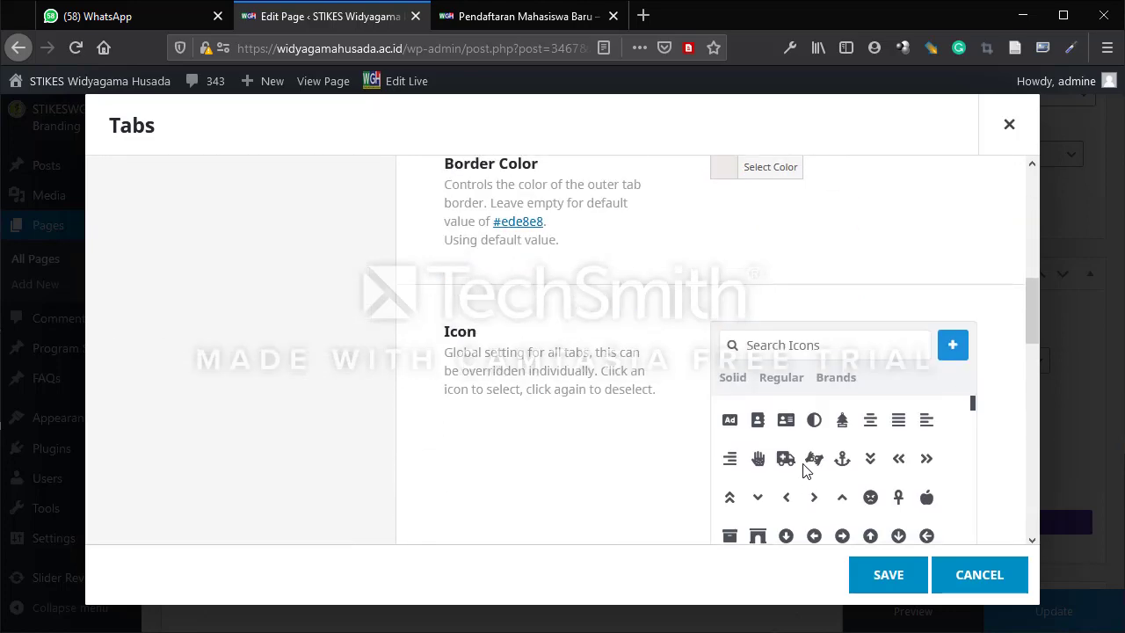
scroll(786, 485, down, 1)
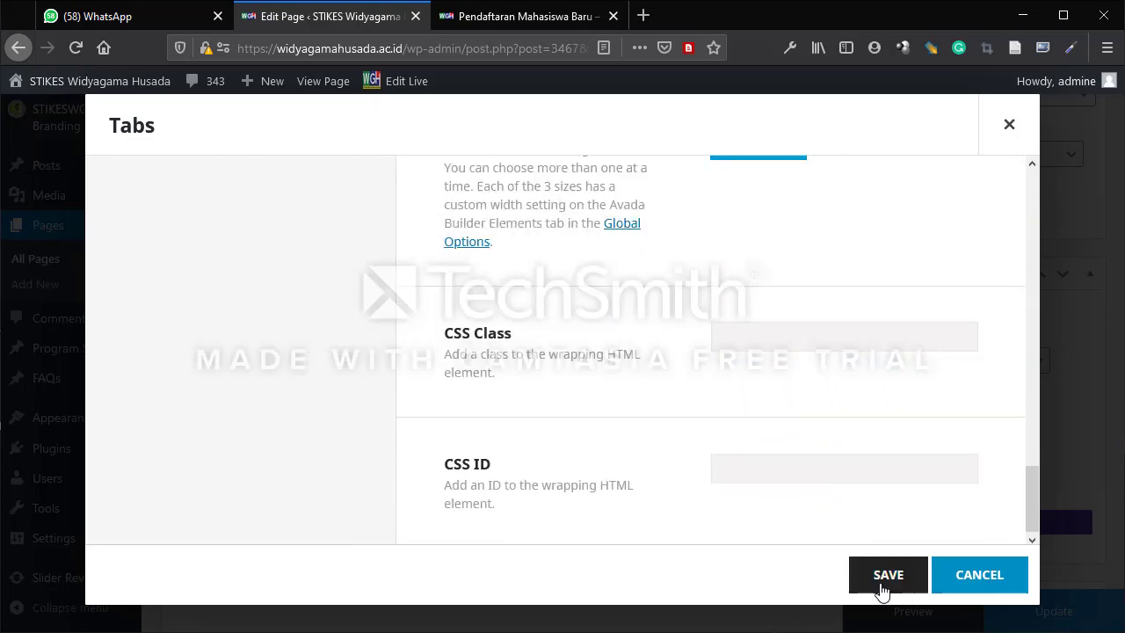
- Save the Tabs element's settings and update the Pendaftaran Mahasiswa Baru page
click(886, 585)
click(1034, 615)
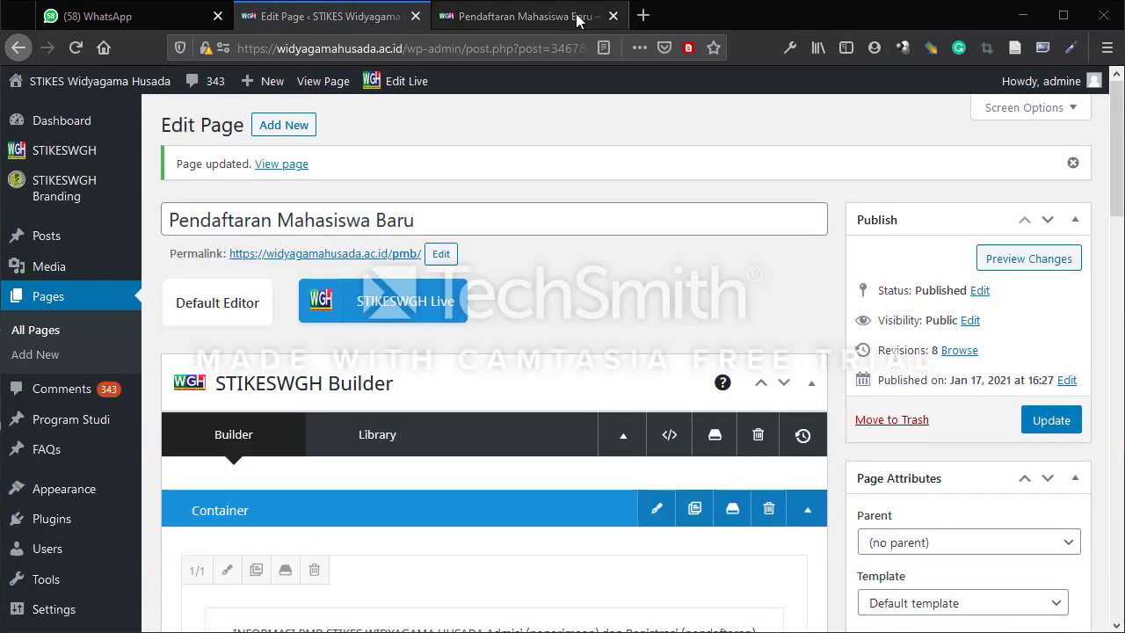
- Reload the published PMB page and check the vertical tabs and their content, including the FAQ tab
click(577, 19)
key(F5)
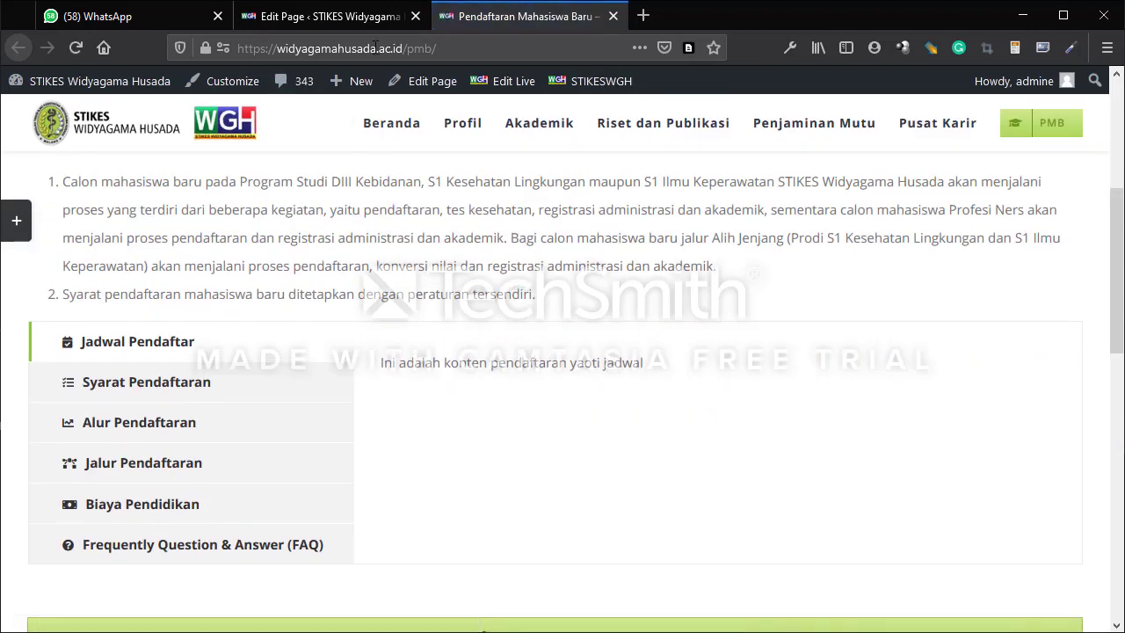
scroll(556, 420, down, 3)
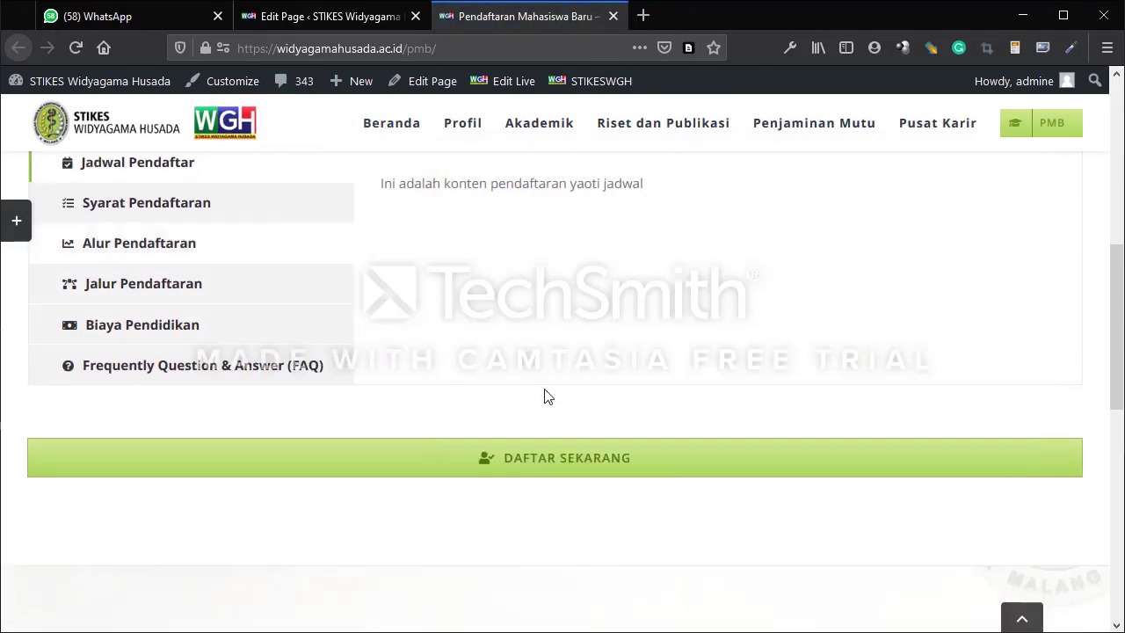
scroll(547, 394, up, 3)
scroll(686, 407, up, 1)
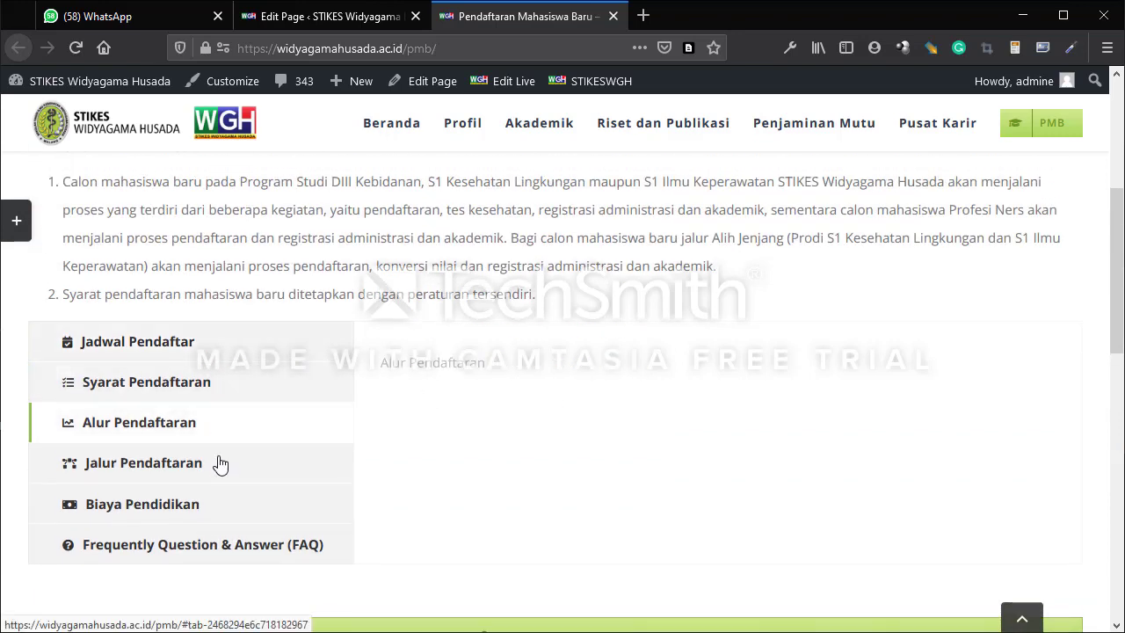
mouse_move(284, 548)
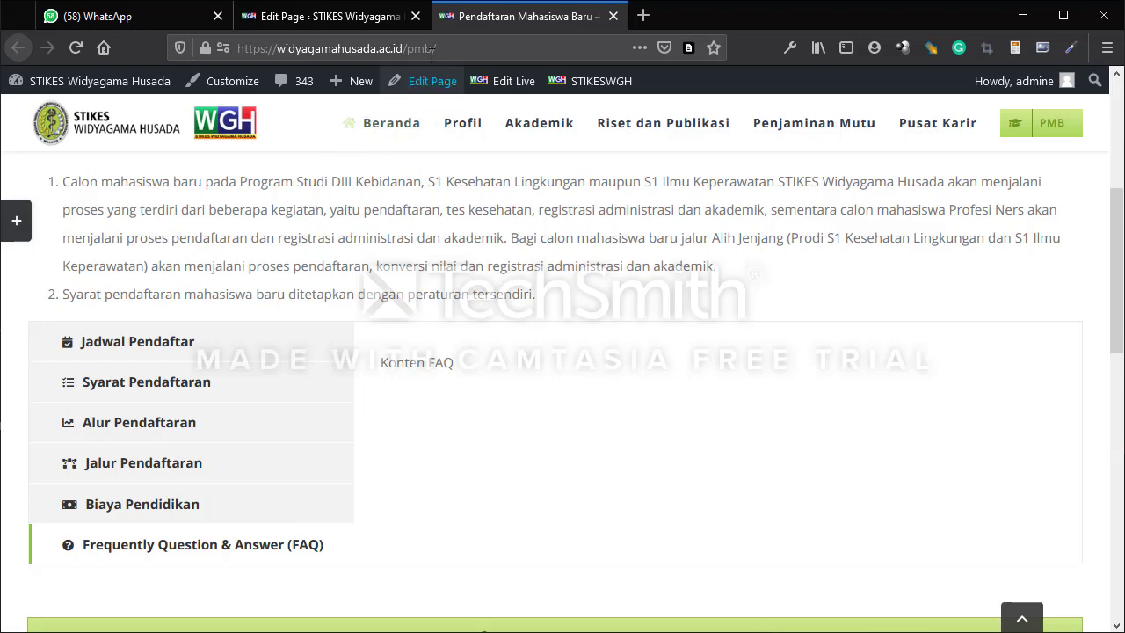
- Return to the Pendaftaran Mahasiswa Baru page editor and open the Tabs element's settings at its tab item list
click(379, 23)
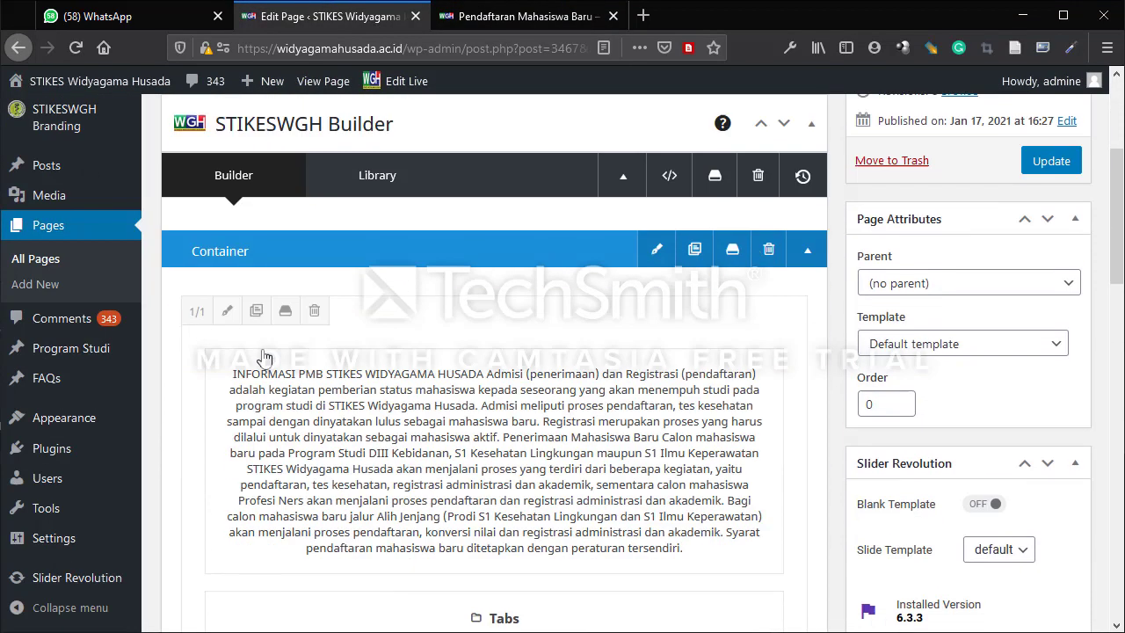
scroll(269, 355, down, 6)
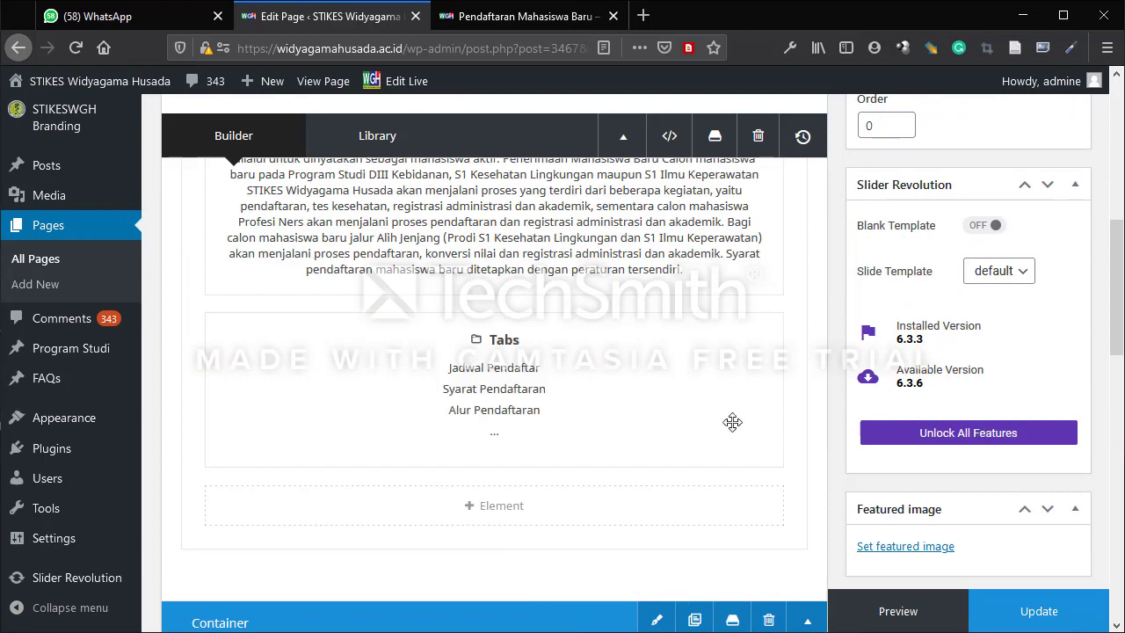
scroll(547, 362, up, 3)
scroll(550, 352, up, 3)
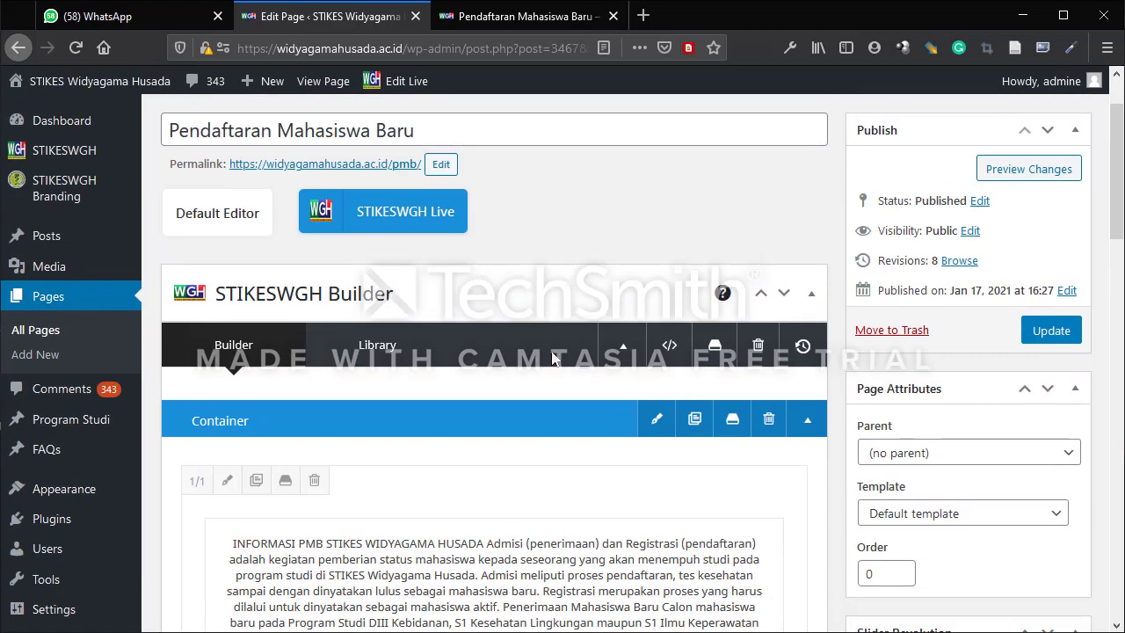
scroll(551, 356, down, 5)
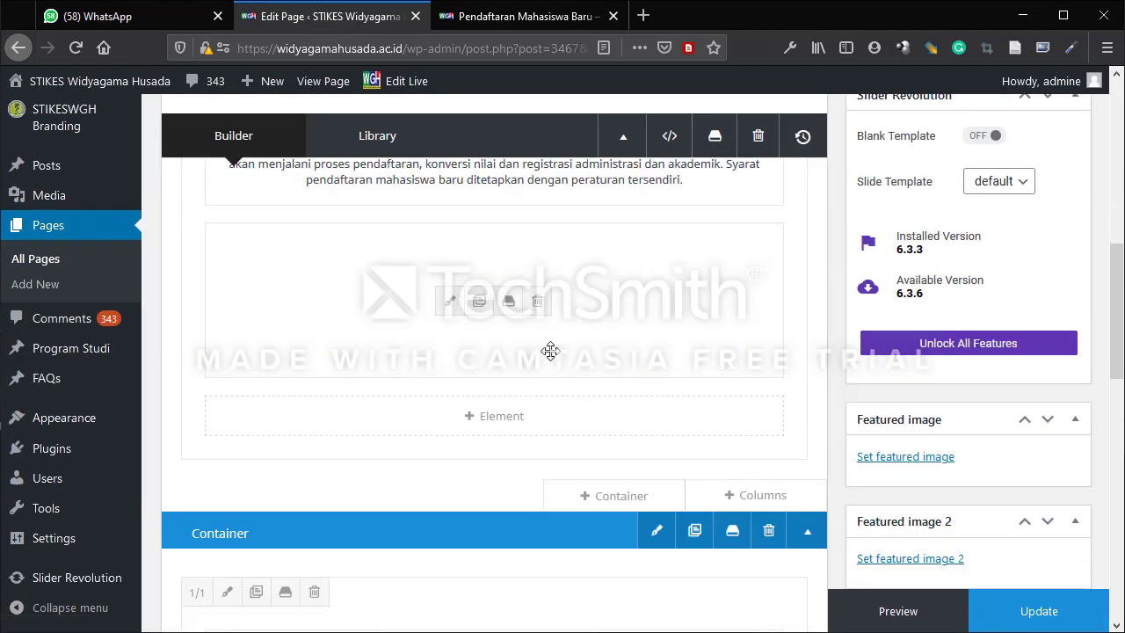
scroll(548, 355, down, 3)
scroll(547, 355, down, 1)
scroll(492, 351, up, 4)
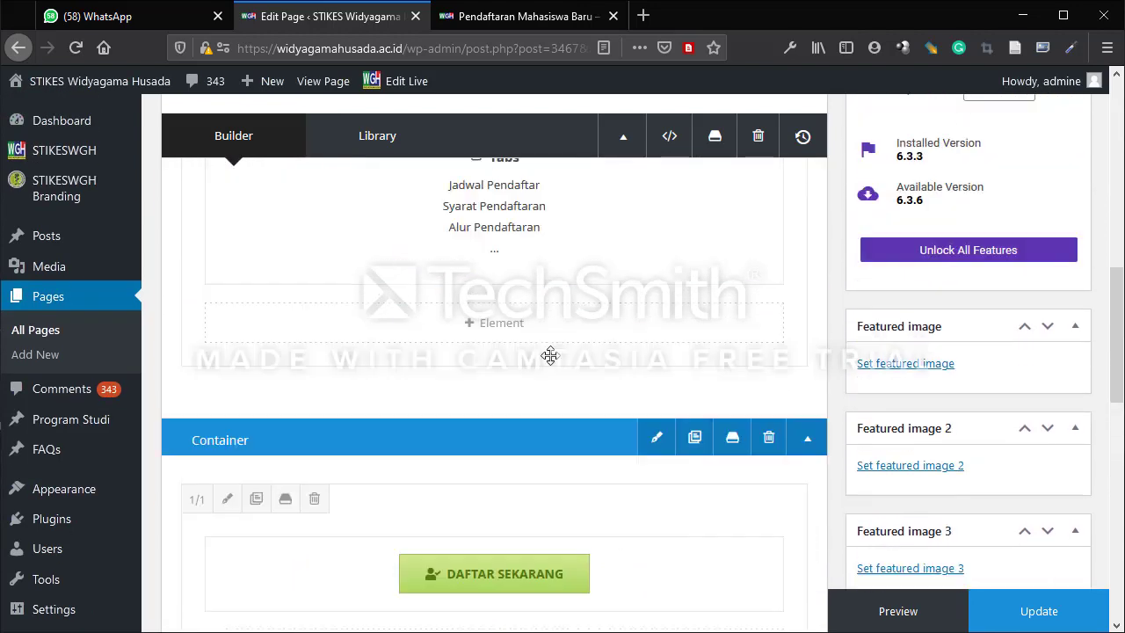
click(450, 300)
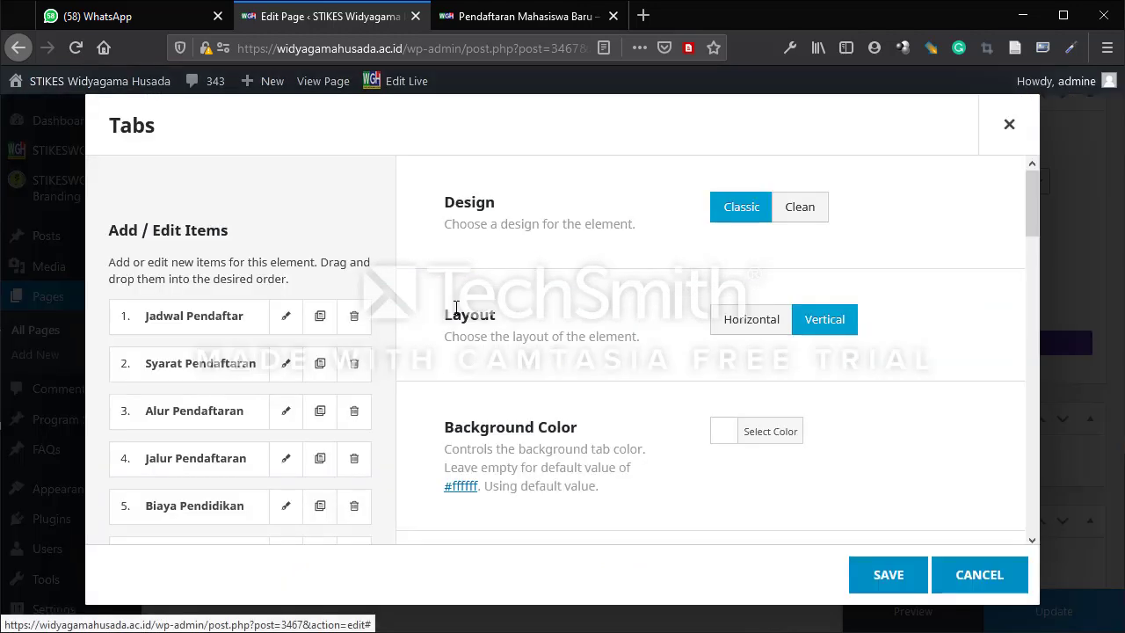
scroll(183, 413, down, 5)
scroll(183, 413, up, 2)
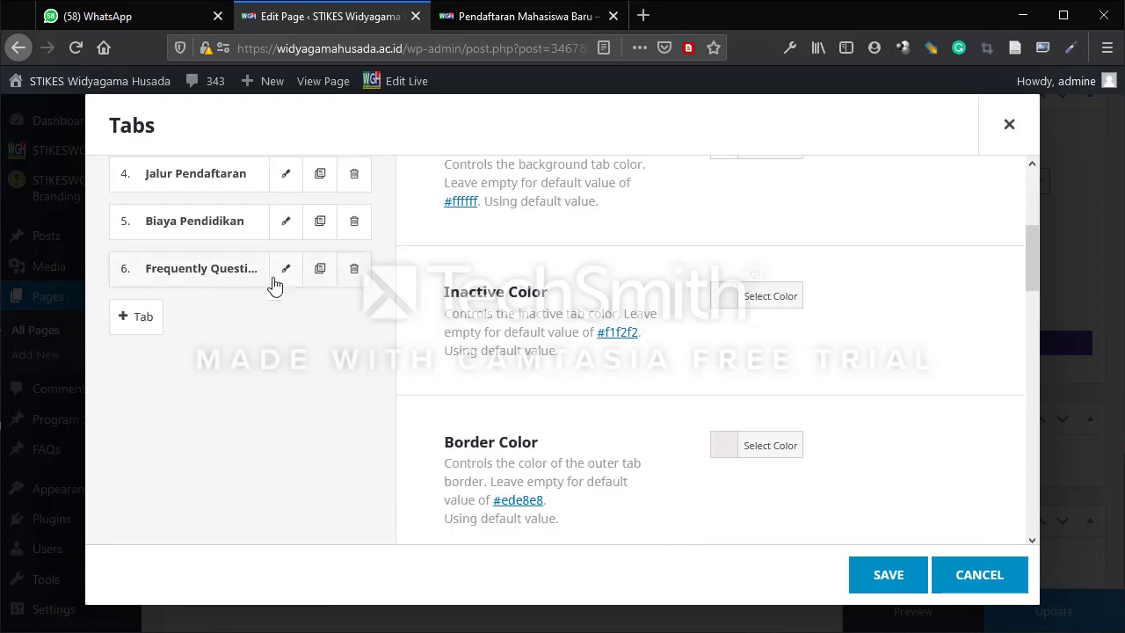
- Rename the sixth tab item to "Question & Answer" and publish the change to the Pendaftaran Mahasiswa Baru page
click(284, 266)
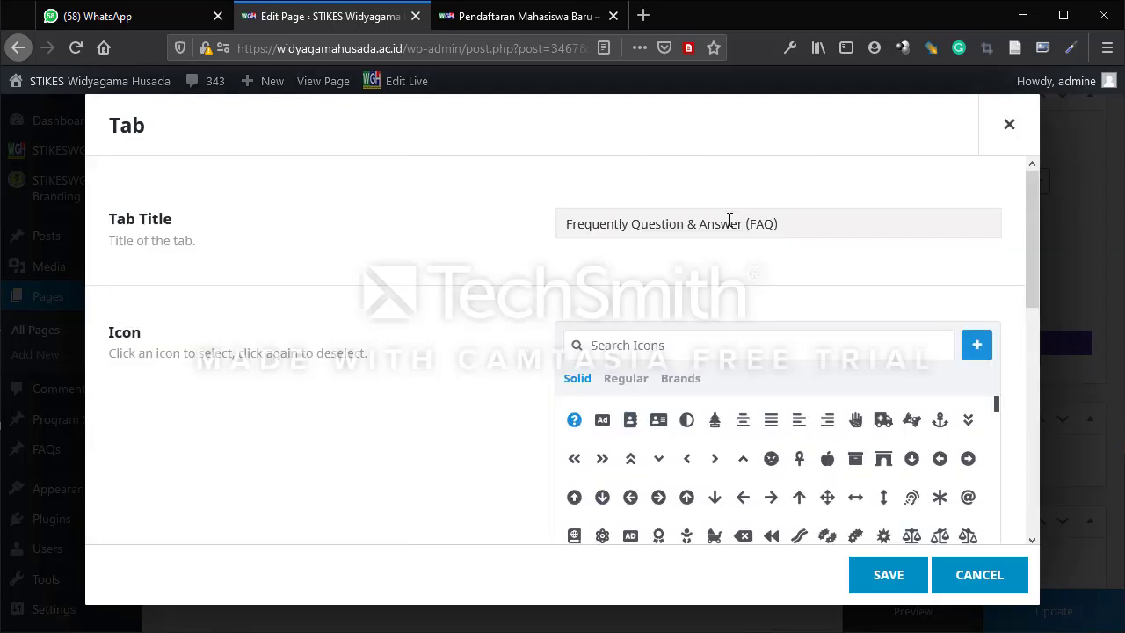
drag(632, 231, 527, 234)
key(BackSpace)
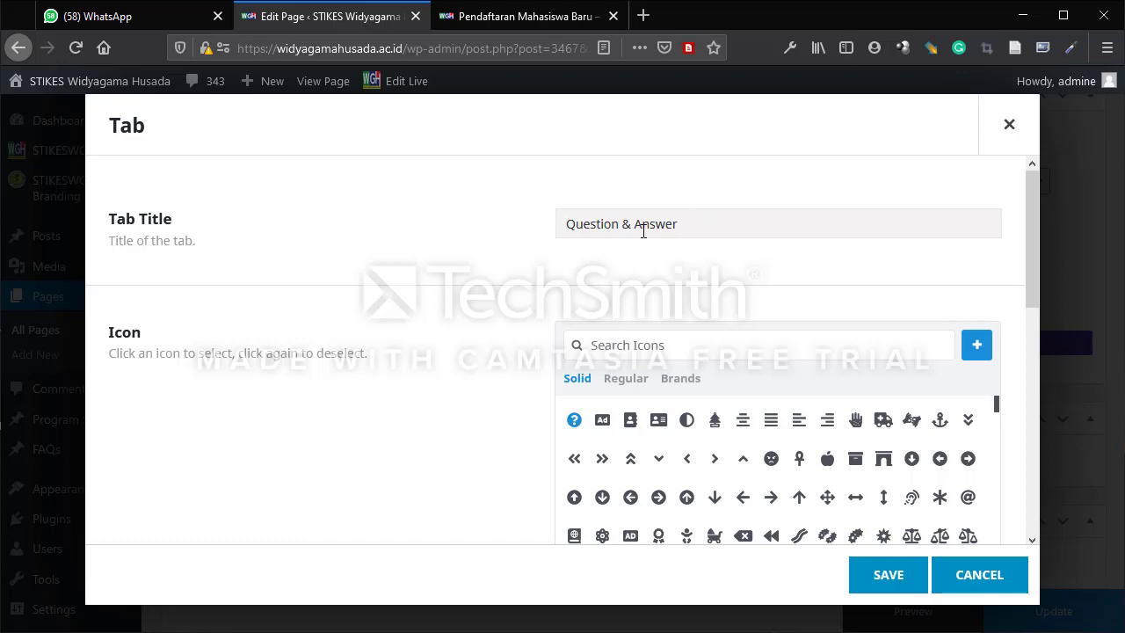
click(914, 587)
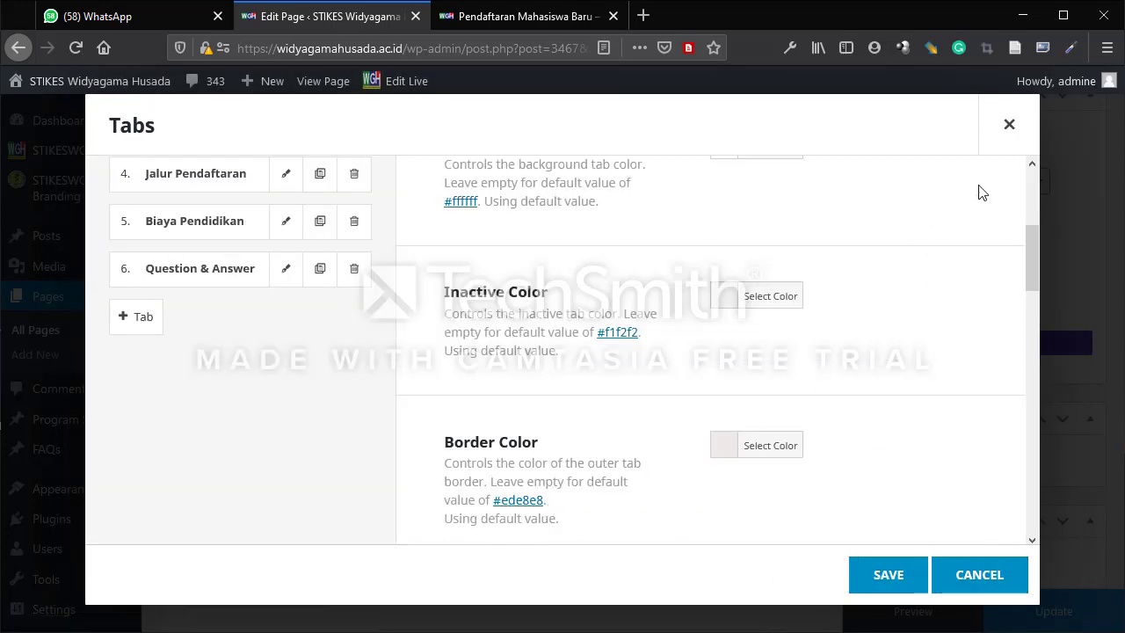
click(889, 573)
click(1029, 610)
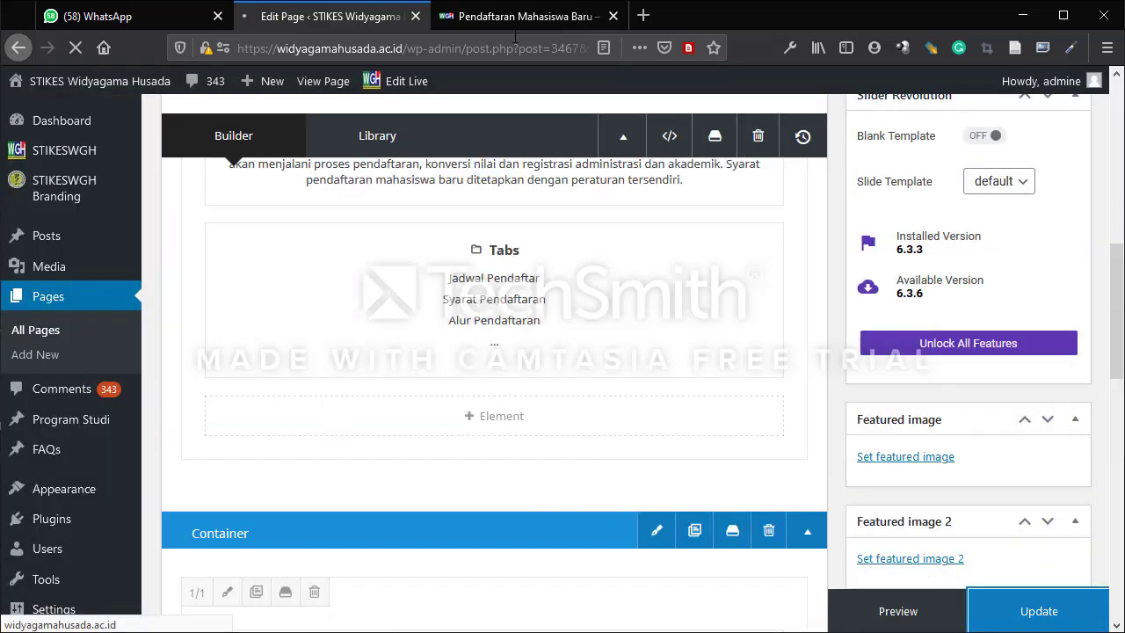
- Reload the published PMB page and check the renamed tab, several tabs' content and the page layout down to the footer
click(521, 15)
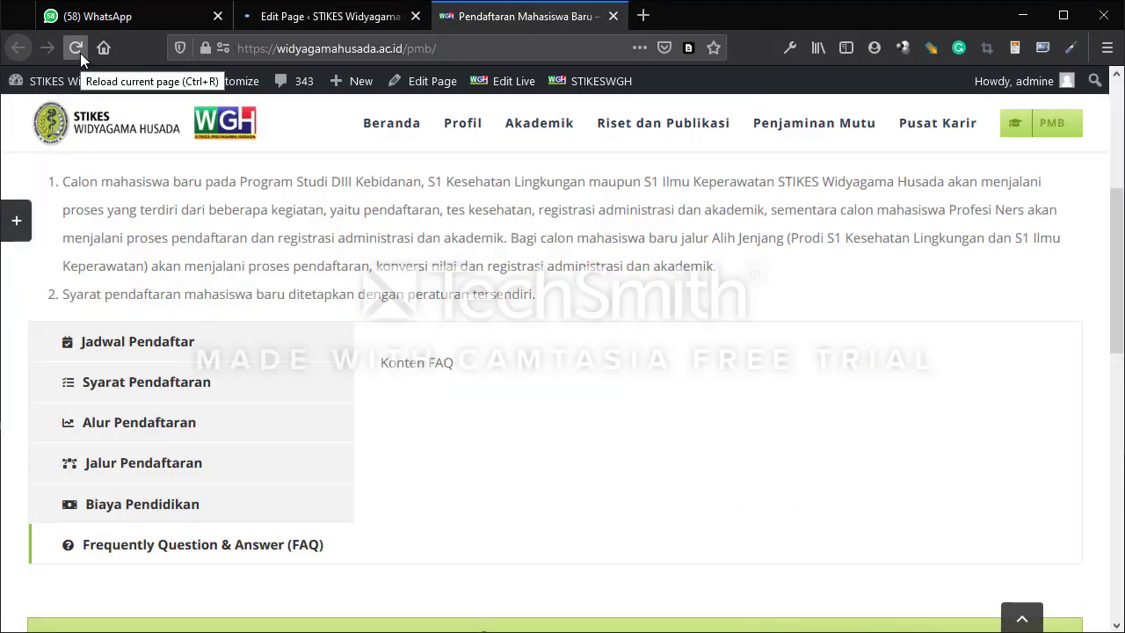
click(77, 49)
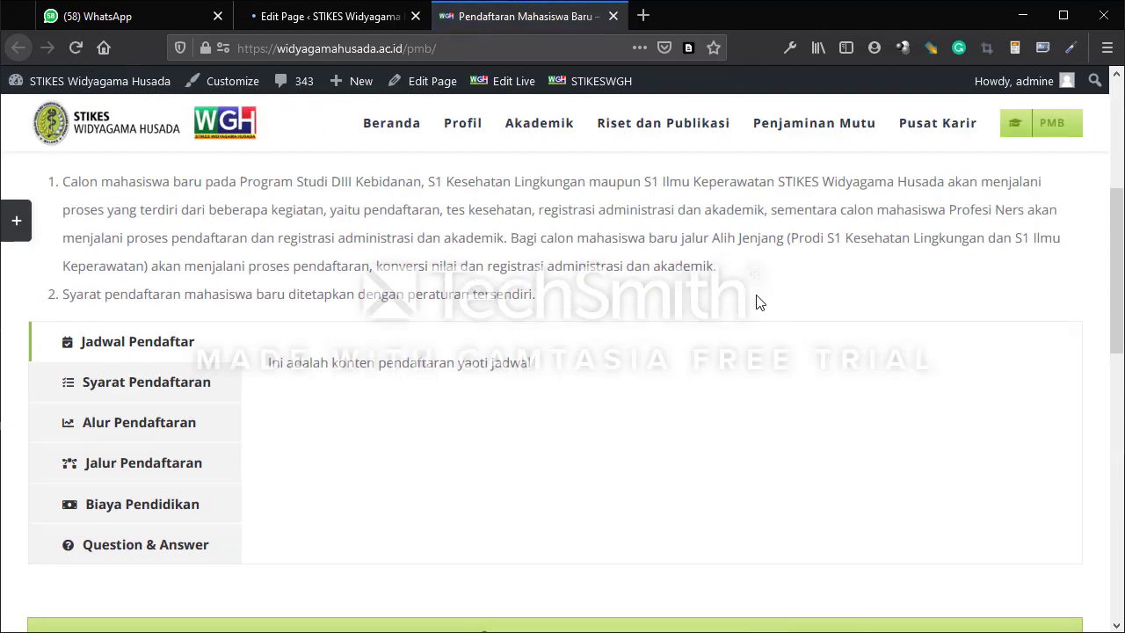
click(132, 391)
scroll(140, 439, down, 1)
click(140, 431)
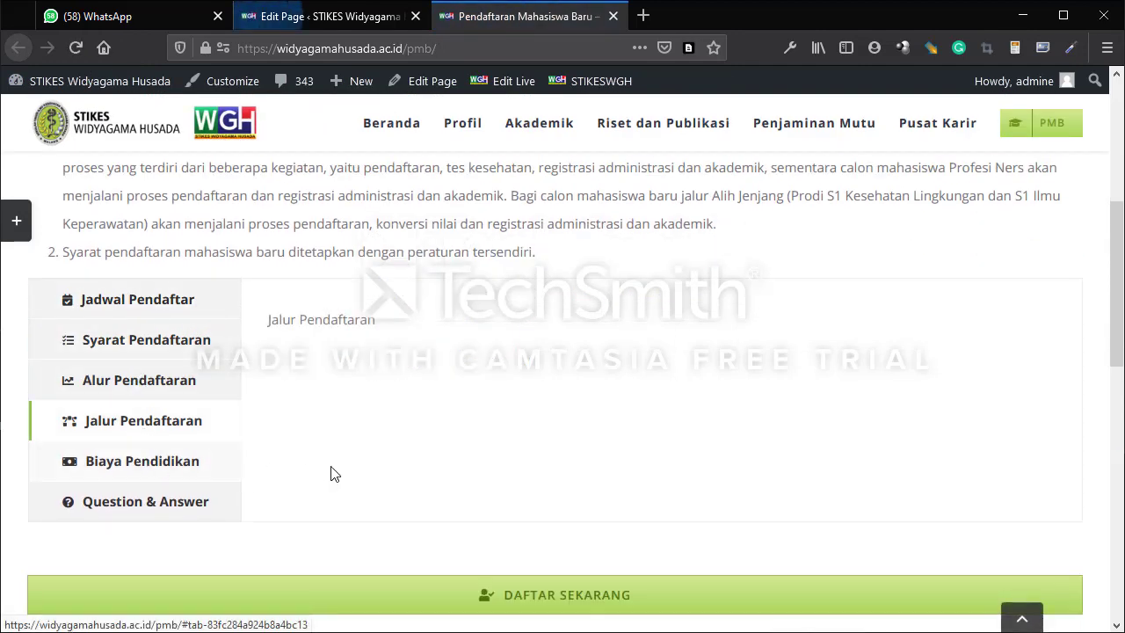
scroll(264, 466, down, 5)
scroll(334, 478, up, 6)
scroll(334, 473, down, 5)
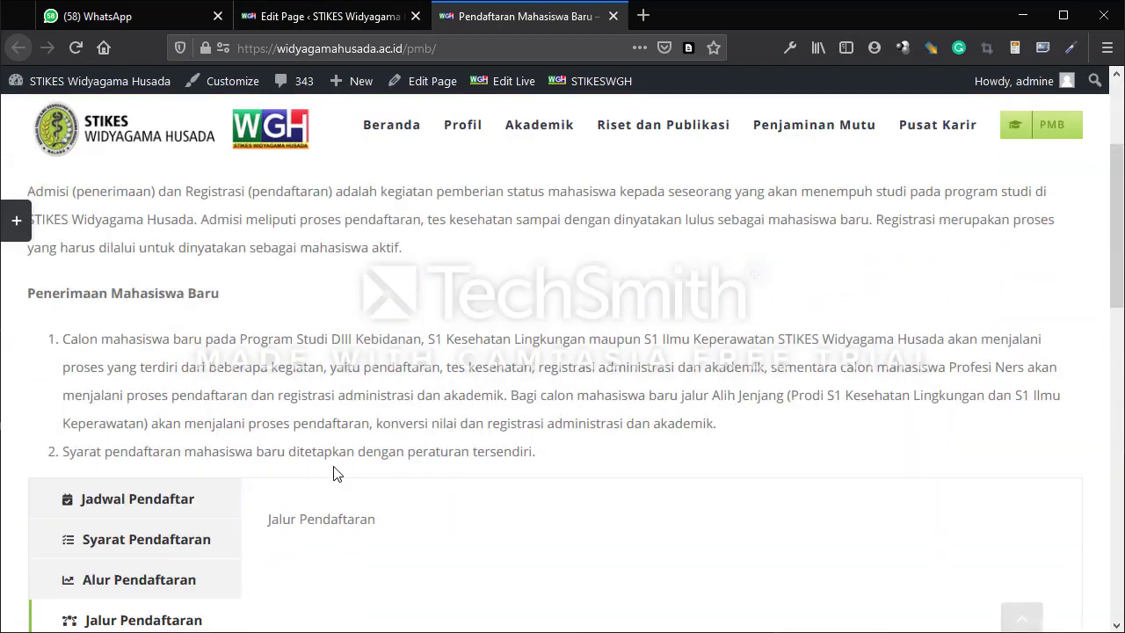
scroll(333, 473, down, 6)
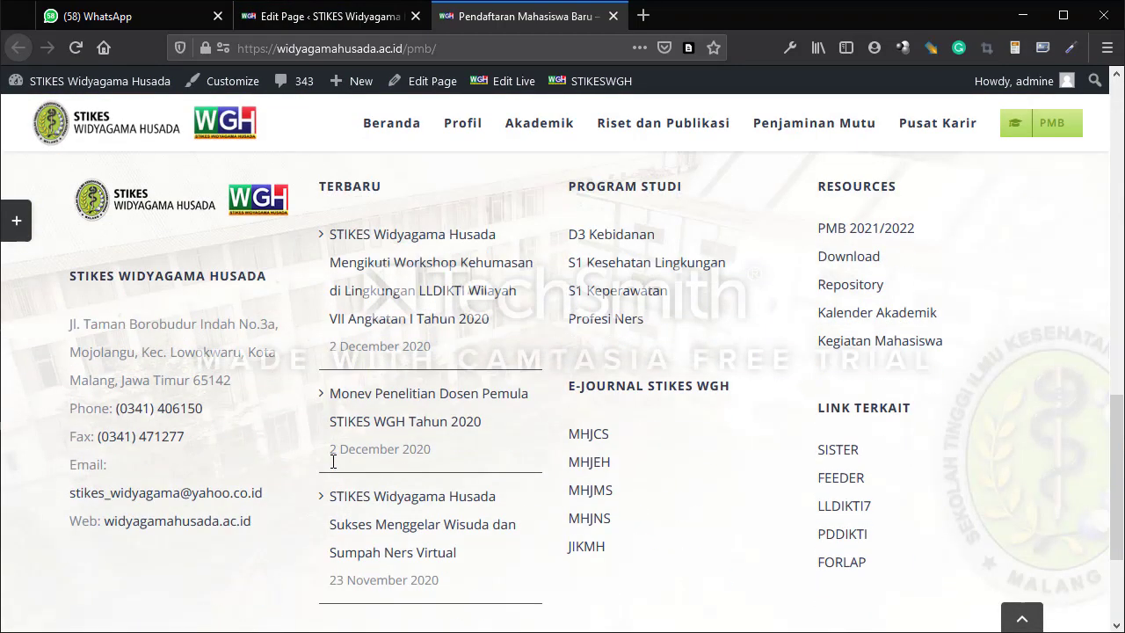
scroll(333, 463, down, 2)
scroll(333, 466, up, 8)
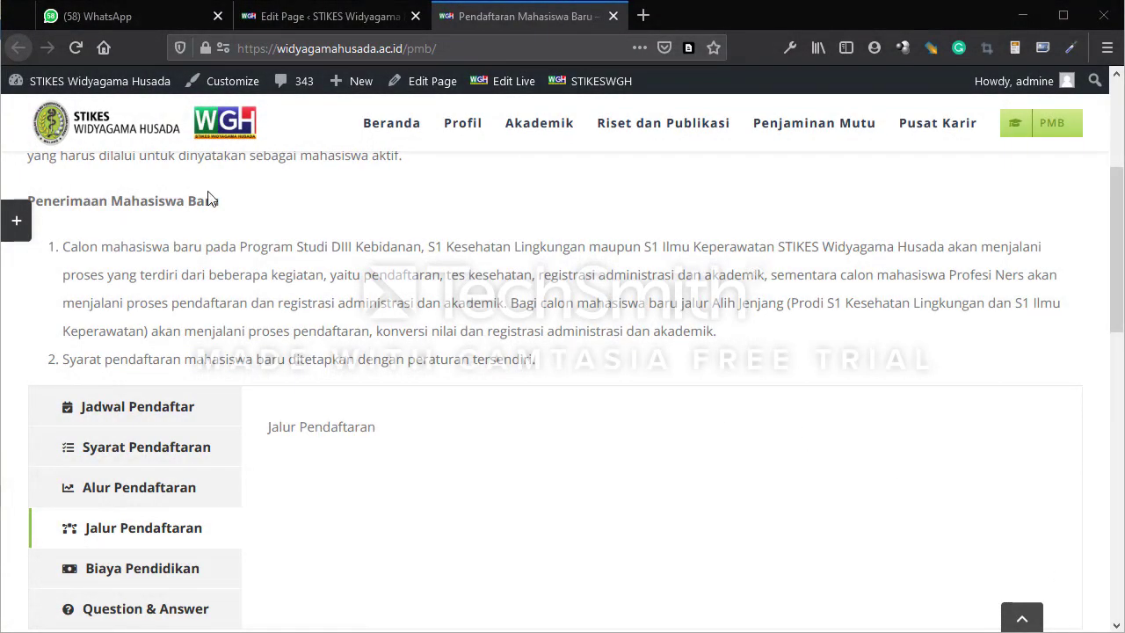
- Leave the PMB page for the site's home page and log out of the WordPress admin account
click(77, 127)
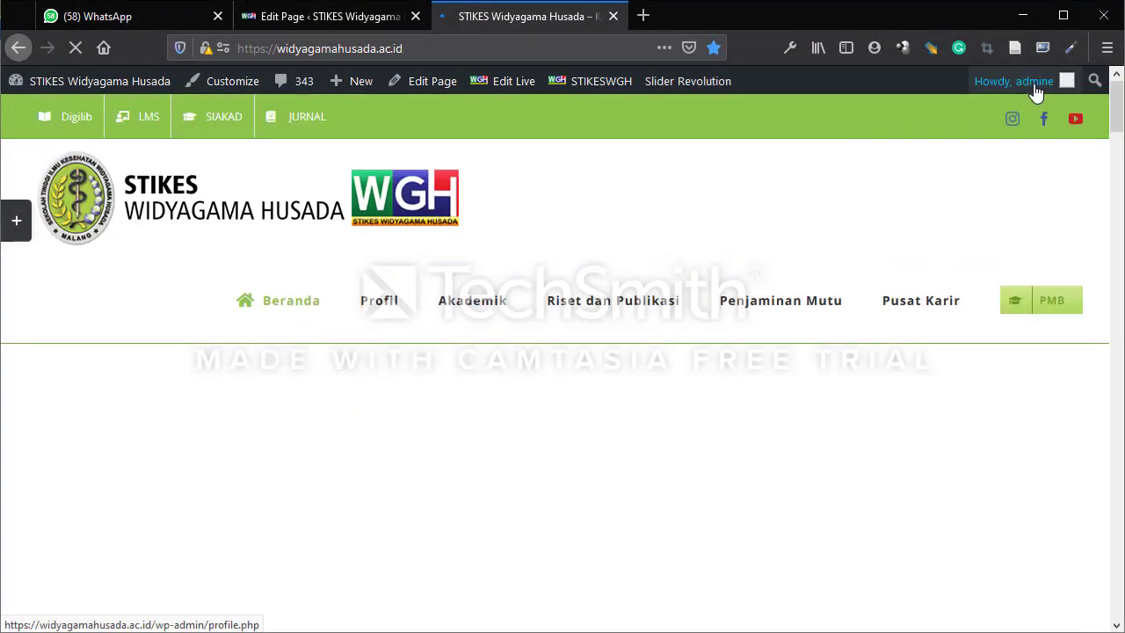
click(1035, 86)
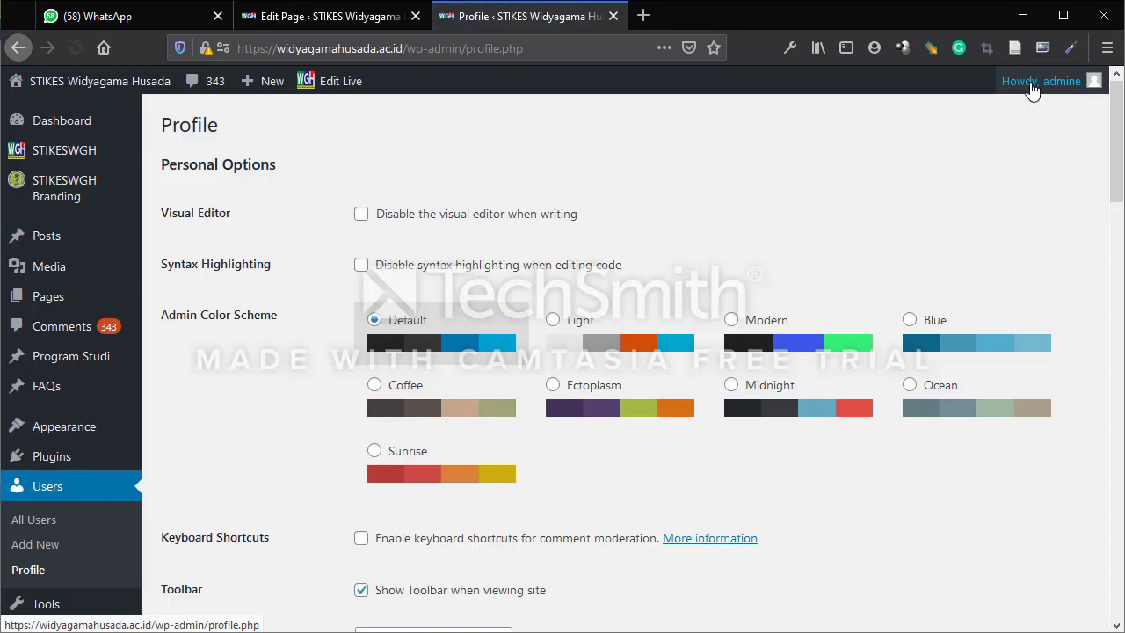
mouse_move(1033, 88)
click(936, 169)
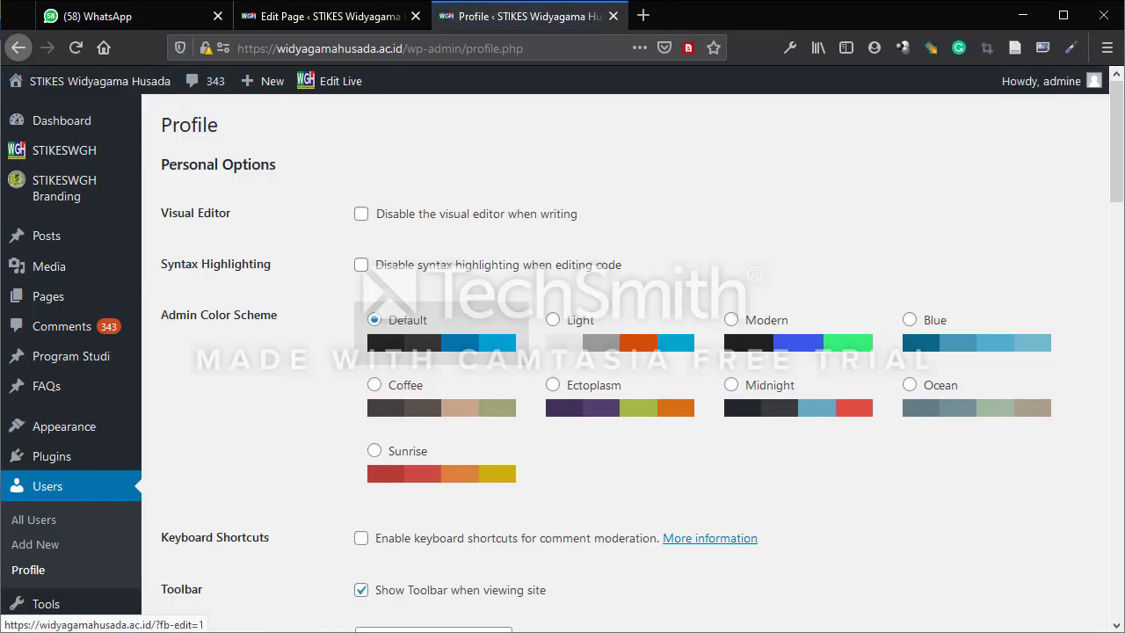
mouse_move(1038, 82)
click(906, 172)
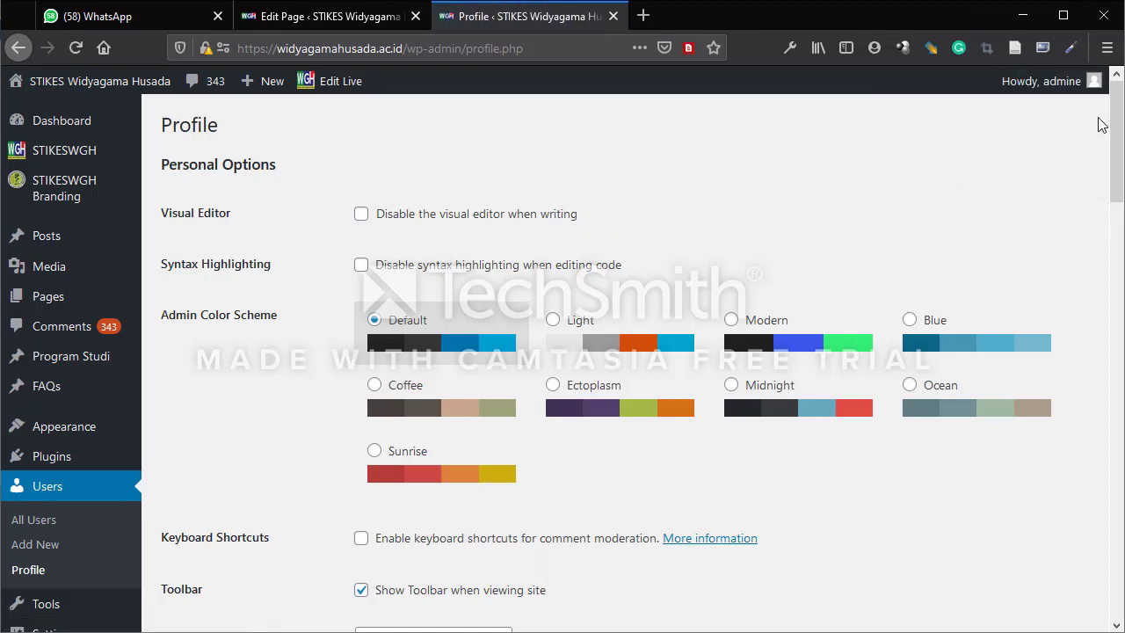
mouse_move(1060, 79)
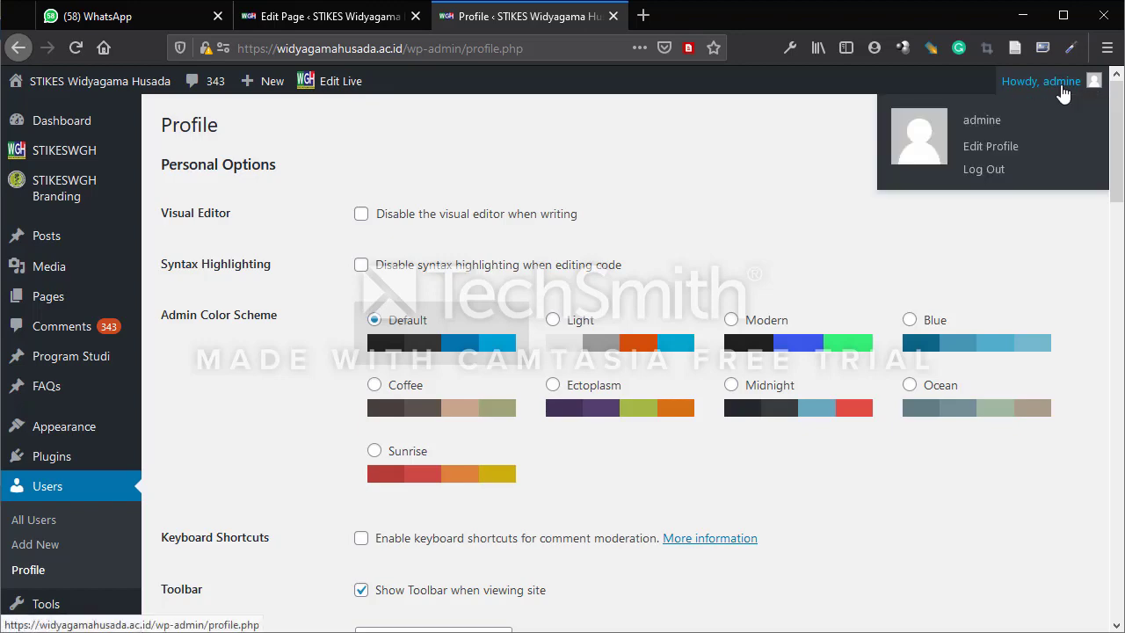
click(991, 174)
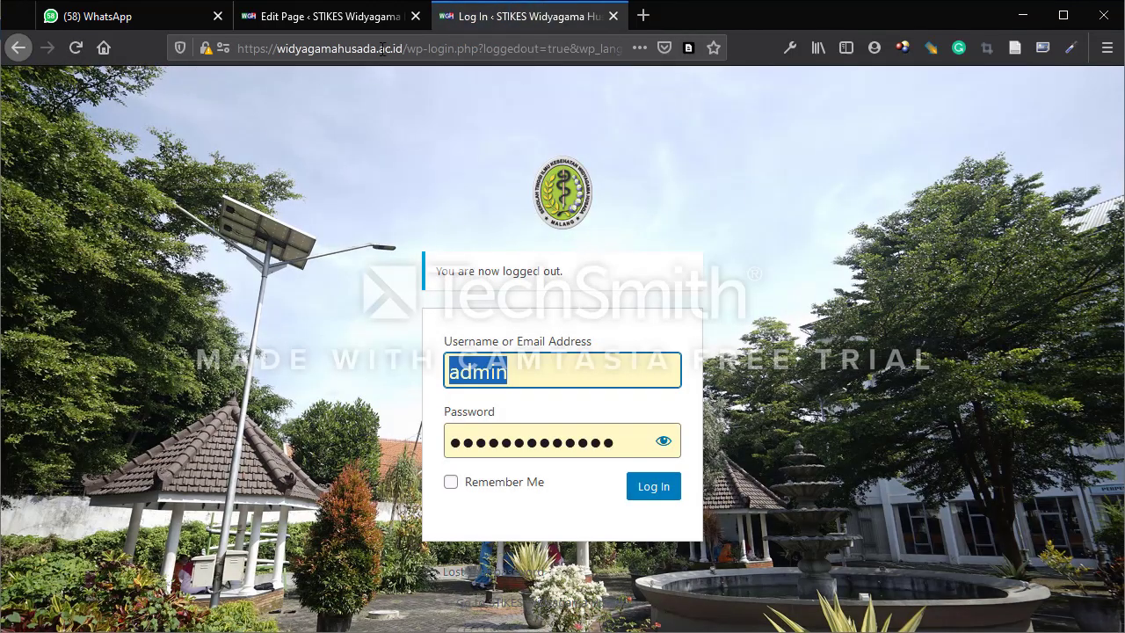
drag(407, 48, 980, 94)
key(BackSpace)
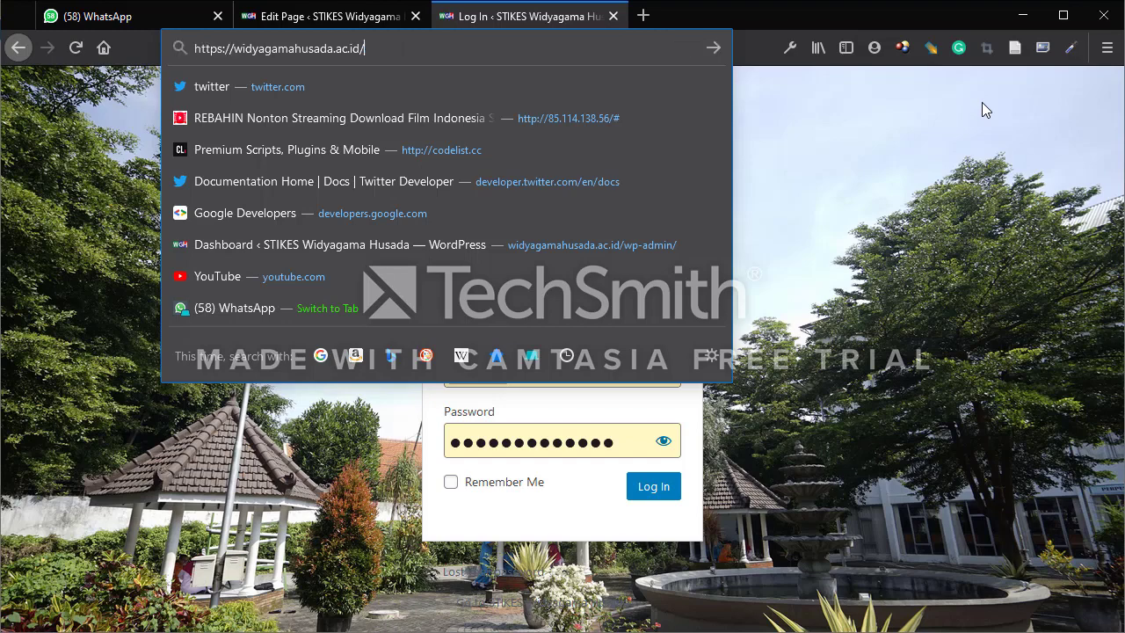
key(Return)
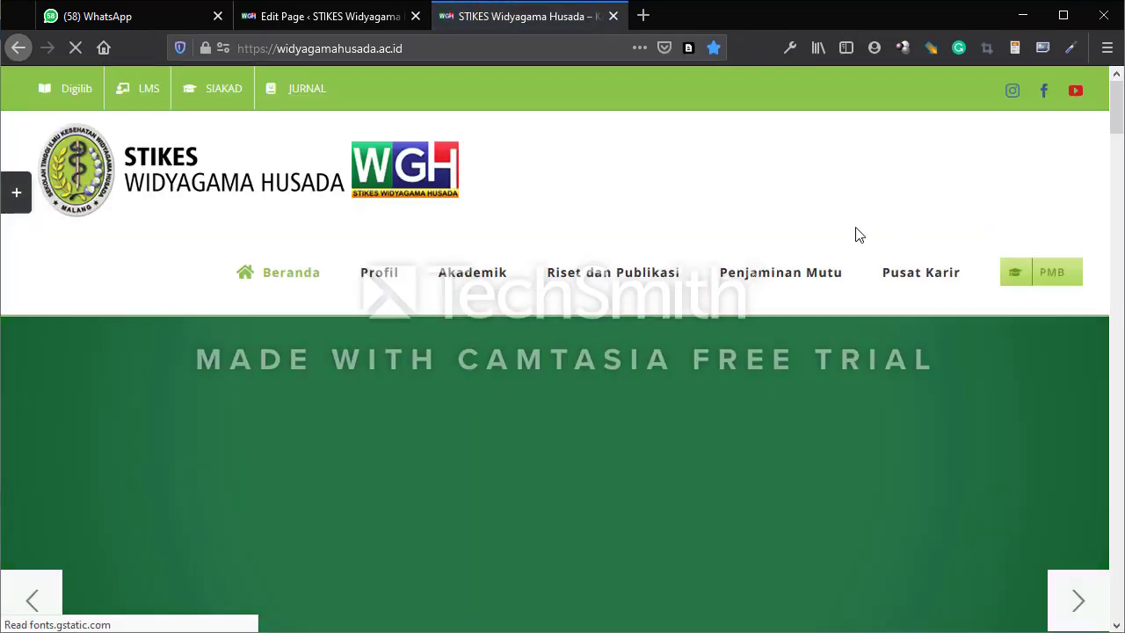
scroll(859, 234, down, 5)
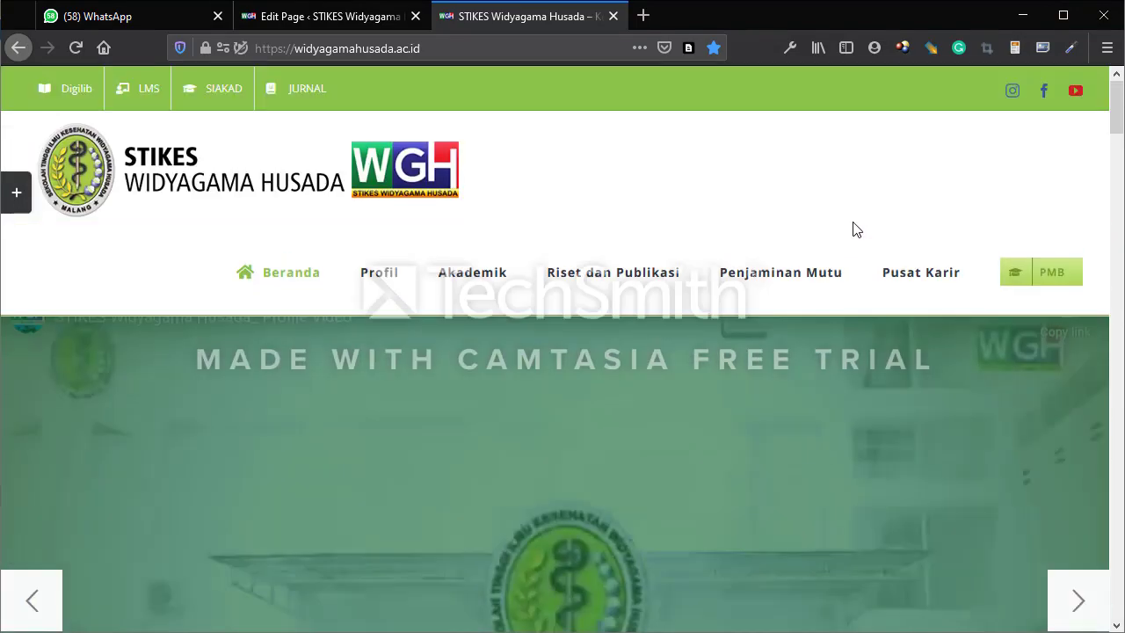
scroll(853, 228, down, 2)
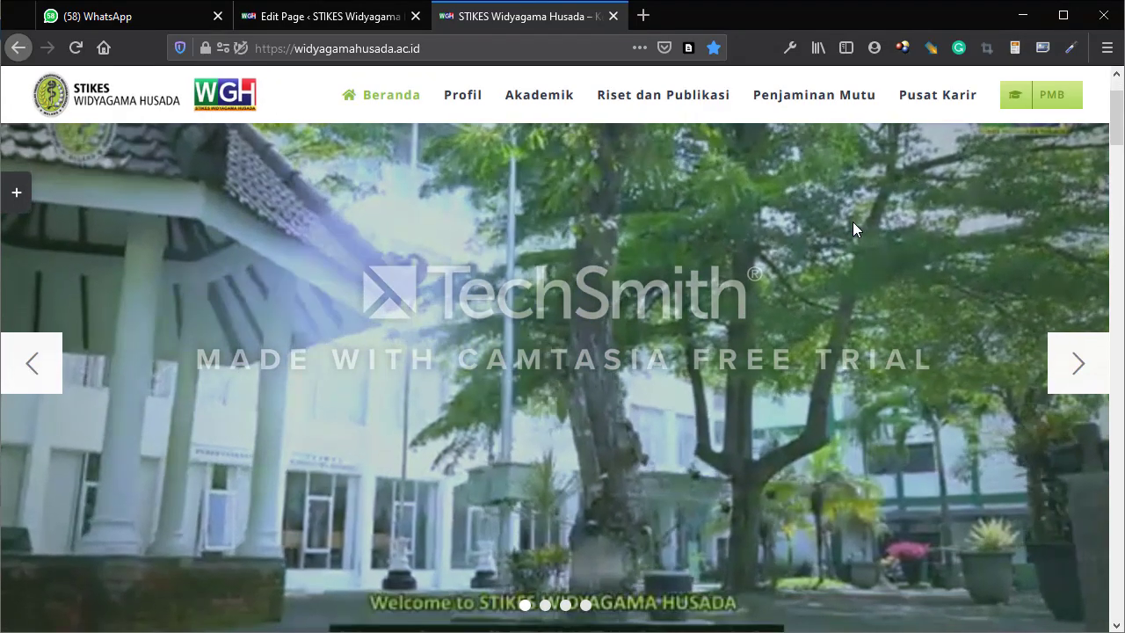
scroll(854, 223, down, 2)
scroll(853, 223, up, 3)
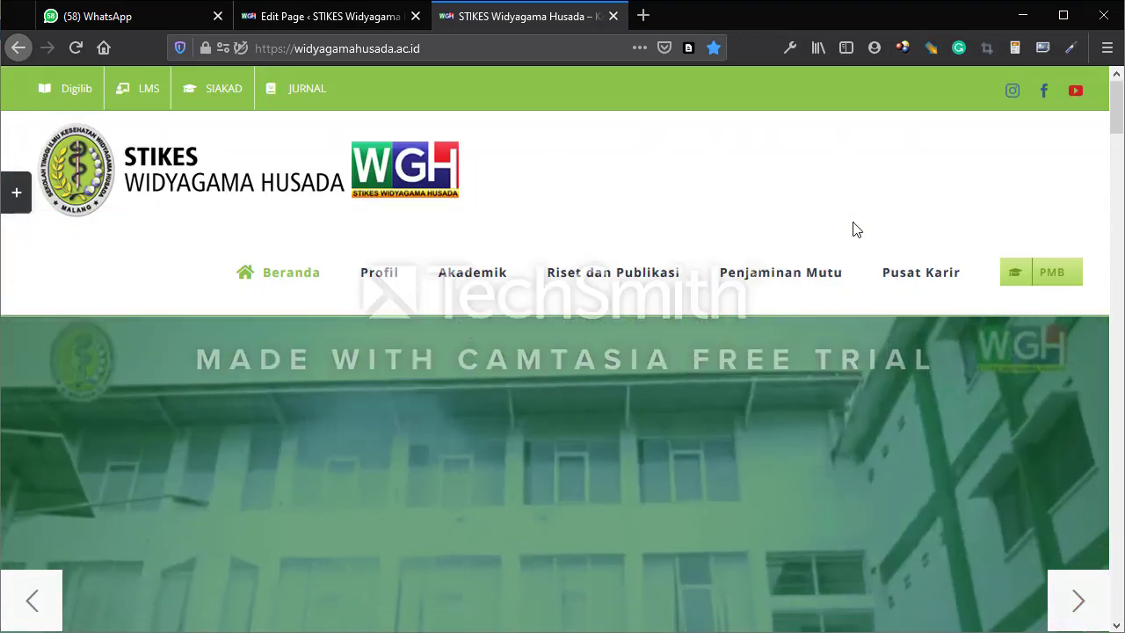